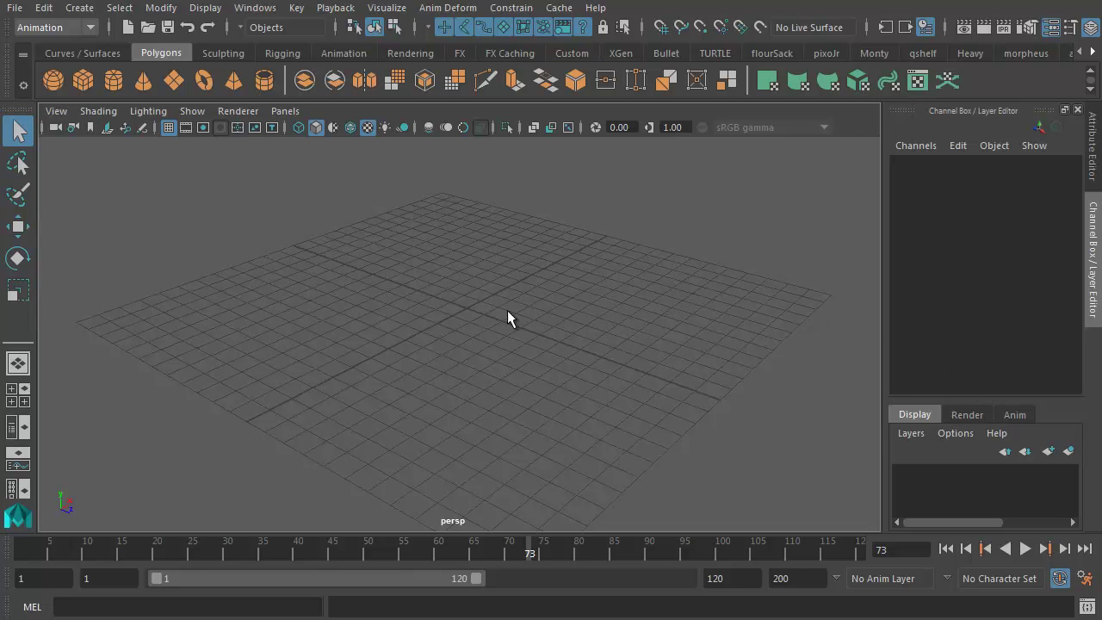
Try to create a polygon plane with the stored option settings
left_click_drag(545, 343, 479, 381, "alt")
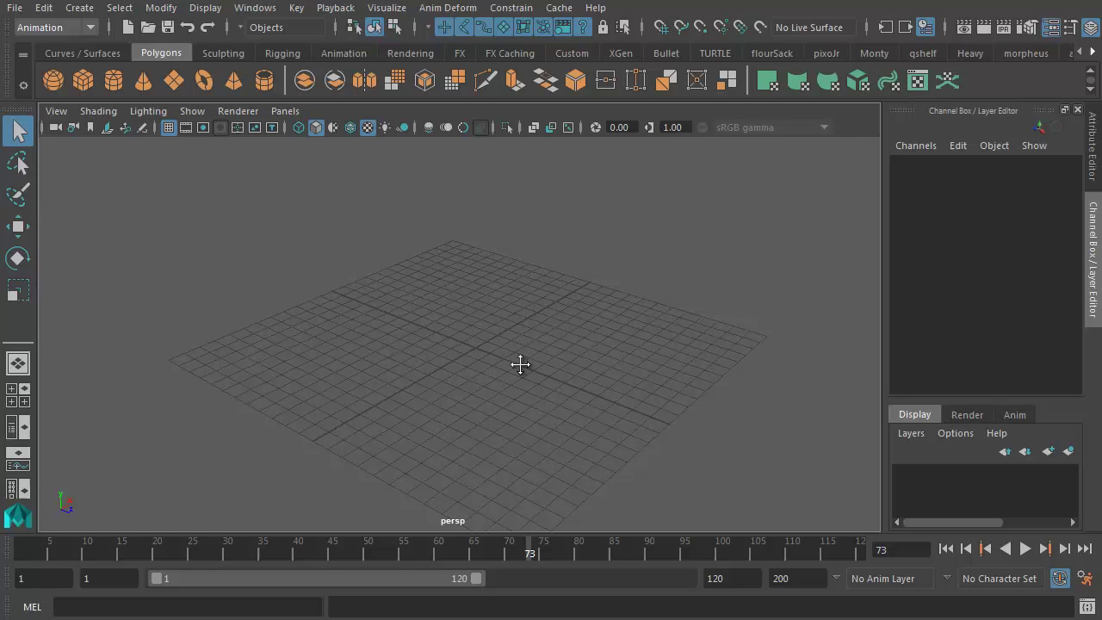
middle_click_drag(522, 365, 493, 387, "alt")
right_click_drag(493, 391, 522, 393, "alt")
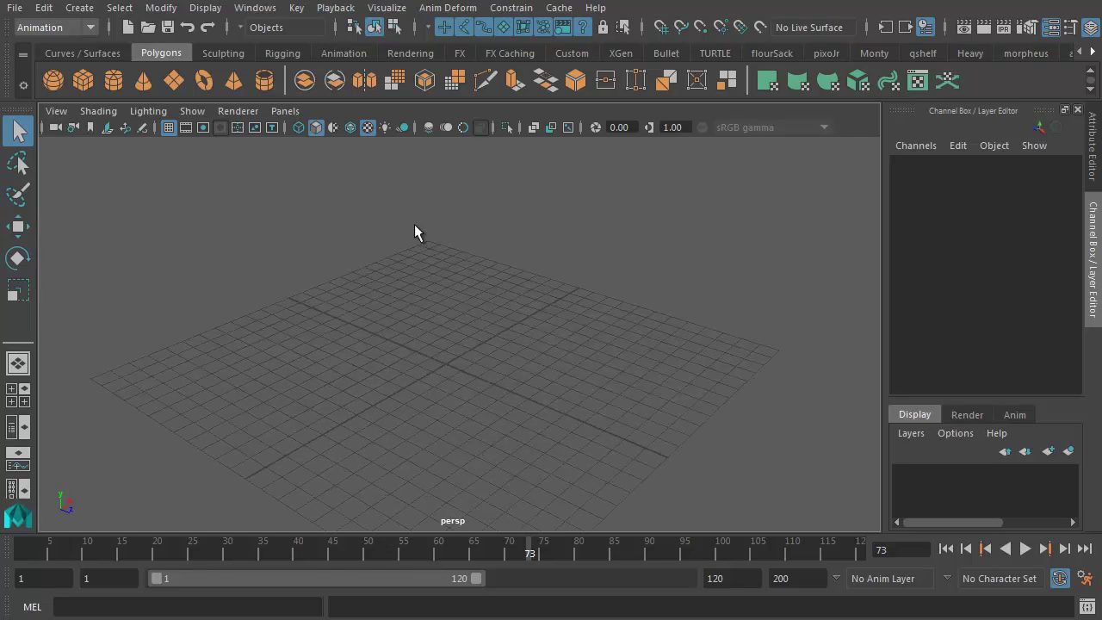
left_click(79, 7)
mouse_move(117, 76)
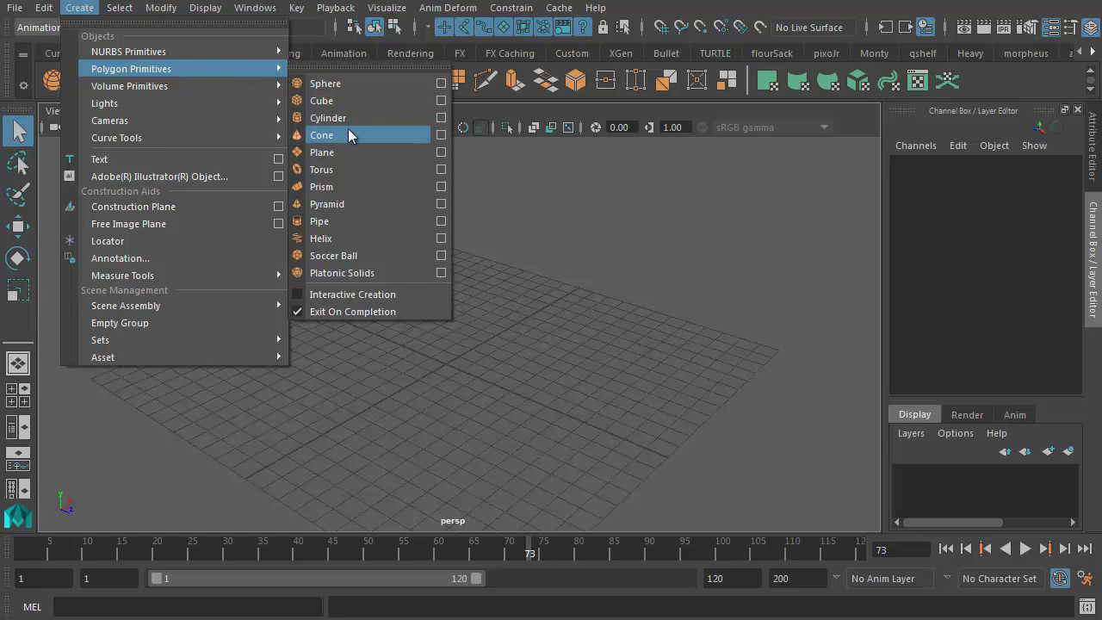
left_click(359, 154)
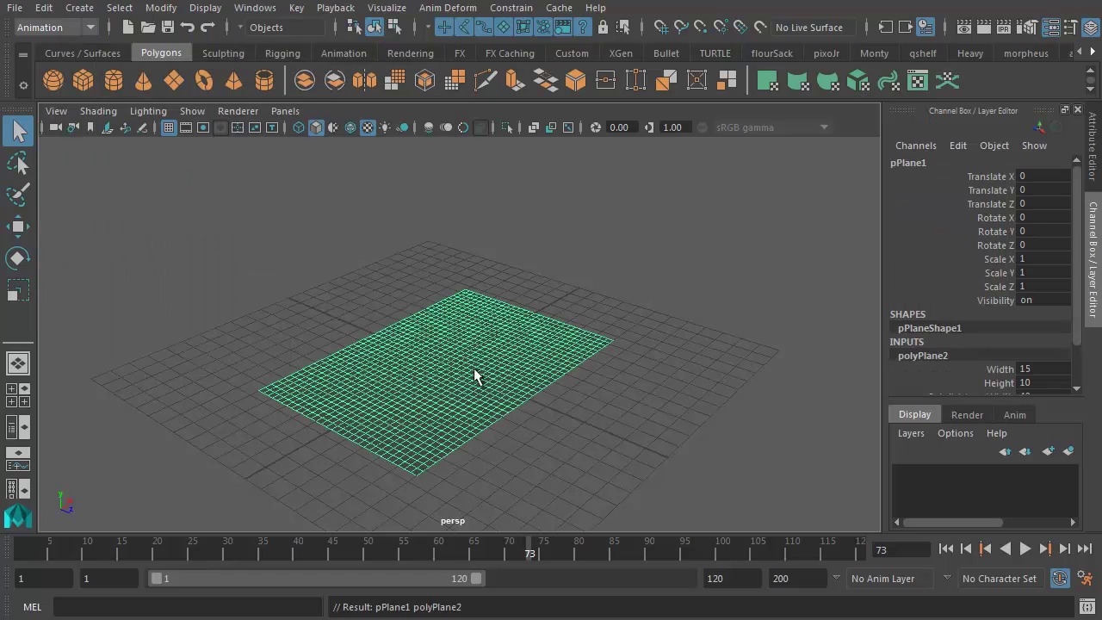
middle_click_drag(444, 411, 428, 385, "alt")
right_click_drag(428, 386, 501, 394, "alt")
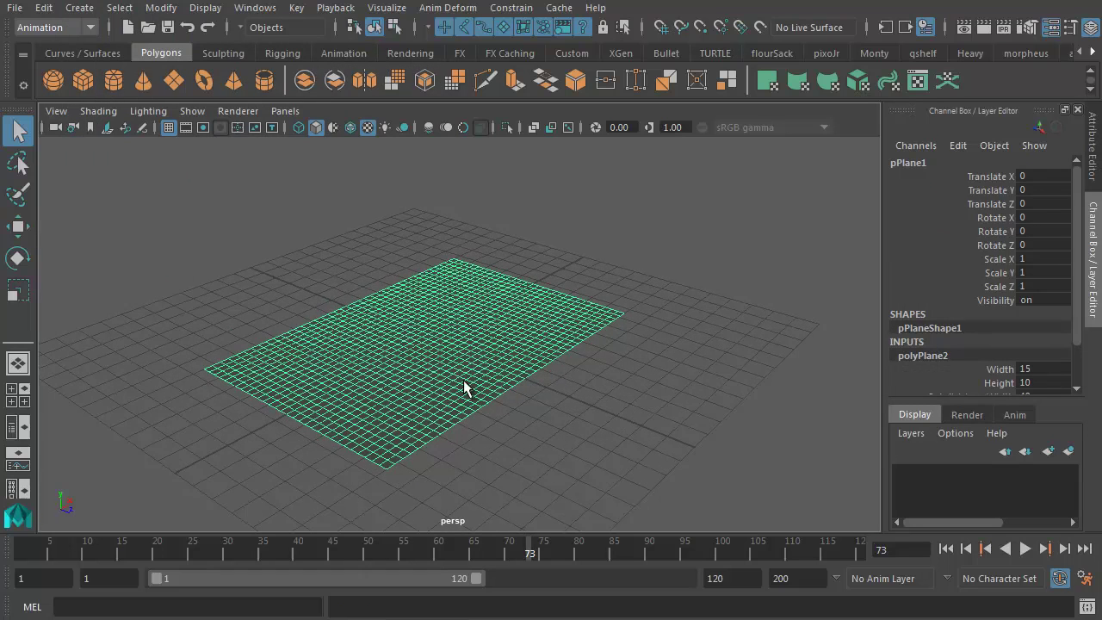
key("e")
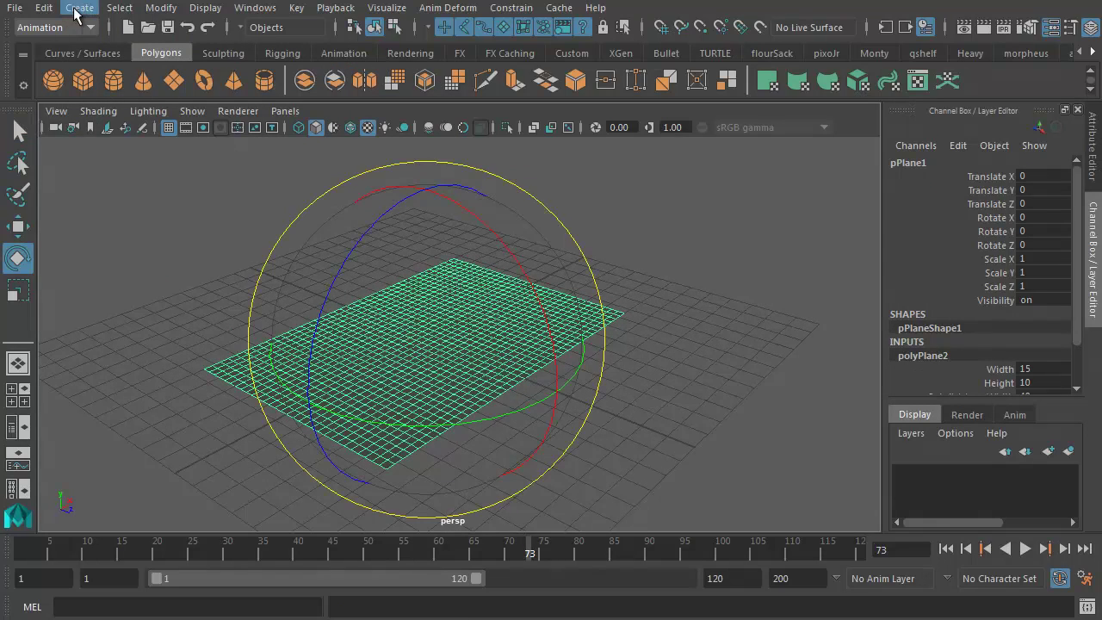
left_click(44, 8)
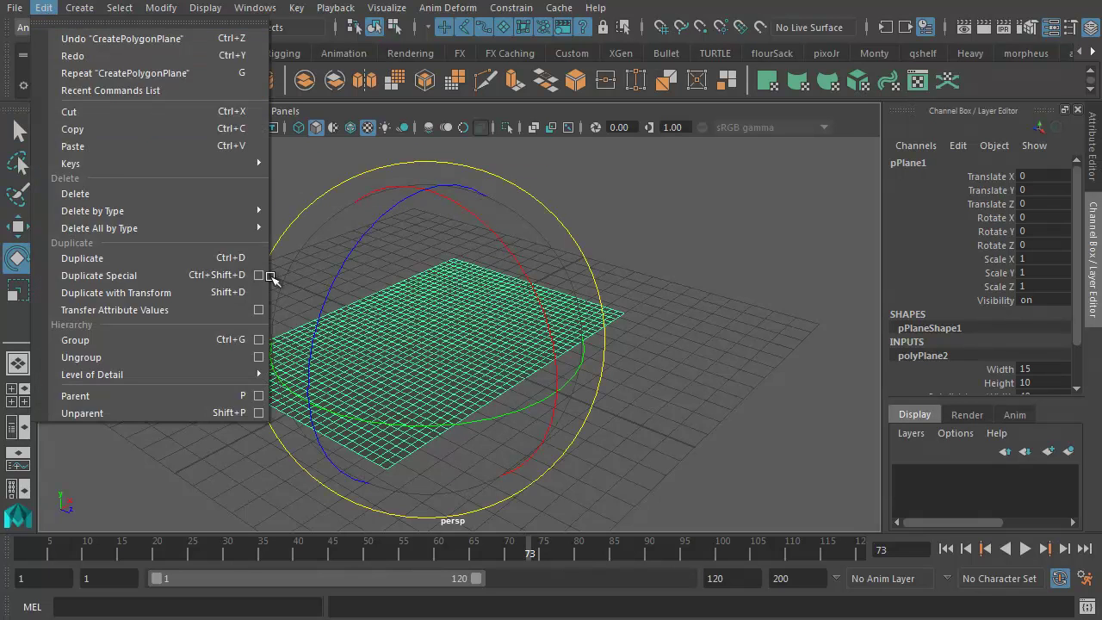
left_click(295, 356)
key("ctrl+z")
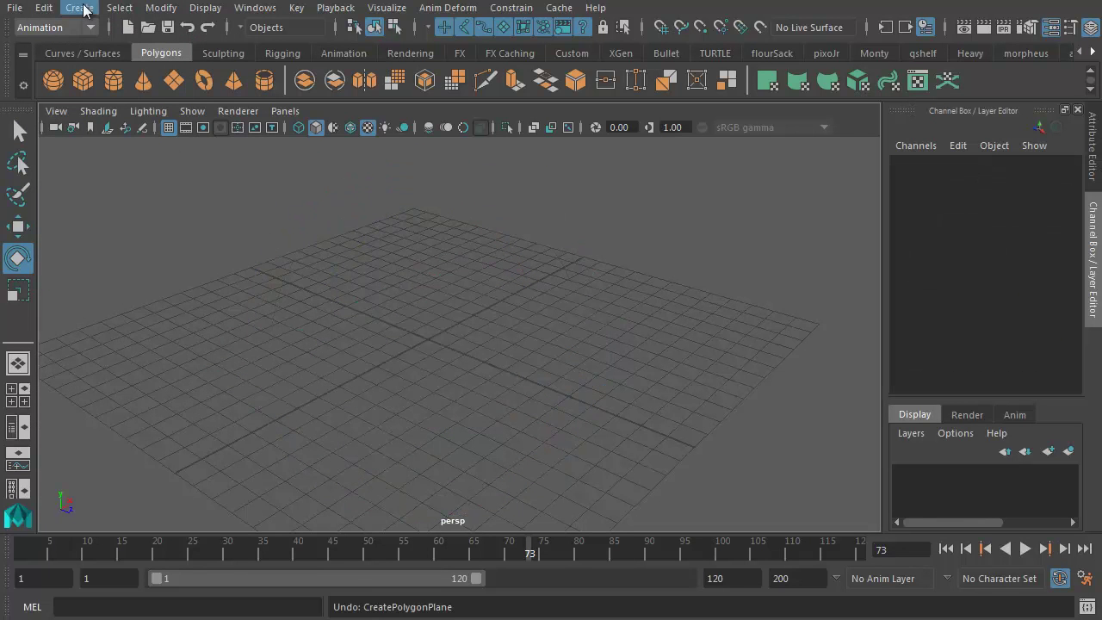
Reset the polygon plane options to their defaults and create a plane with them
left_click(78, 9)
mouse_move(136, 70)
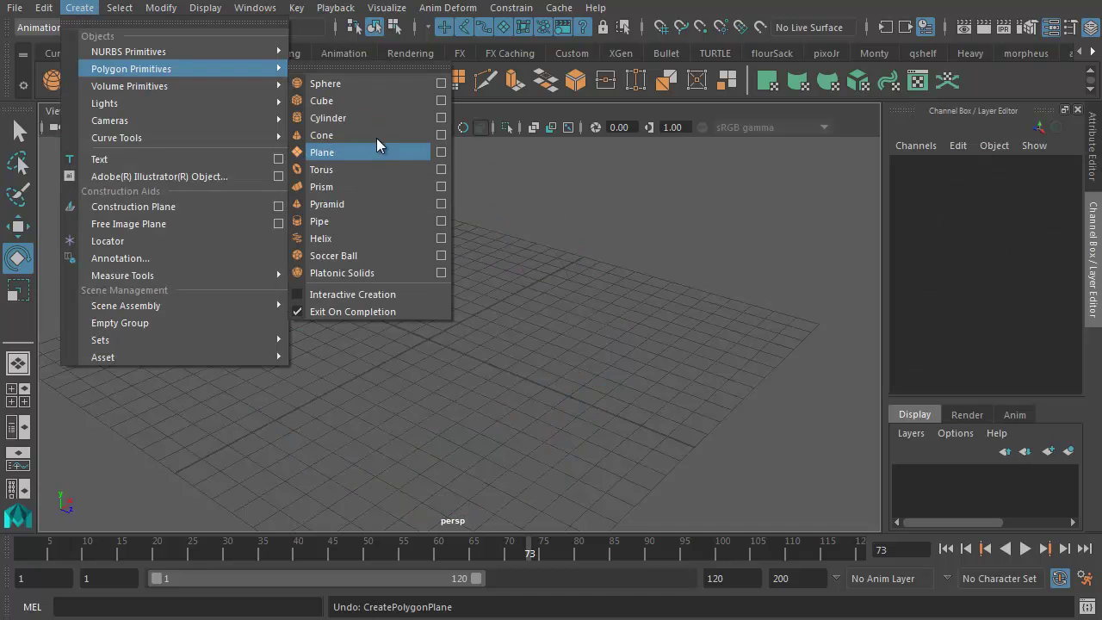
left_click(440, 152)
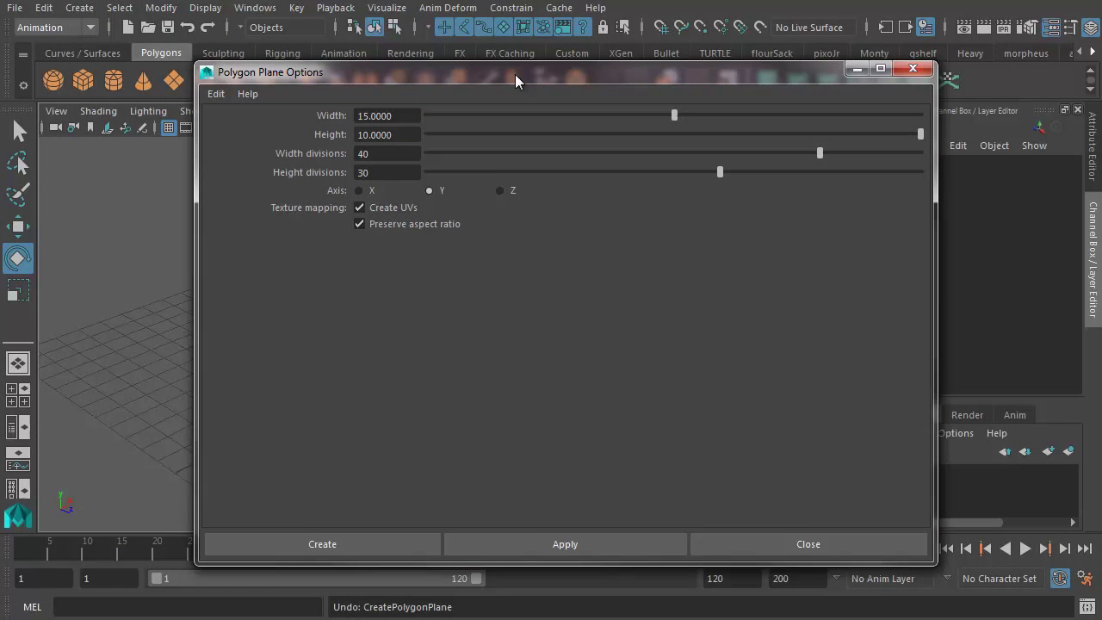
left_click(208, 96)
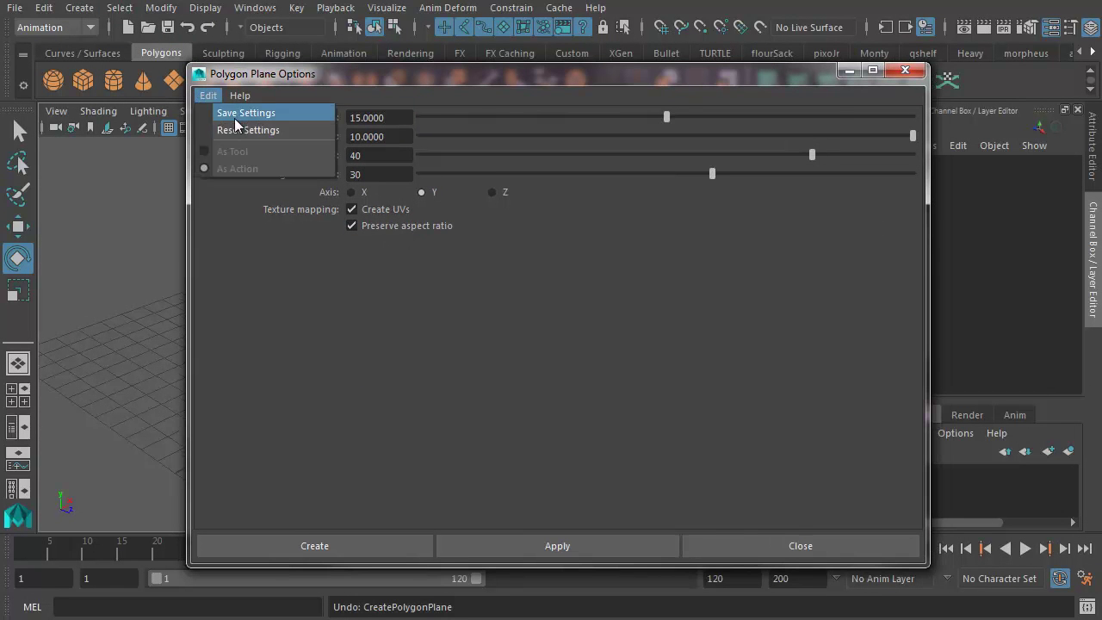
left_click(231, 128)
left_click(368, 544)
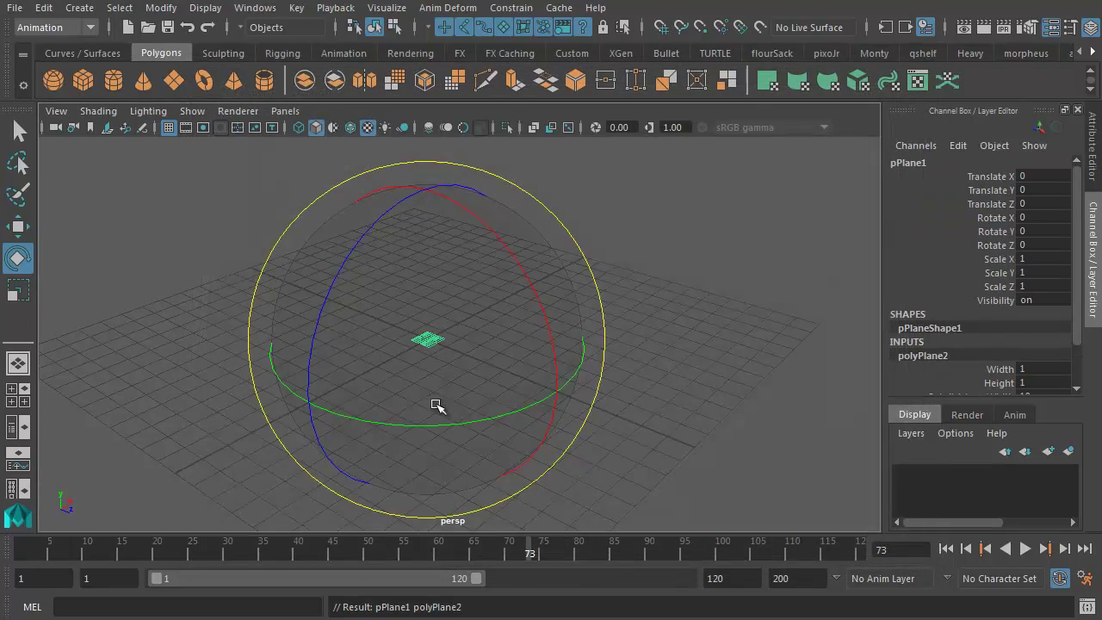
Scale the plane up uniformly to about 22.125 so it covers most of the grid
left_click_drag(395, 381, 419, 393, "alt")
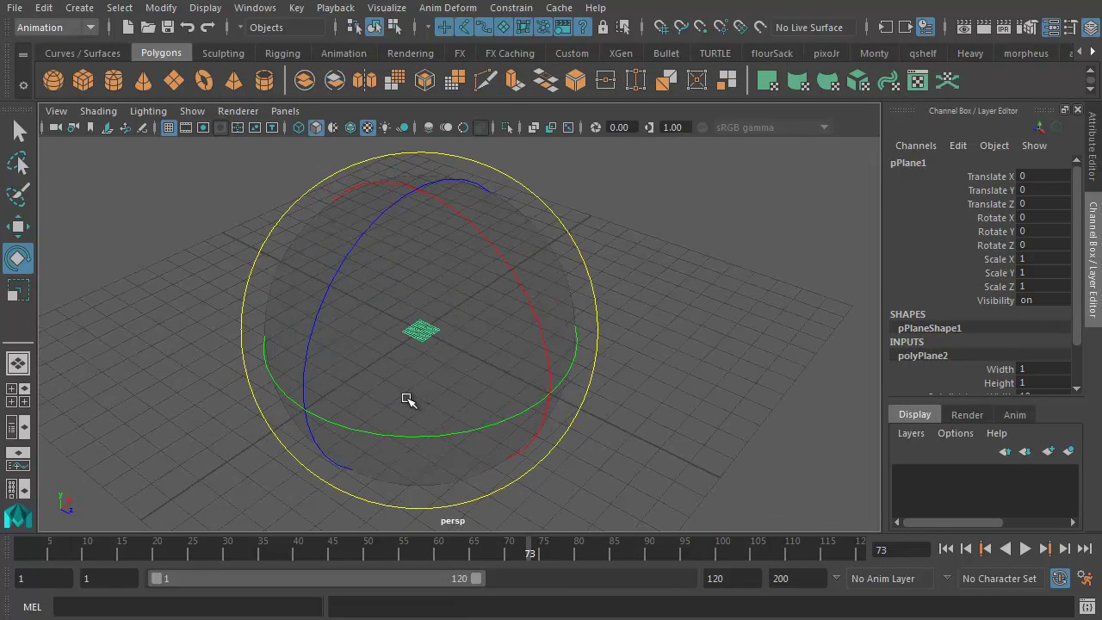
key("r")
left_click_drag(420, 331, 809, 222)
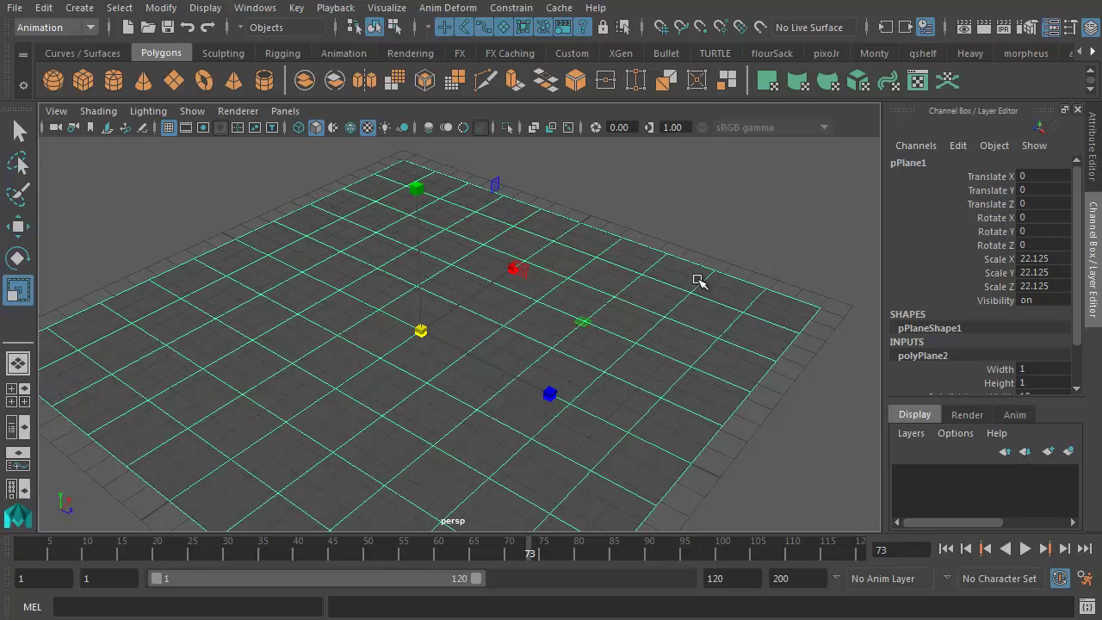
middle_click_drag(473, 348, 450, 335, "shift")
key("ctrl+z")
key("ctrl+z")
left_click_drag(472, 343, 526, 345, "alt")
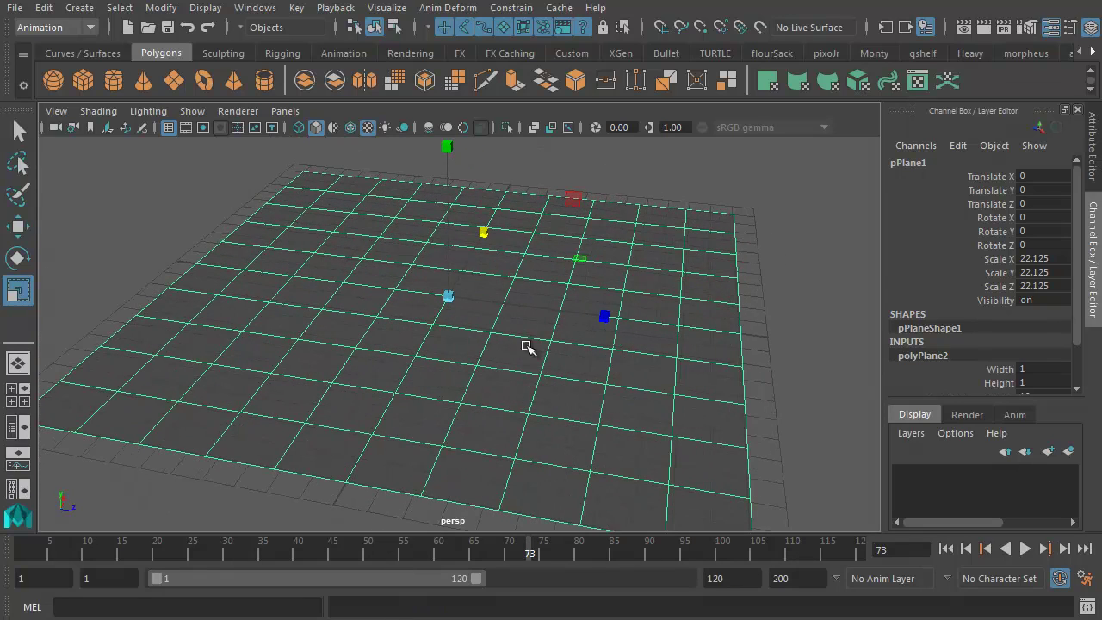
Rename the plane to "ground"
left_click(915, 163)
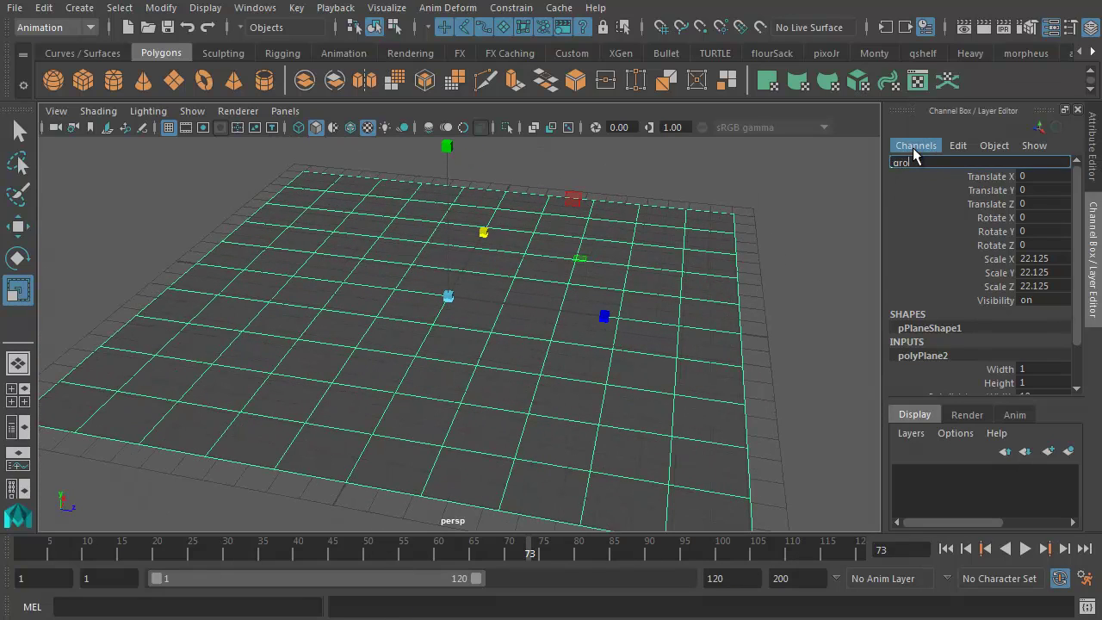
type("ground")
key("Return")
Reset the polygon cube options to their defaults and create a cube at the centre of the ground
middle_click_drag(529, 366, 531, 393, "alt")
right_click_drag(531, 394, 485, 396, "alt")
middle_click_drag(505, 400, 526, 413, "alt")
left_click_drag(524, 413, 576, 384, "alt")
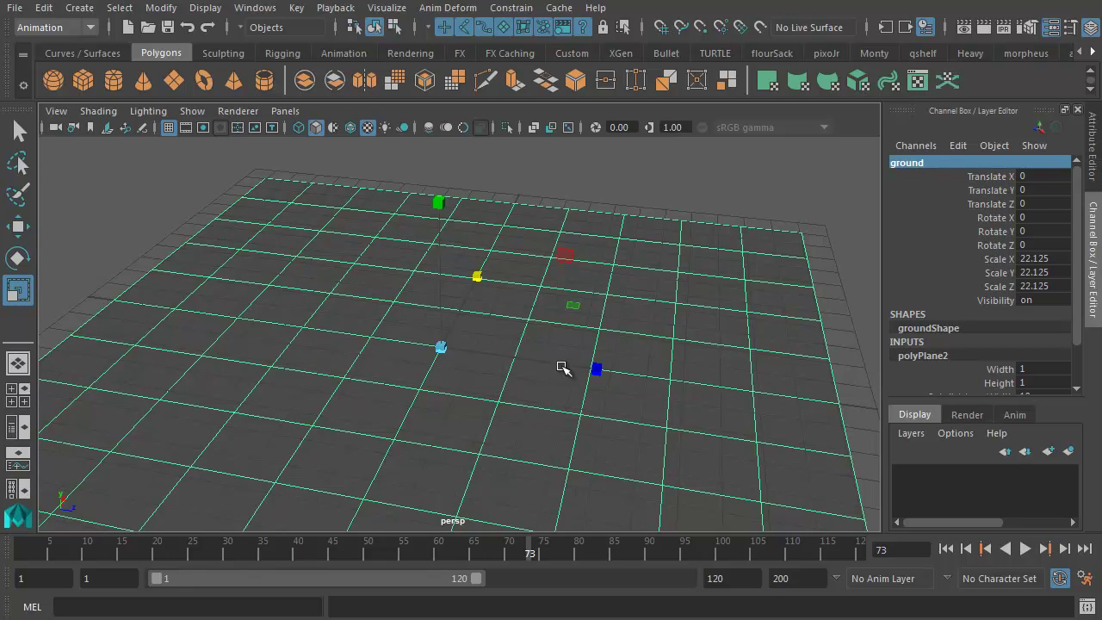
left_click(85, 12)
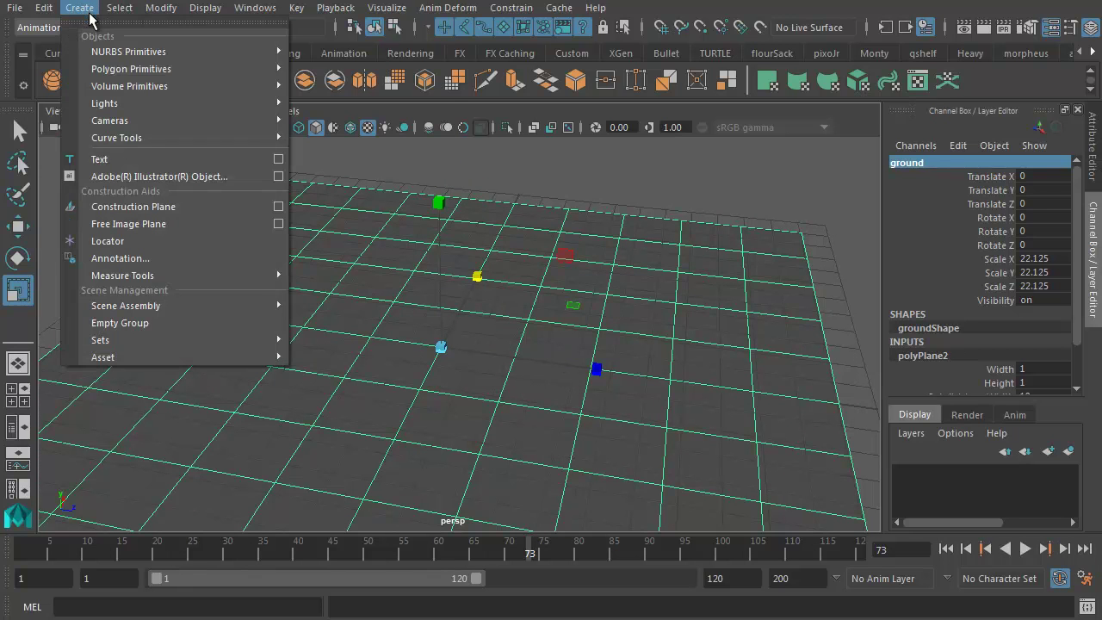
mouse_move(109, 69)
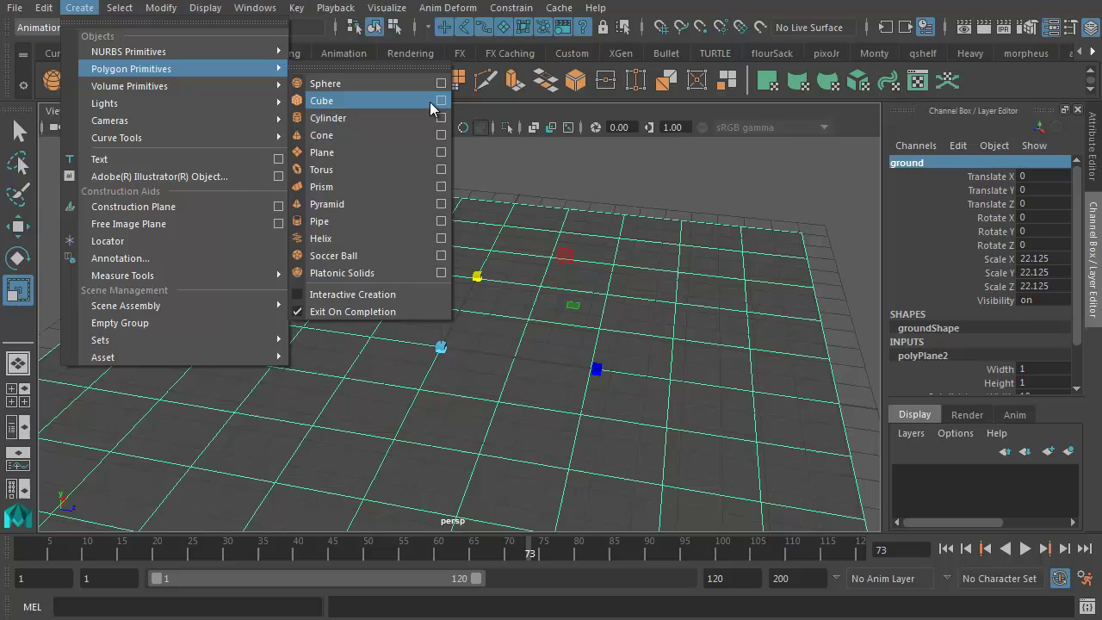
left_click(441, 105)
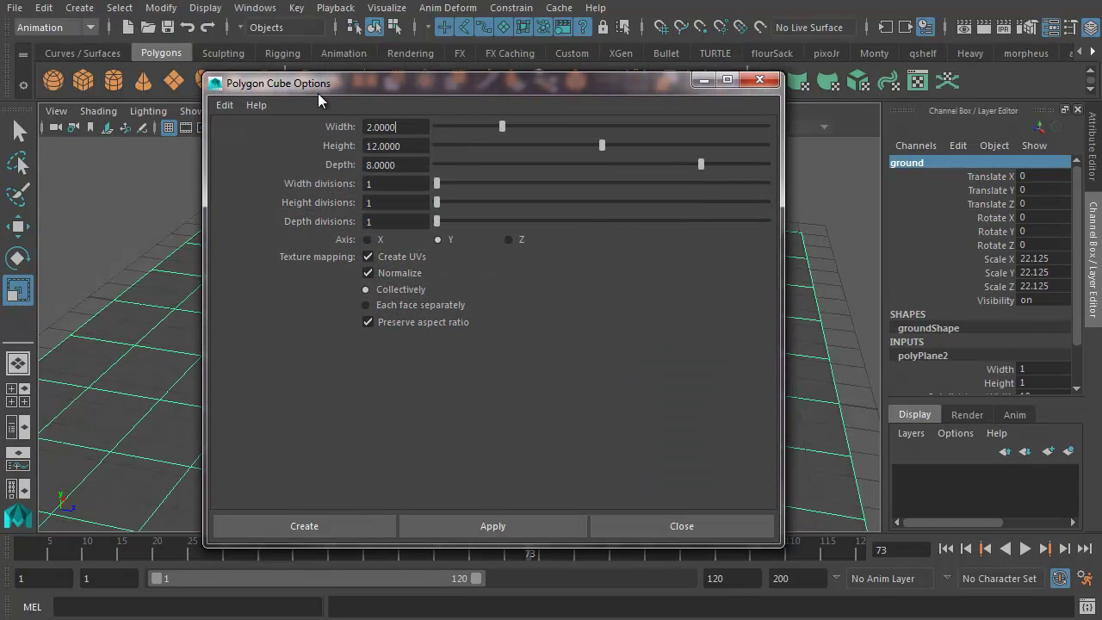
left_click(224, 105)
left_click(251, 143)
left_click(325, 527)
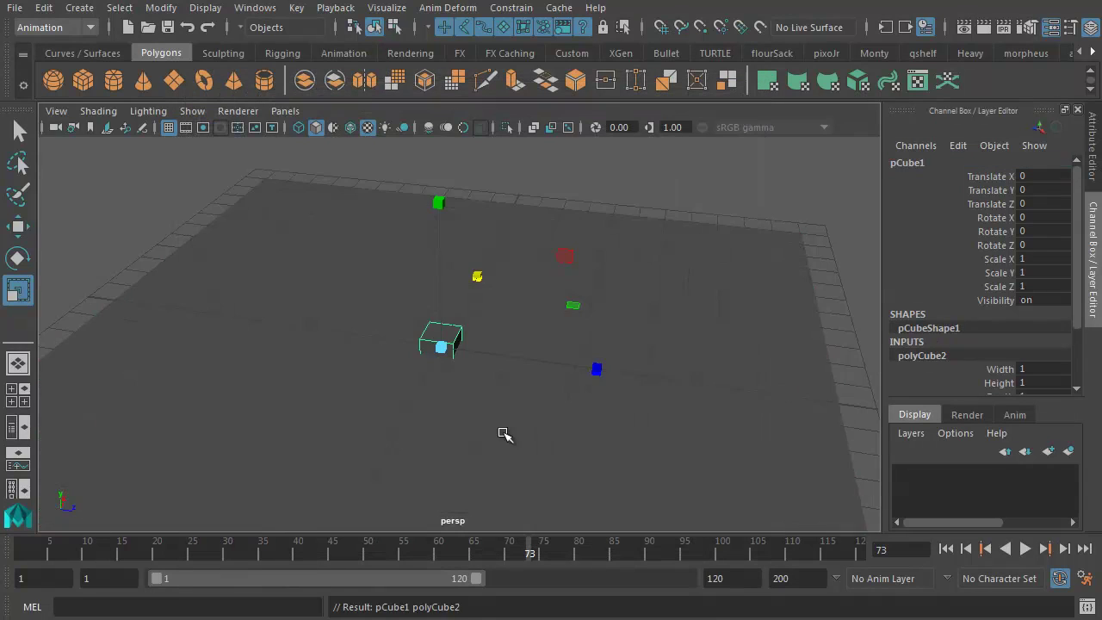
Move the cube straight up above the ground to a Translate Y of about 2.964
middle_click_drag(420, 384, 463, 396, "alt")
key("w")
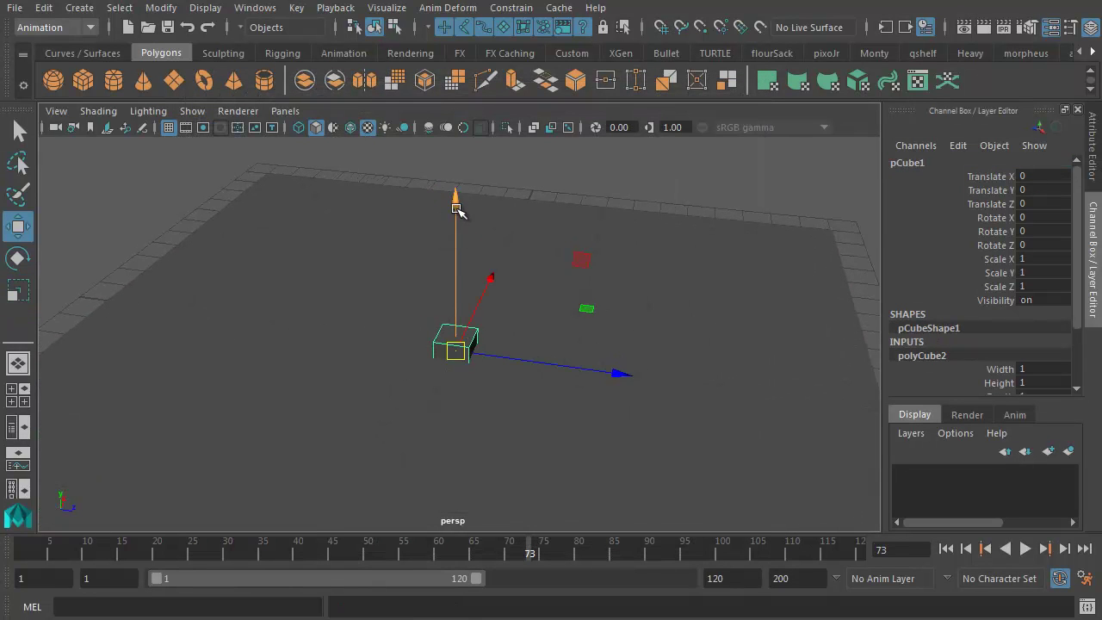
left_click_drag(457, 209, 454, 177)
left_click_drag(472, 332, 471, 279, "alt")
left_click_drag(456, 188, 250, 377)
left_click_drag(434, 152, 434, 149)
middle_click_drag(485, 297, 467, 336, "alt")
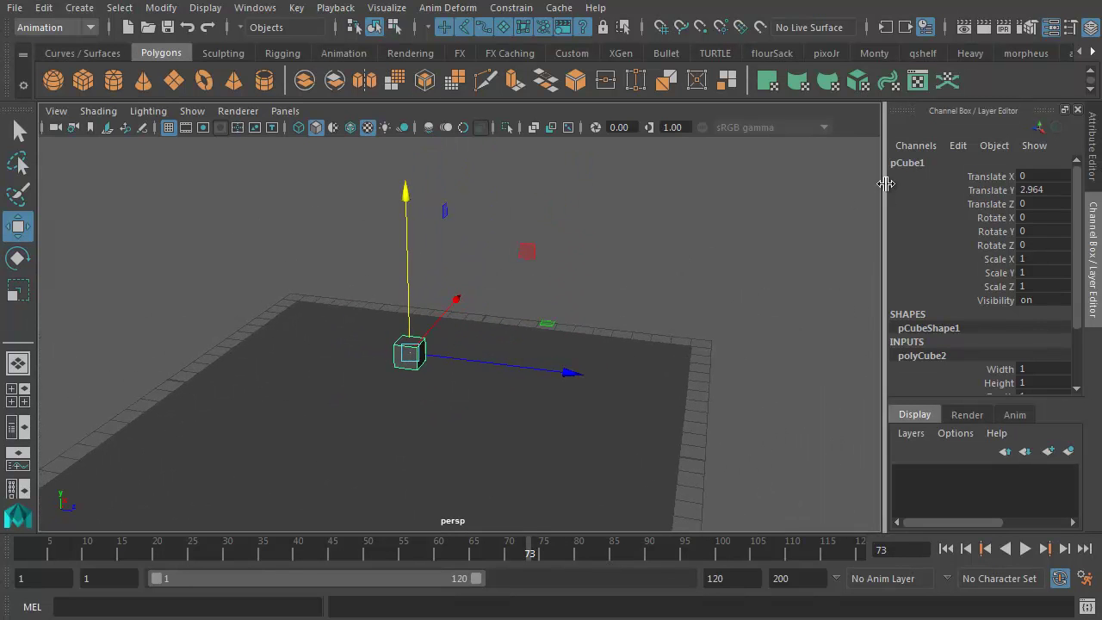
Rename the cube to "die1"
left_click(913, 164)
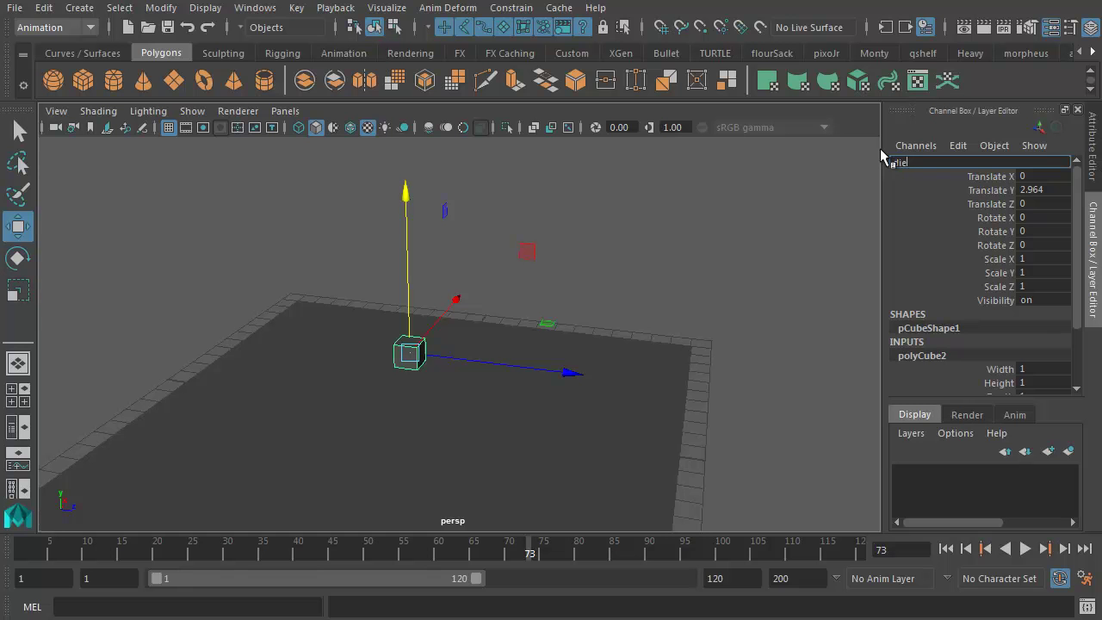
type("die1")
key("Return")
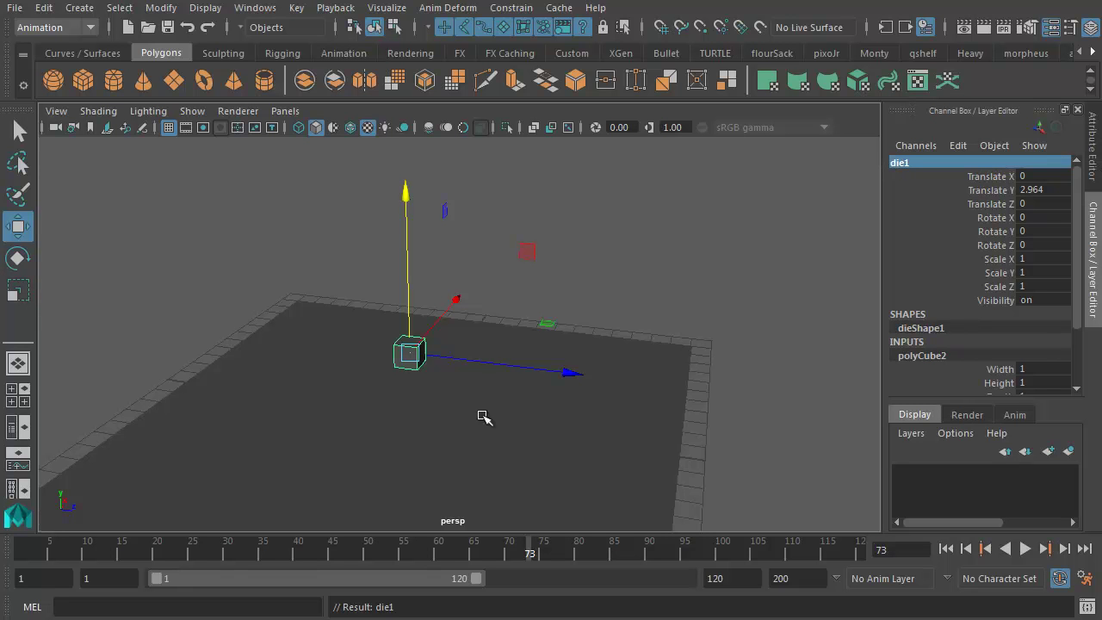
Split the layout into two panes and show the UV Editor beside the perspective view
left_click_drag(483, 417, 525, 370, "alt")
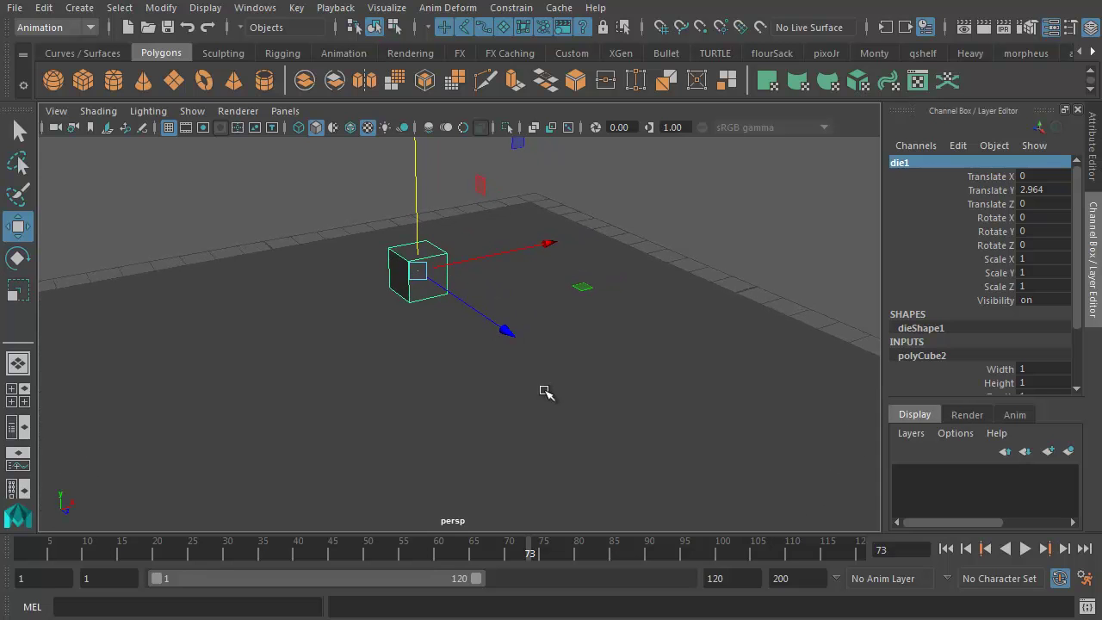
middle_click_drag(529, 350, 591, 376, "alt")
right_click_drag(592, 376, 468, 364, "alt")
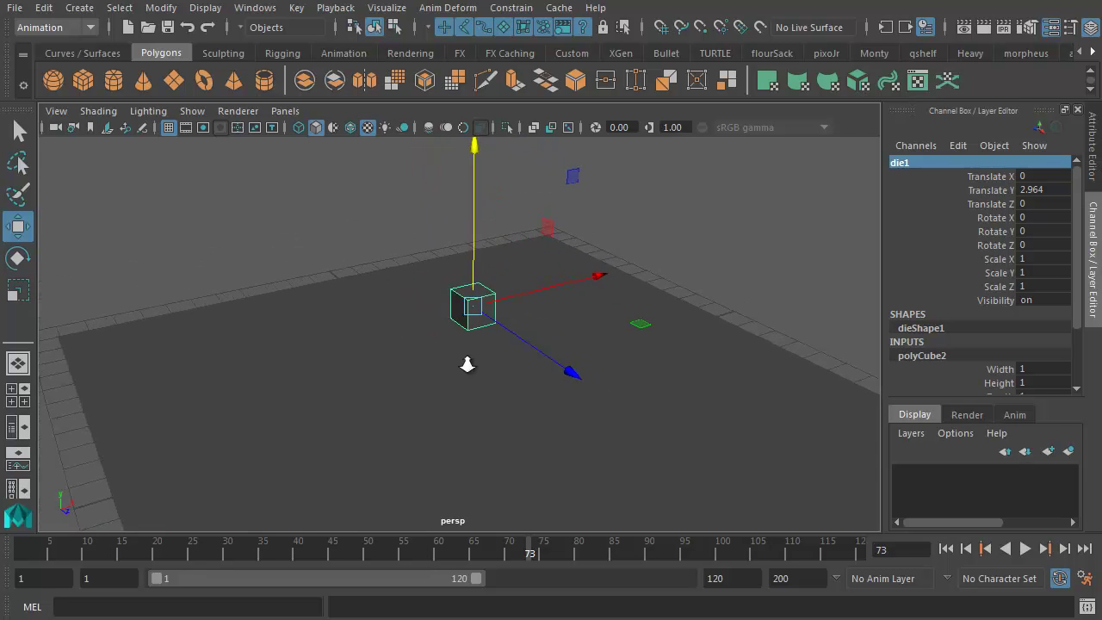
middle_click_drag(482, 363, 490, 330, "alt")
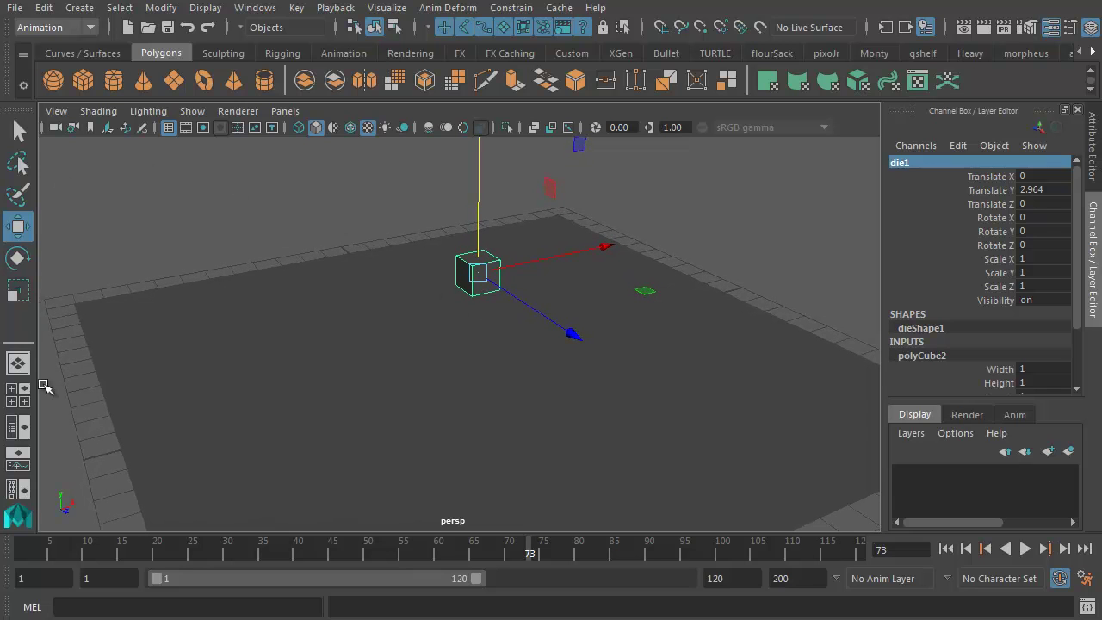
left_click(19, 428)
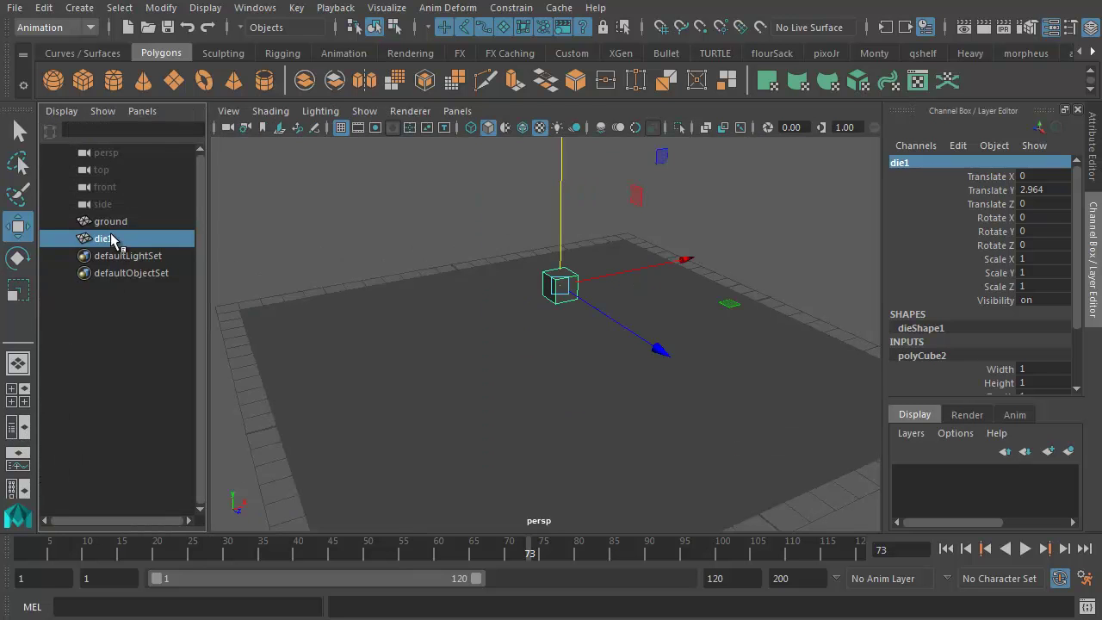
left_click_drag(209, 221, 234, 220)
left_click(145, 120)
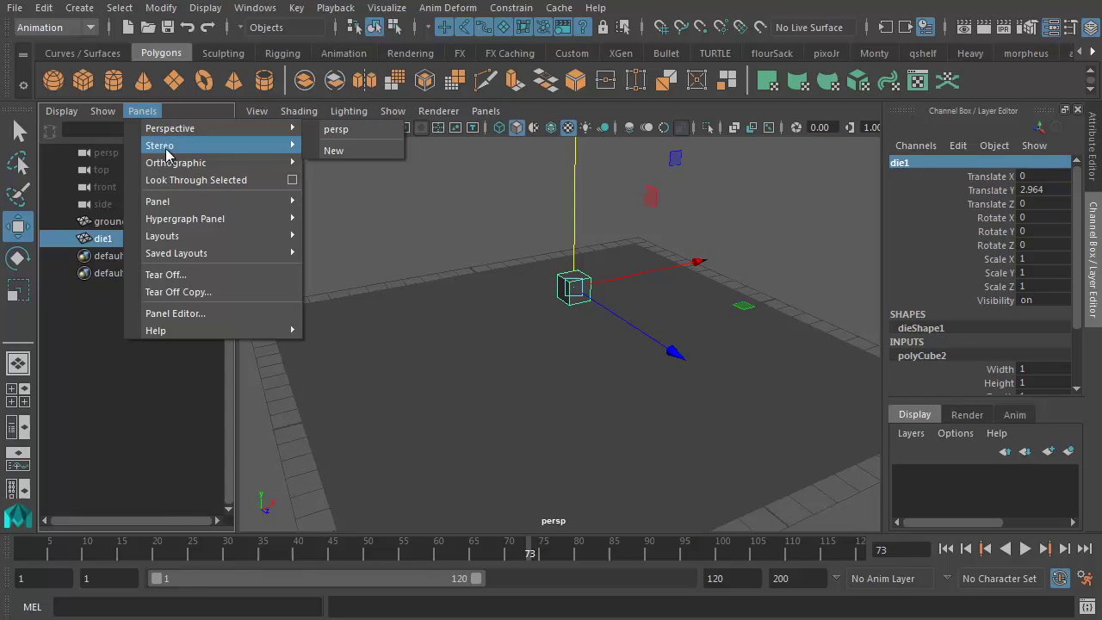
mouse_move(170, 205)
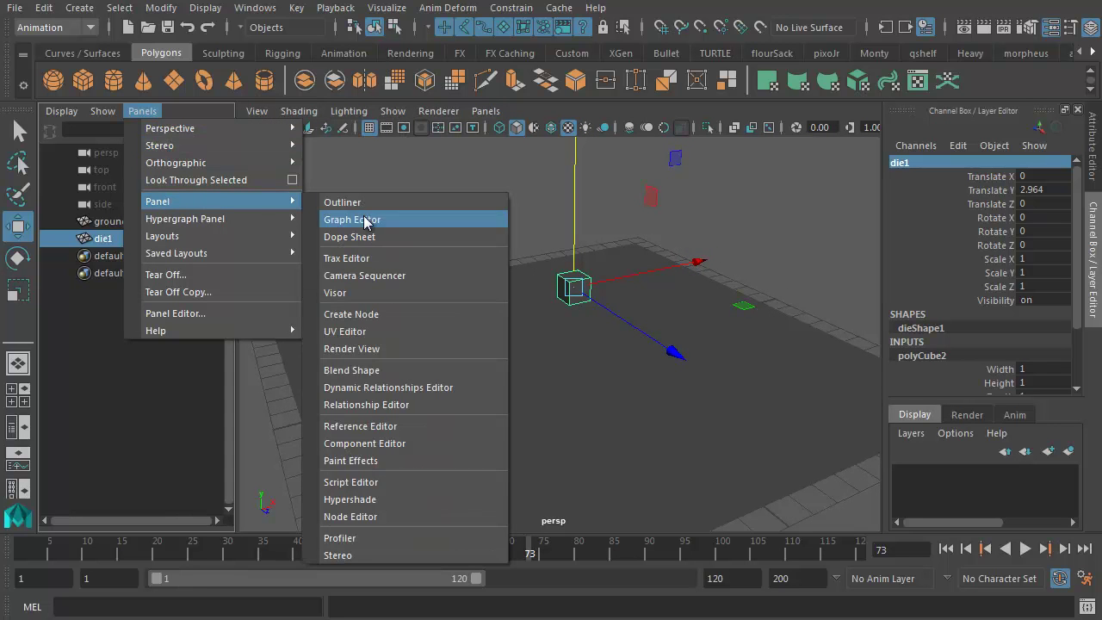
left_click(344, 331)
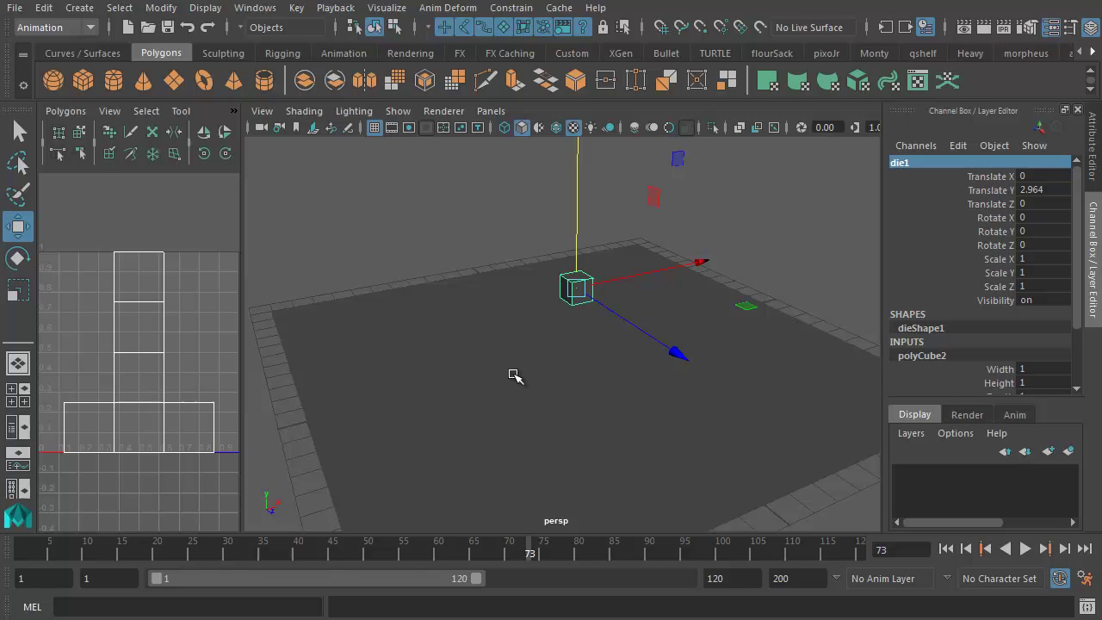
middle_click_drag(568, 337, 566, 375, "alt")
right_click_drag(565, 375, 804, 418, "alt")
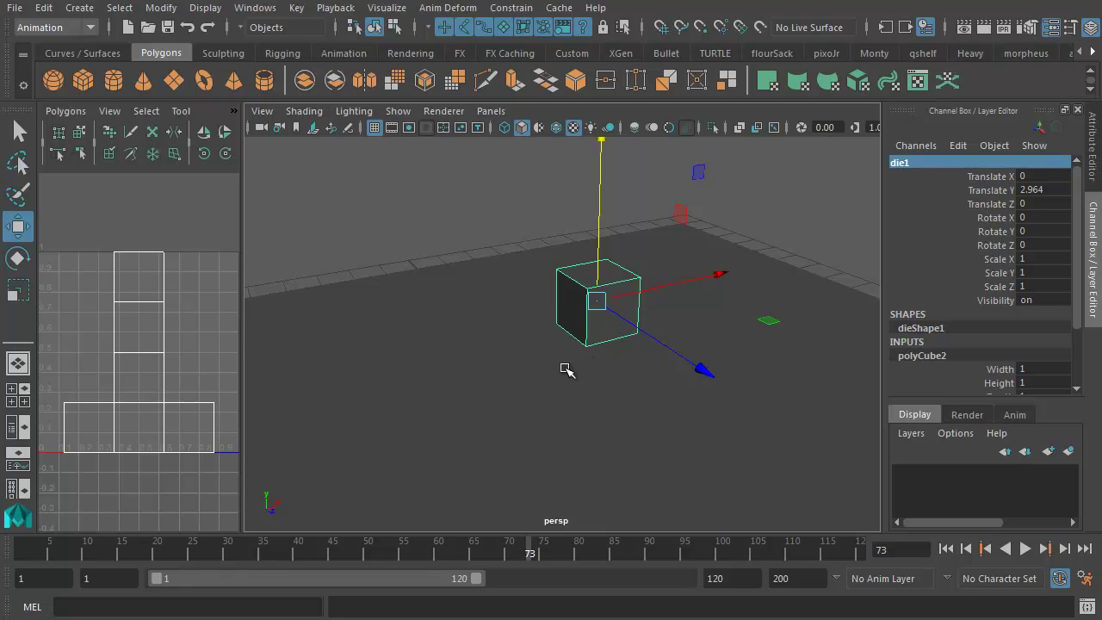
middle_click_drag(564, 363, 537, 364, "alt")
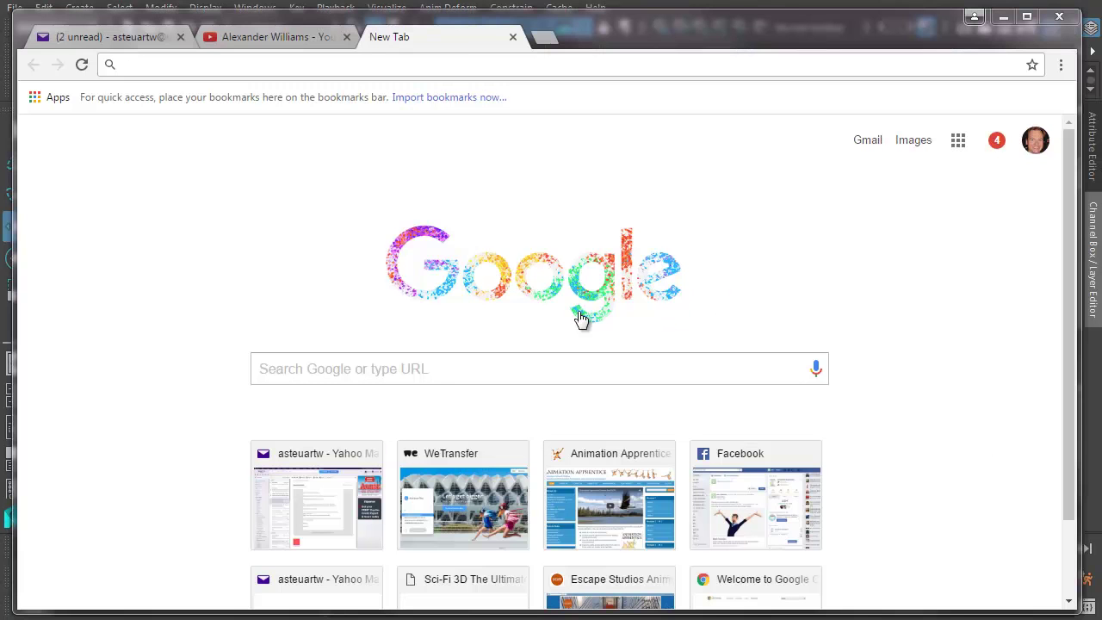
Search Google for "dice material" and show the image results
left_click(359, 370)
type("d")
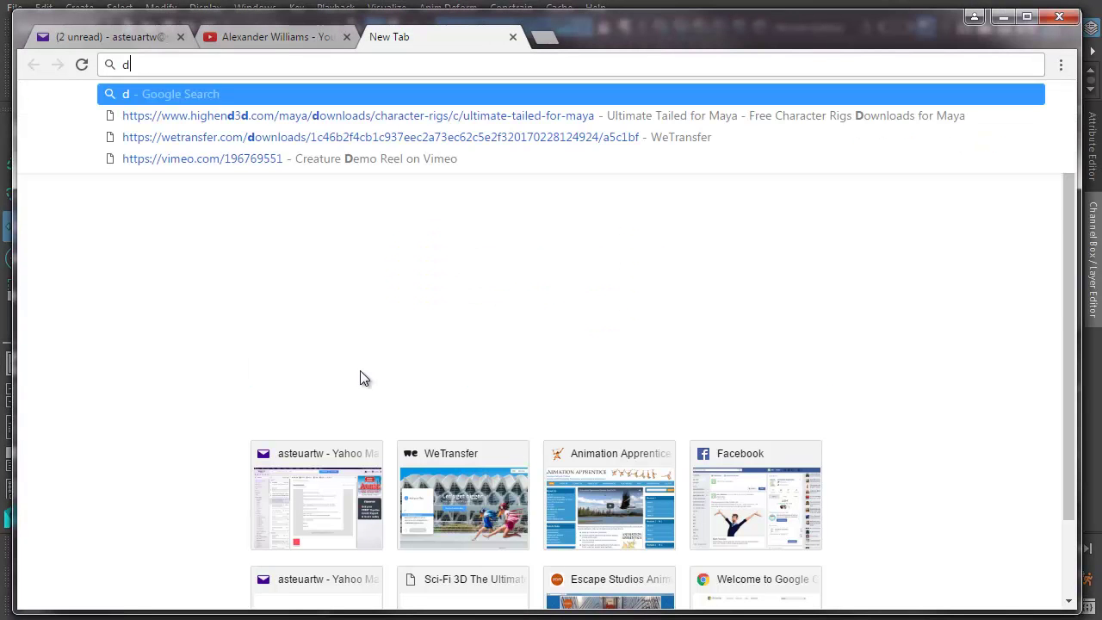
type("ice material")
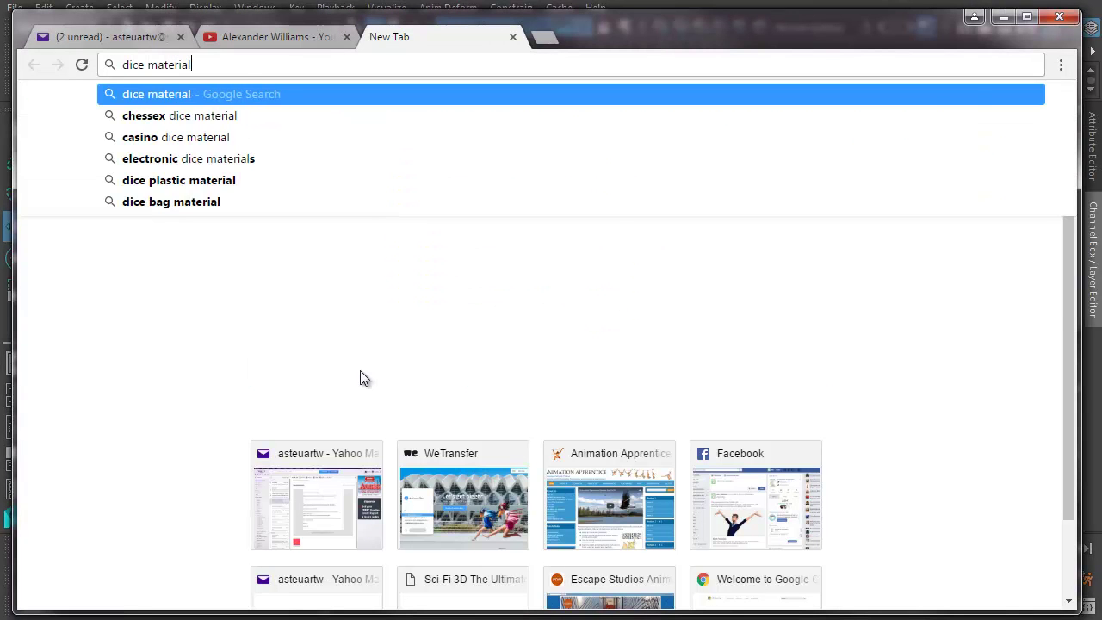
key("Return")
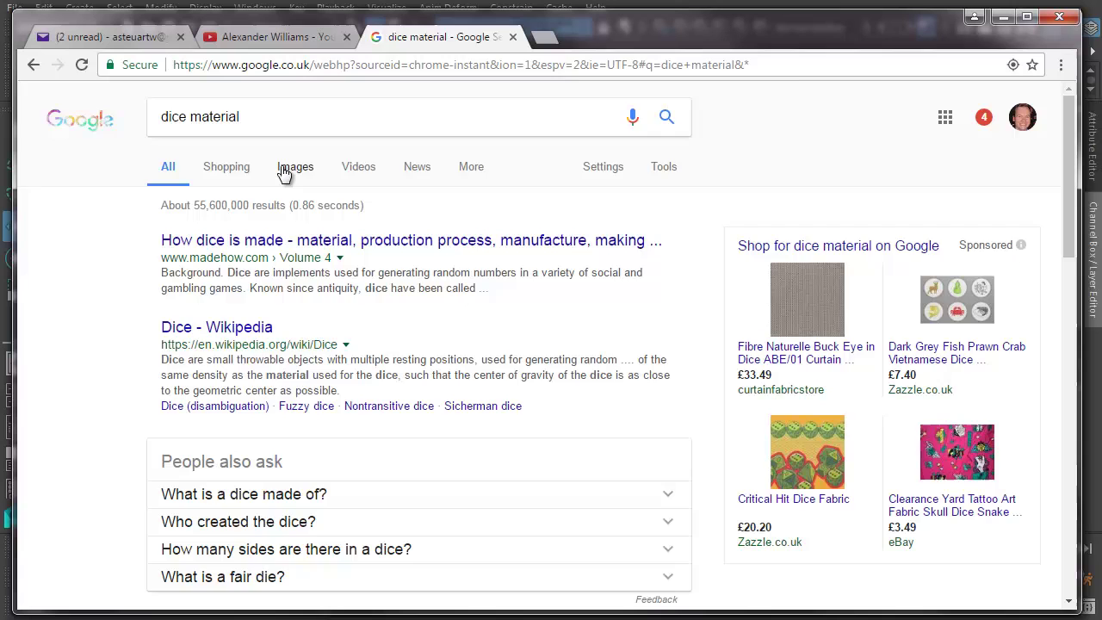
left_click(291, 167)
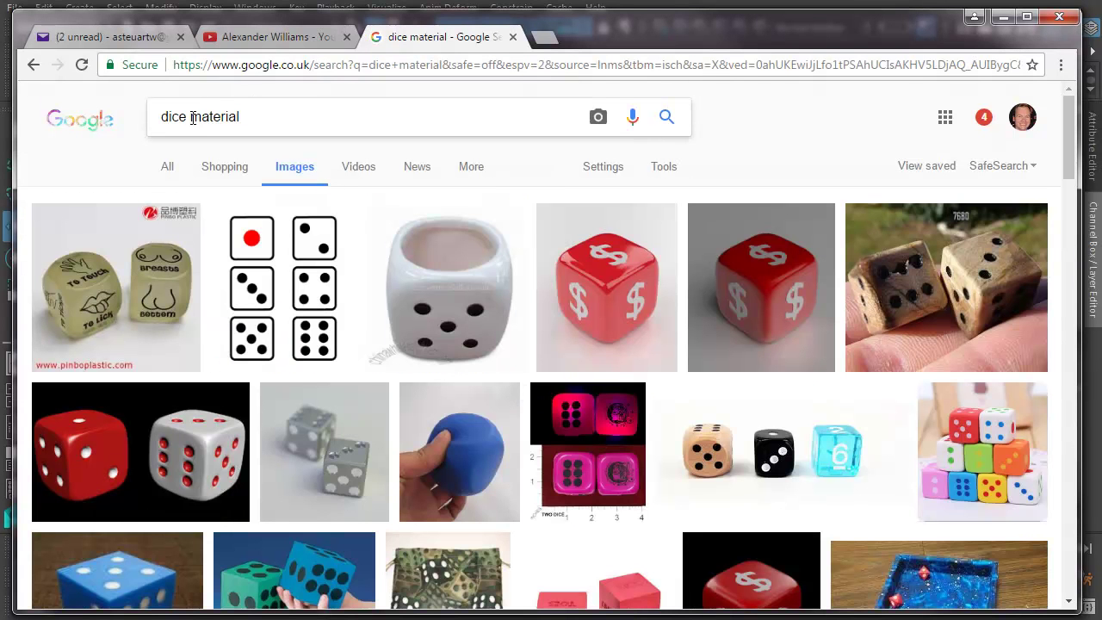
Change the image search to "dice texture map"
left_click_drag(191, 116, 262, 117)
type("text")
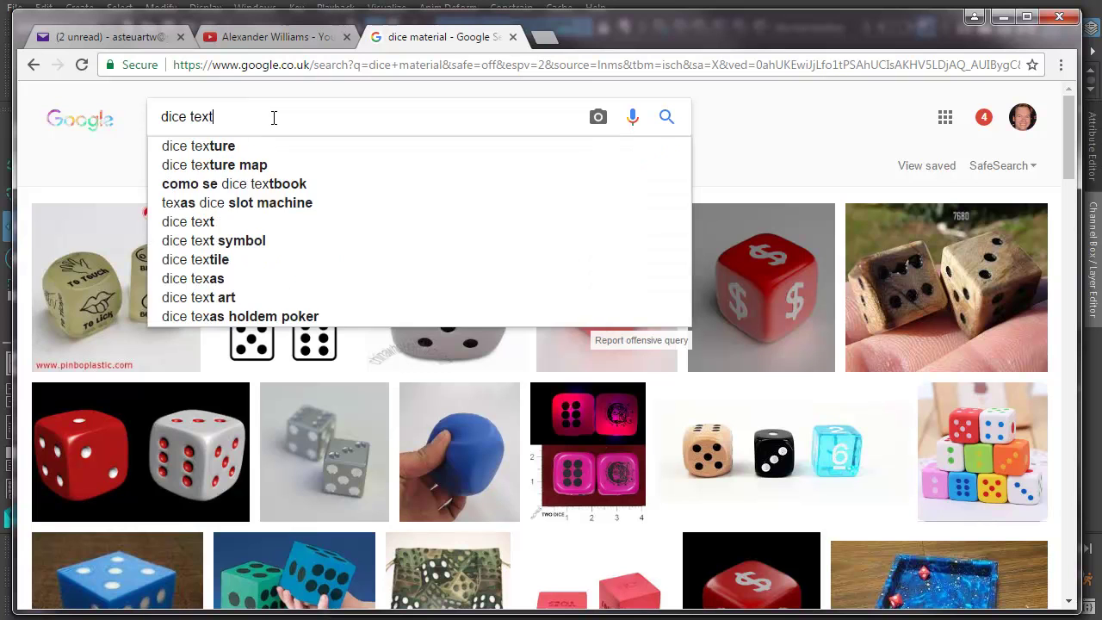
type("ure map")
key("Return")
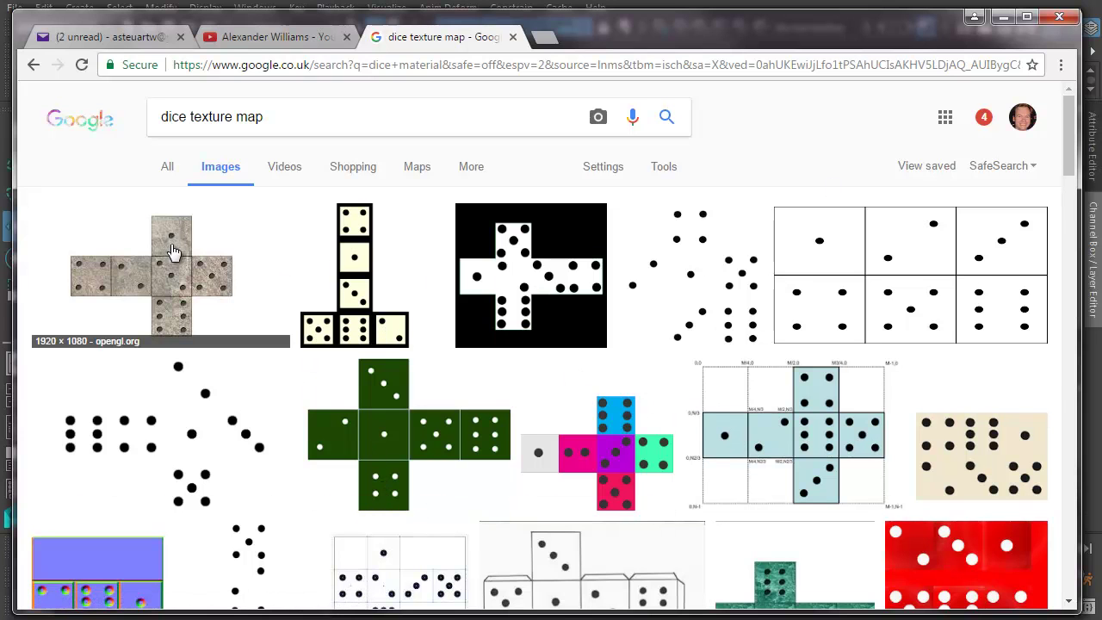
Compare the cube's UV layout with the image results and open the 512 × 512 dice texture from moparscape.org
left_click_drag(625, 24, 626, 506)
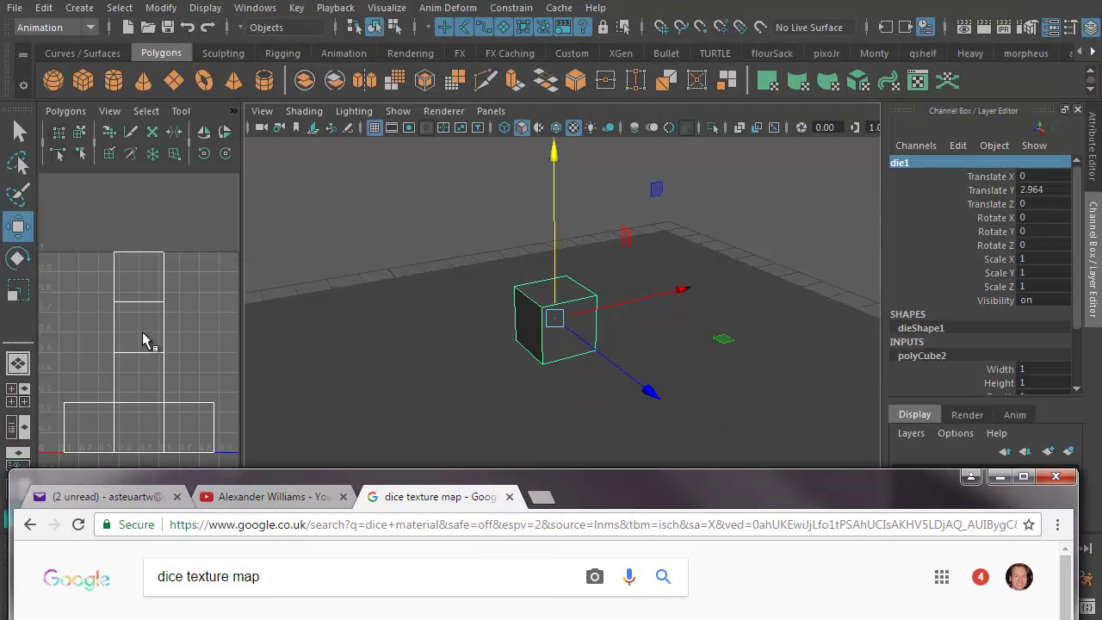
left_click_drag(701, 492, 705, 21)
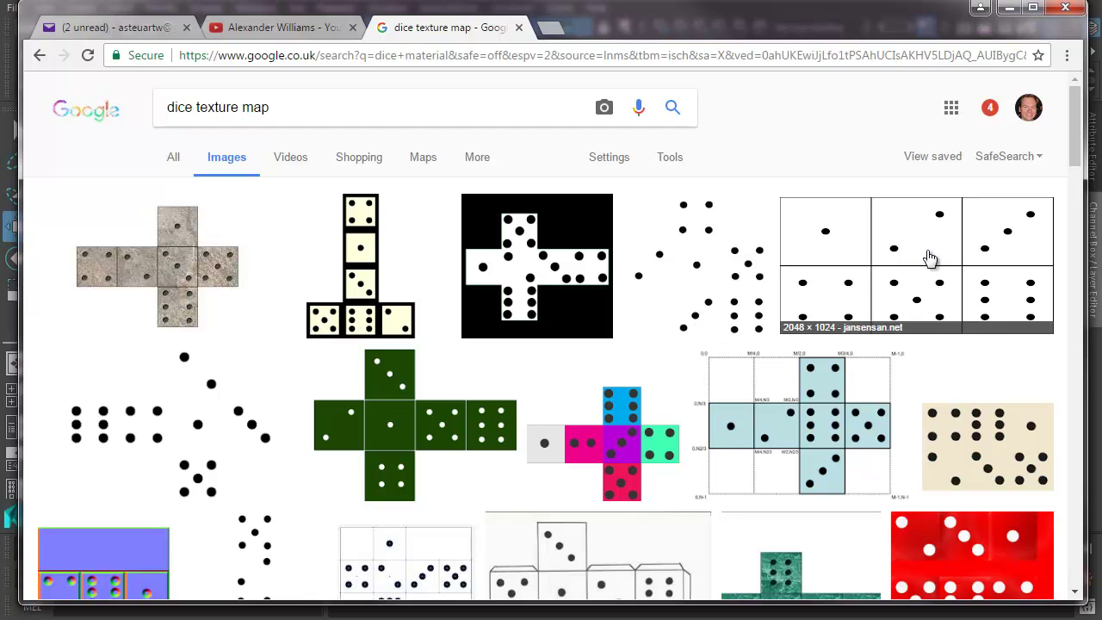
left_click_drag(1076, 148, 1037, 183)
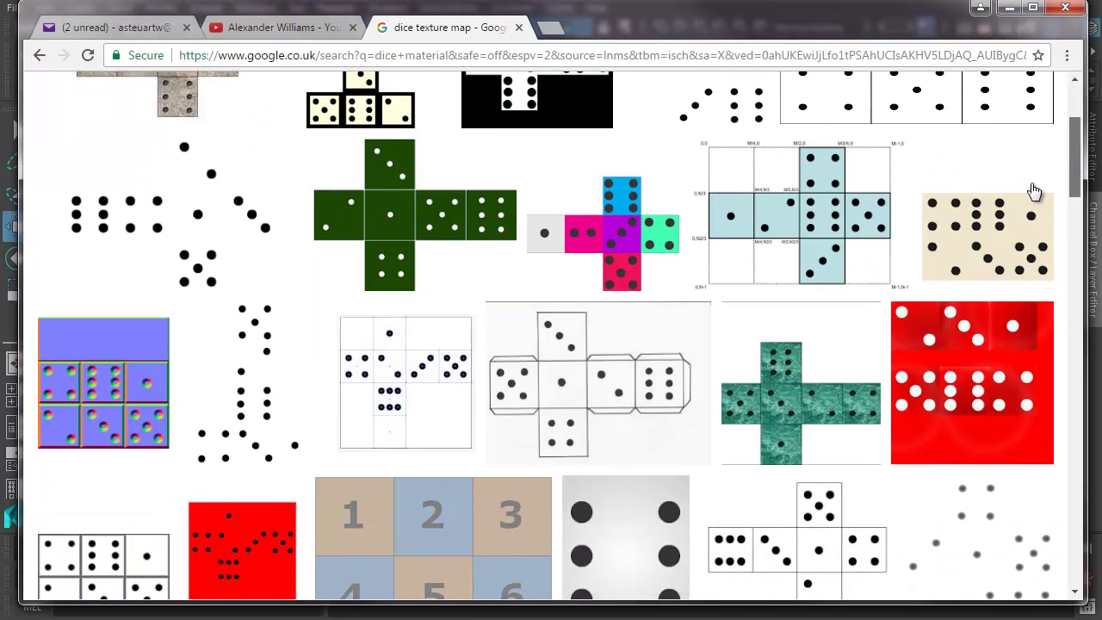
left_click(250, 396)
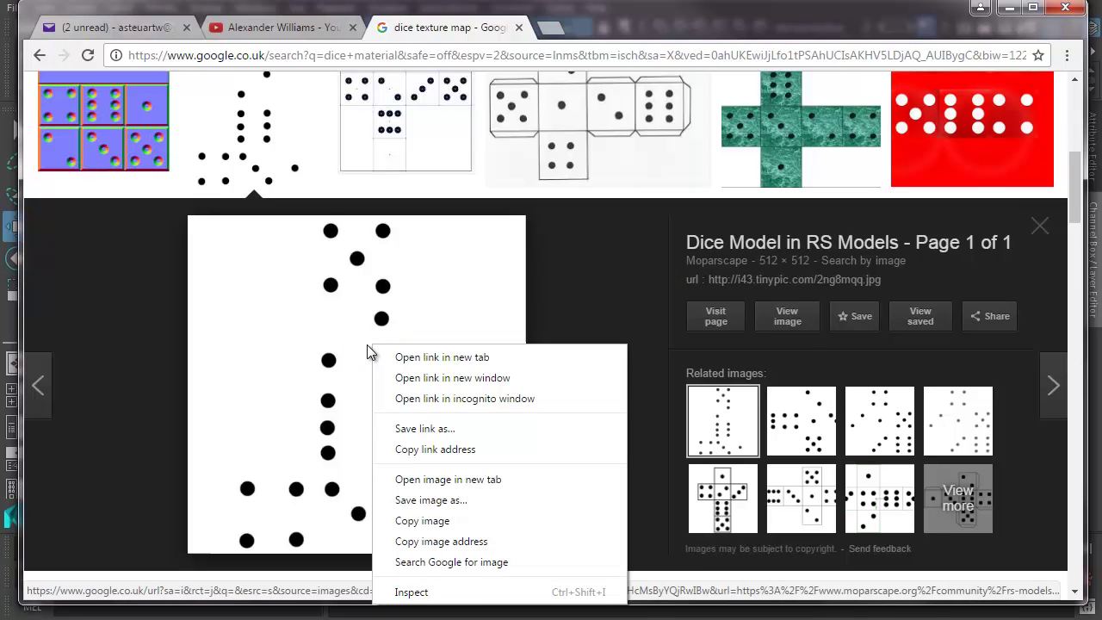
Start saving the previewed dice texture as a JPEG image and name the file "diceMat"
left_click(426, 501)
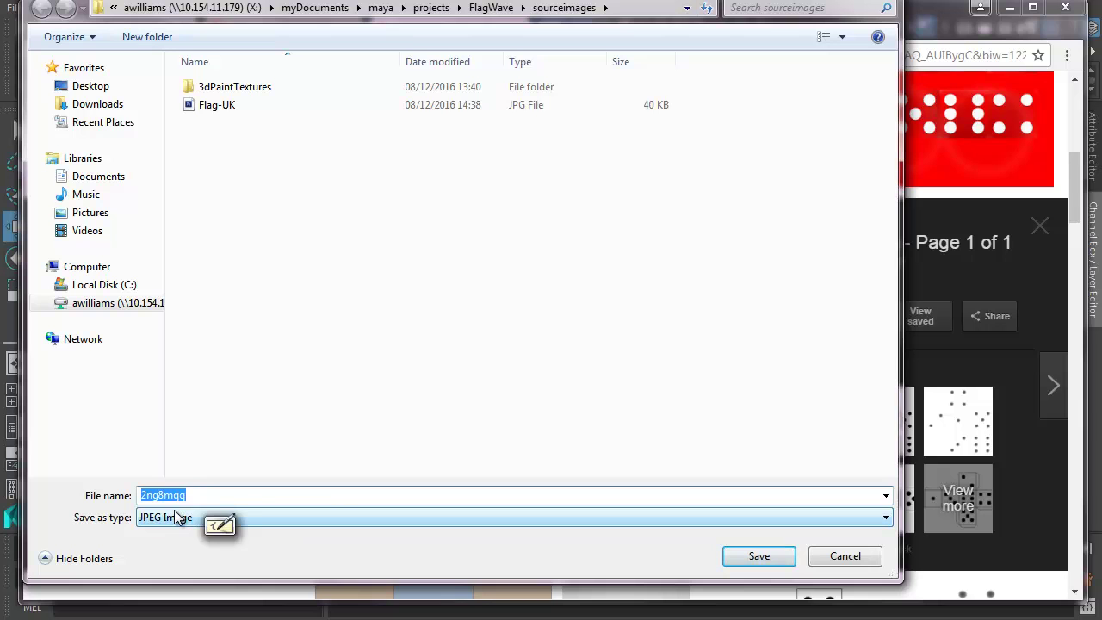
type("d")
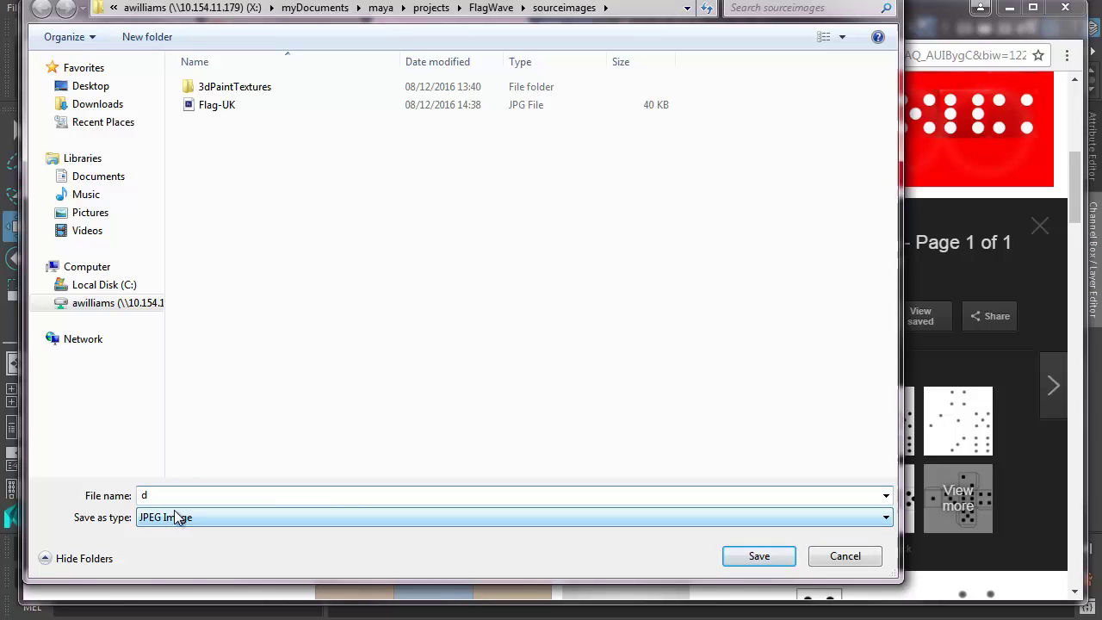
type("iceMat")
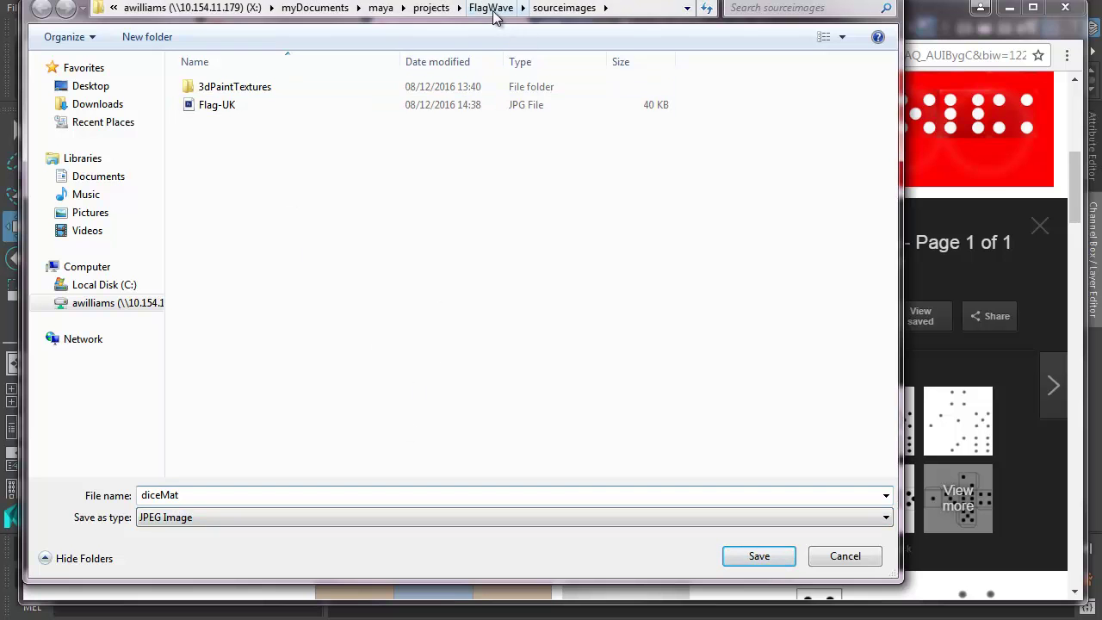
Save the image in the sourceimages folder of the Dynamics_dice project
left_click_drag(466, 0, 470, 12)
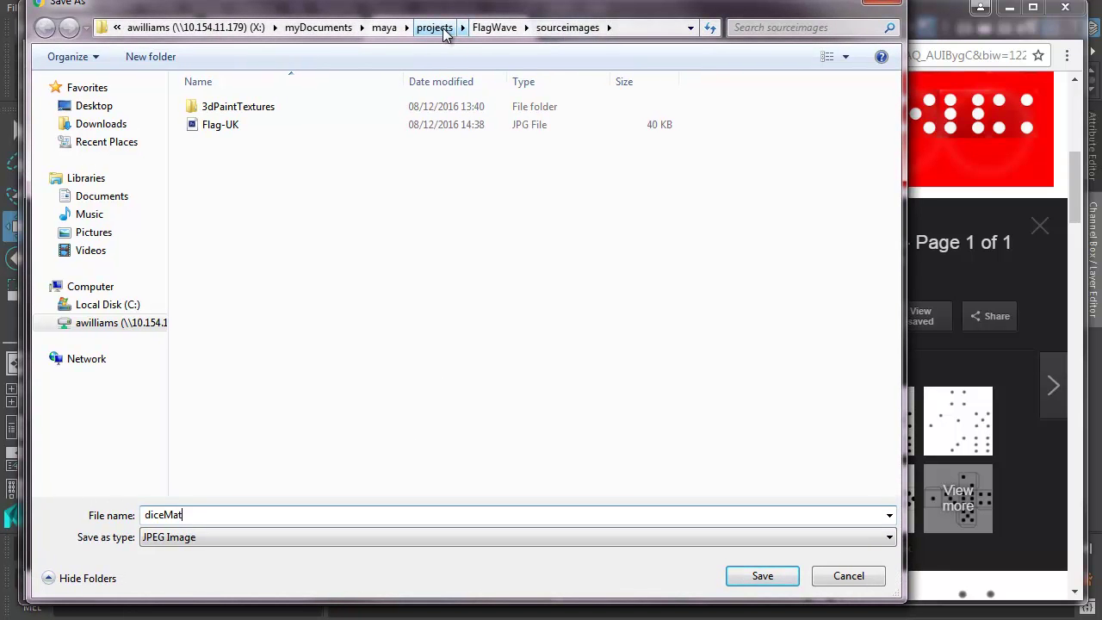
left_click(435, 28)
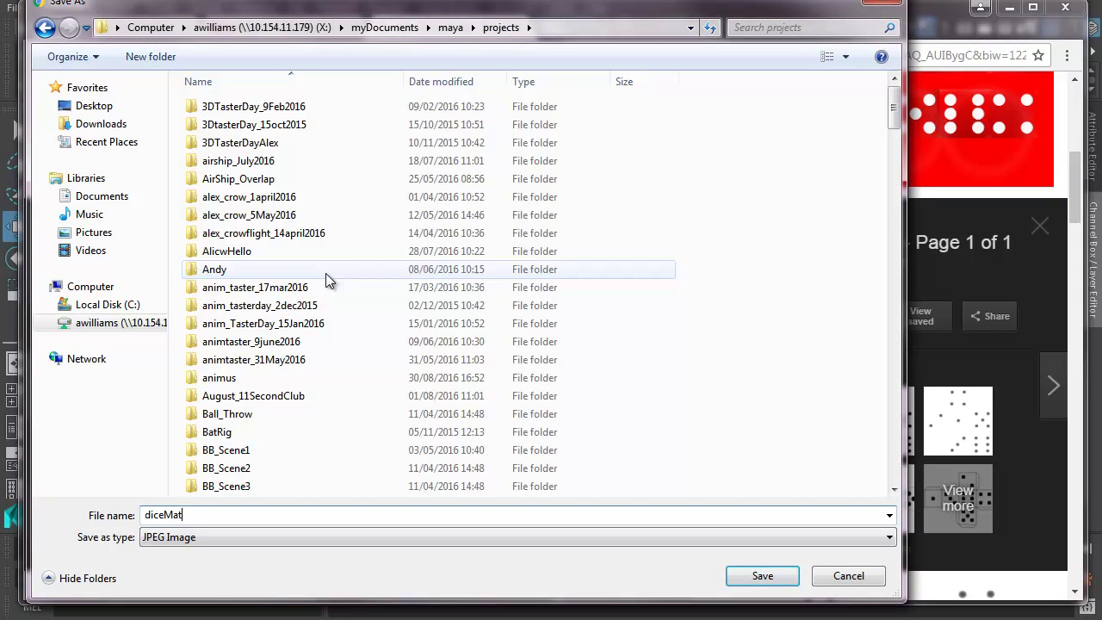
left_click_drag(896, 119, 891, 213)
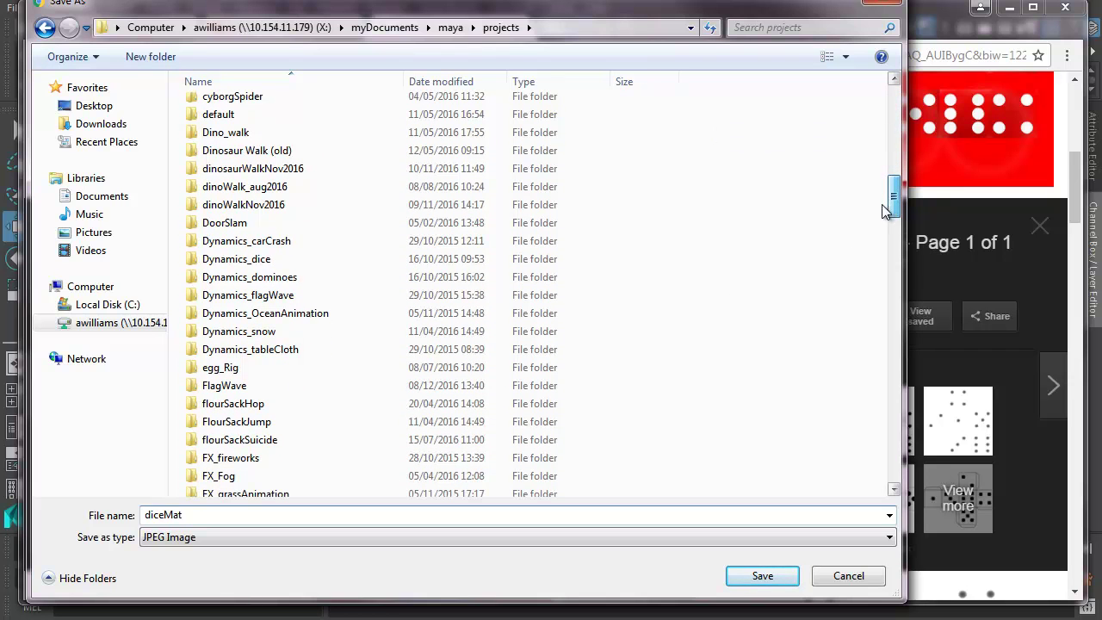
left_click(258, 261)
double_click(259, 262)
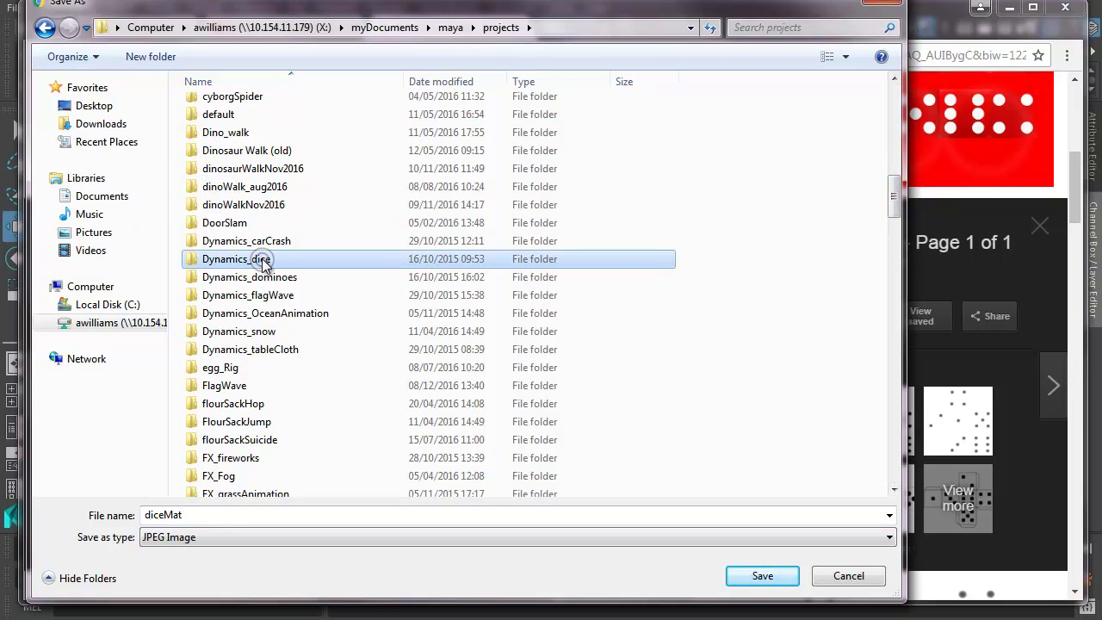
double_click(250, 308)
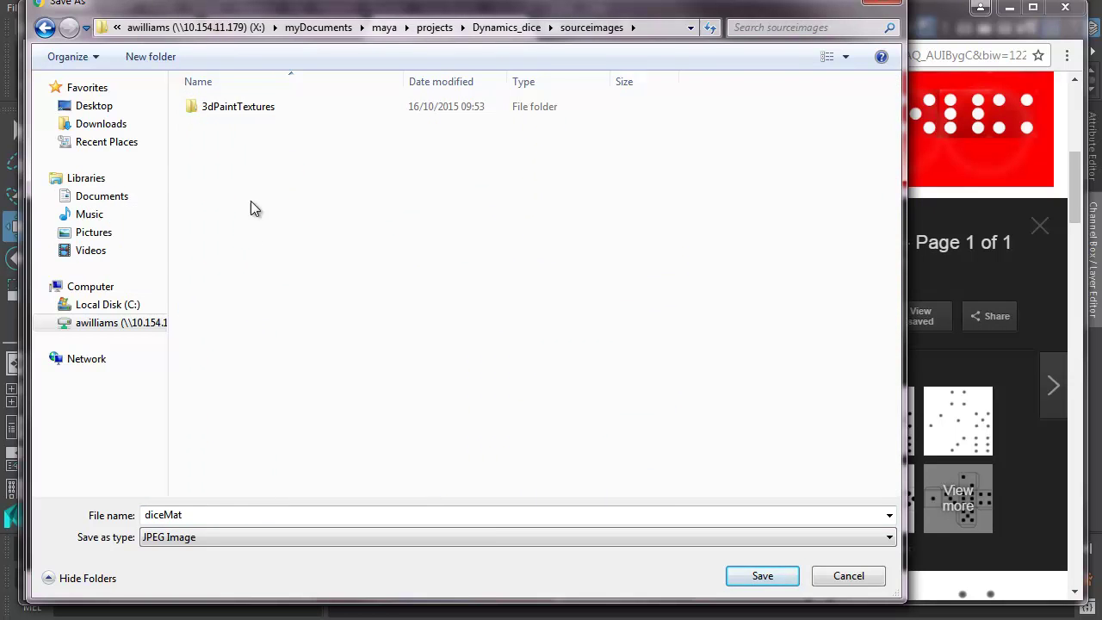
left_click(761, 576)
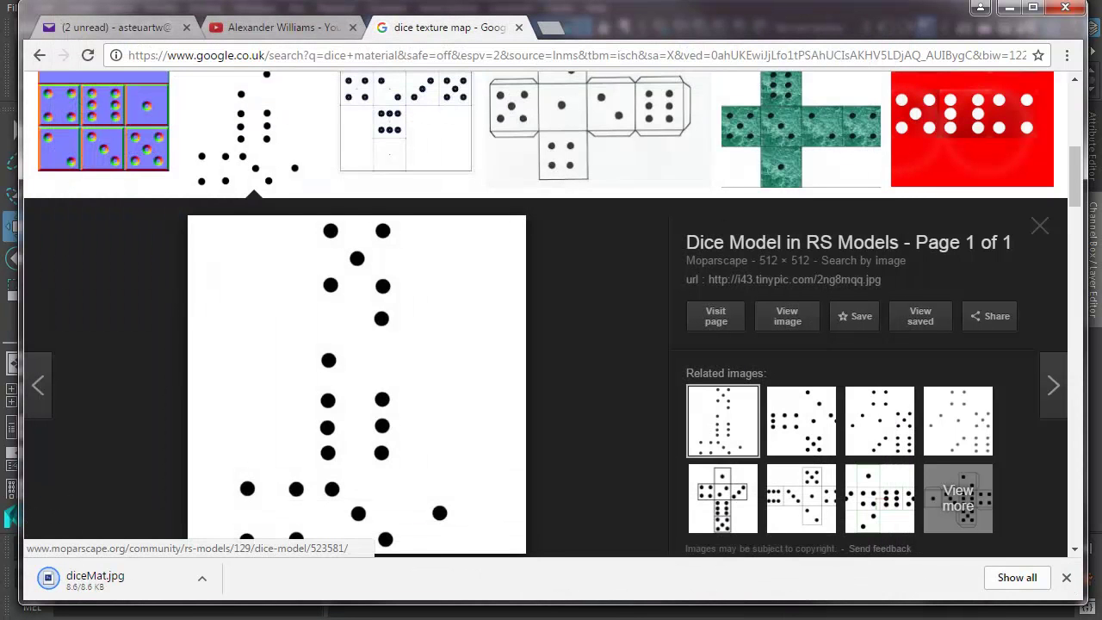
Switch back to Maya and set the current project to Dynamics_dice
key("alt+Tab")
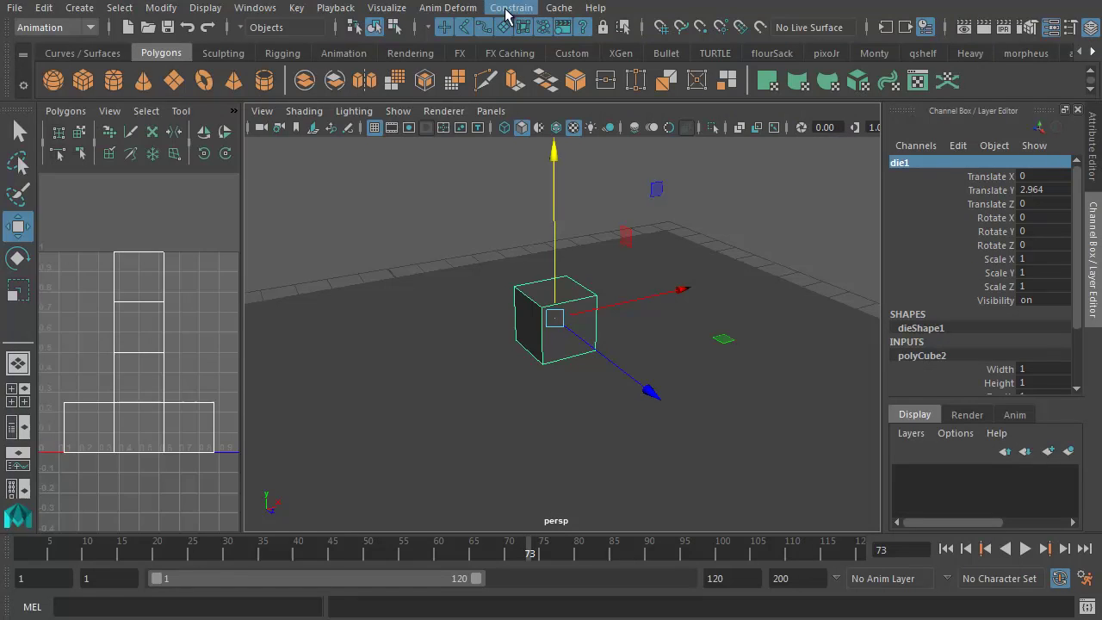
left_click(16, 9)
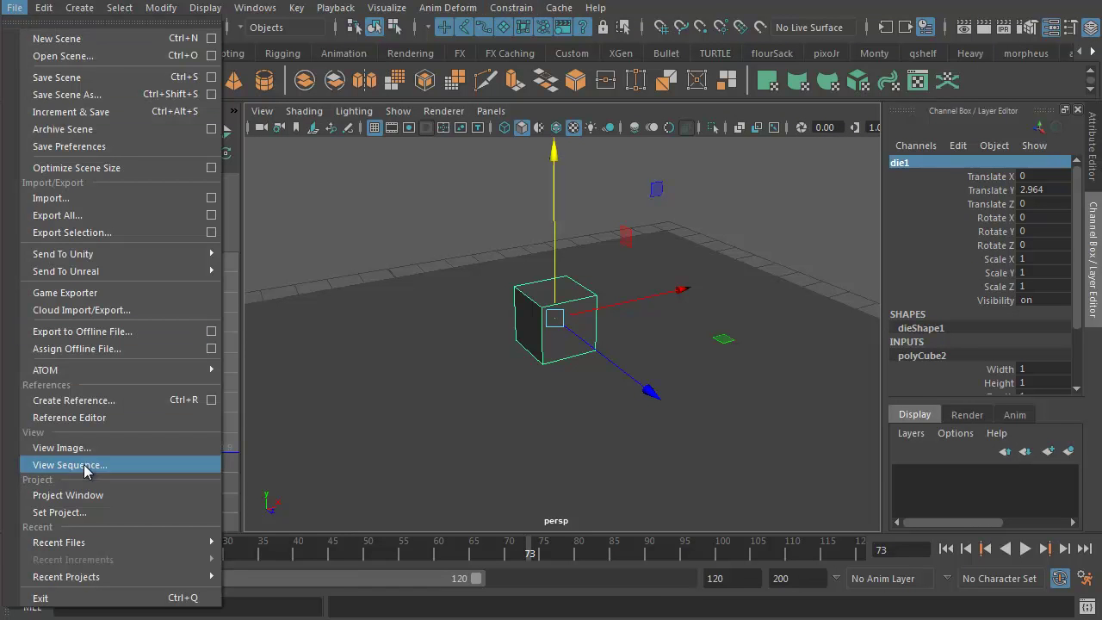
left_click(90, 512)
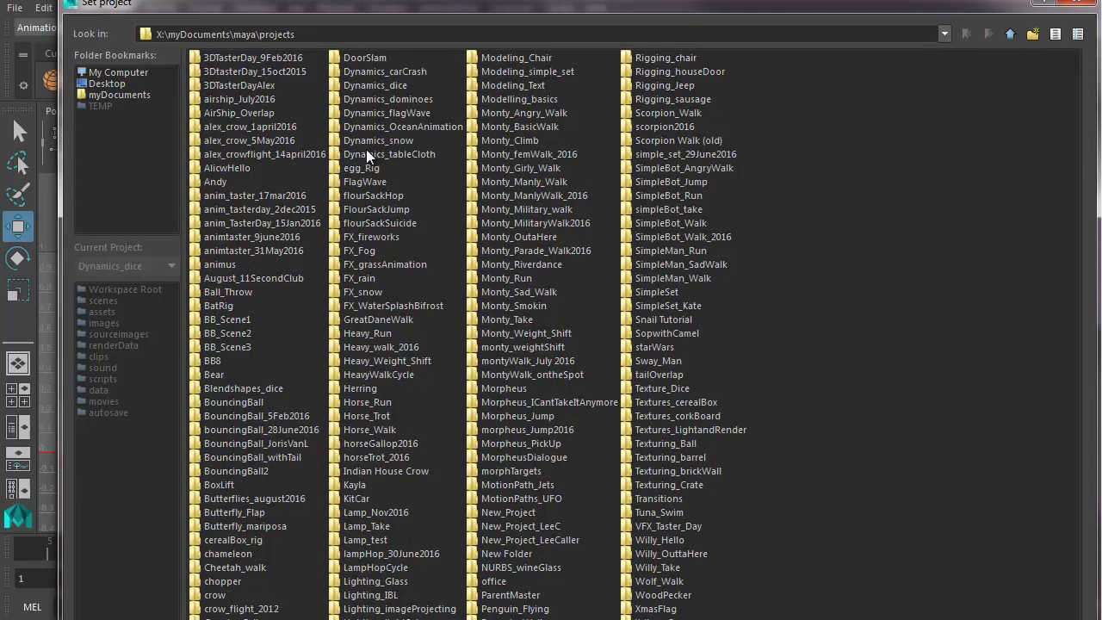
left_click(377, 85)
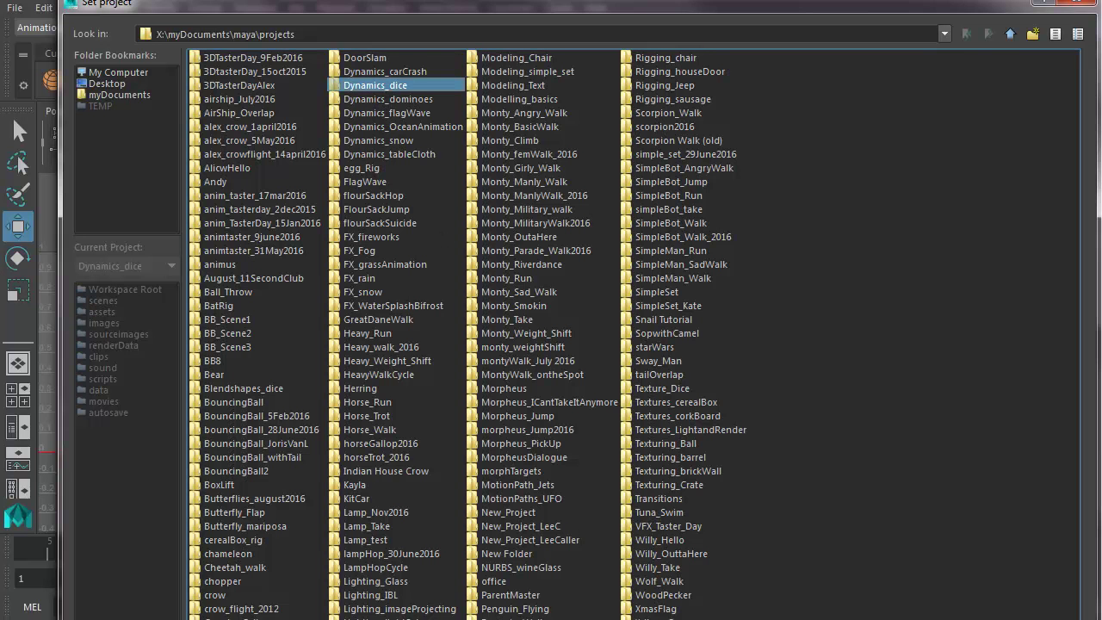
key("Return")
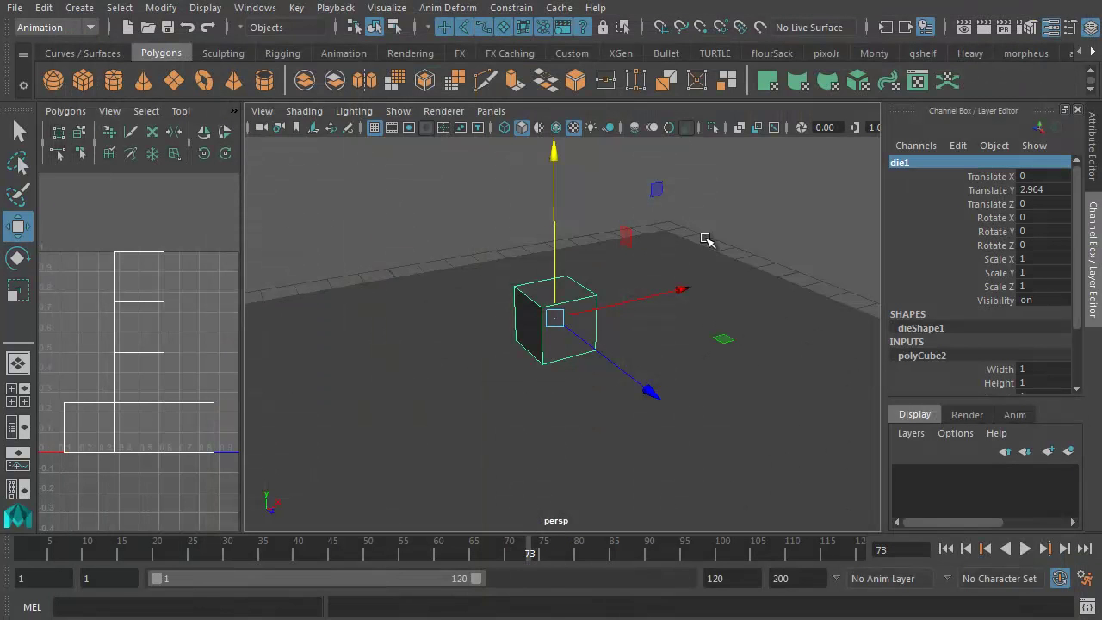
Assign a new Lambert material to the die1 cube
left_click_drag(516, 327, 543, 334, "alt")
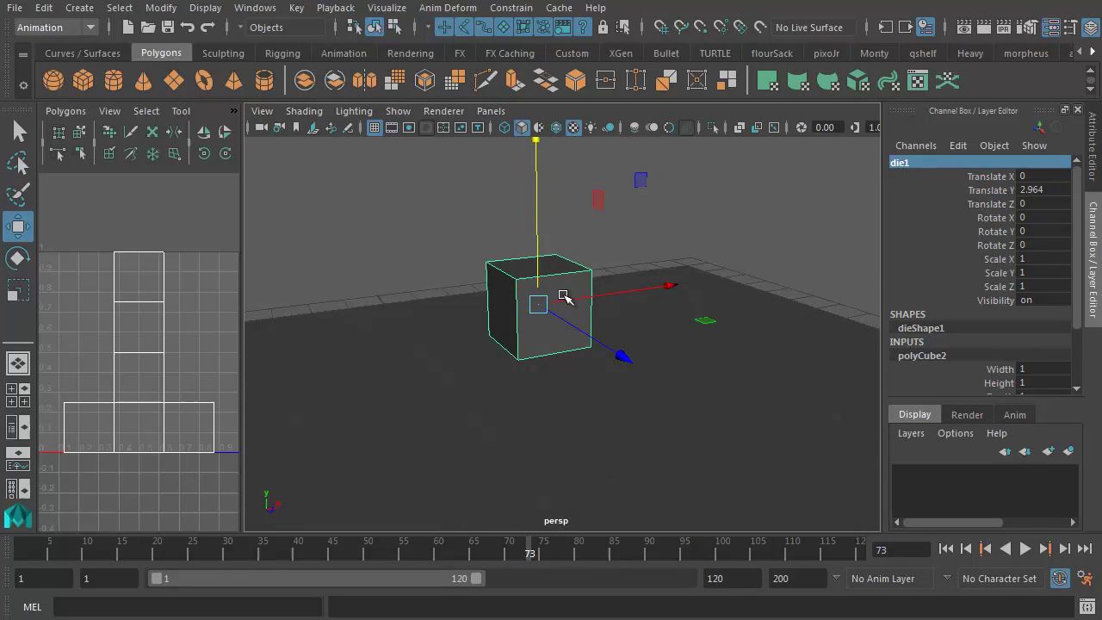
left_click_drag(556, 315, 463, 291, "alt")
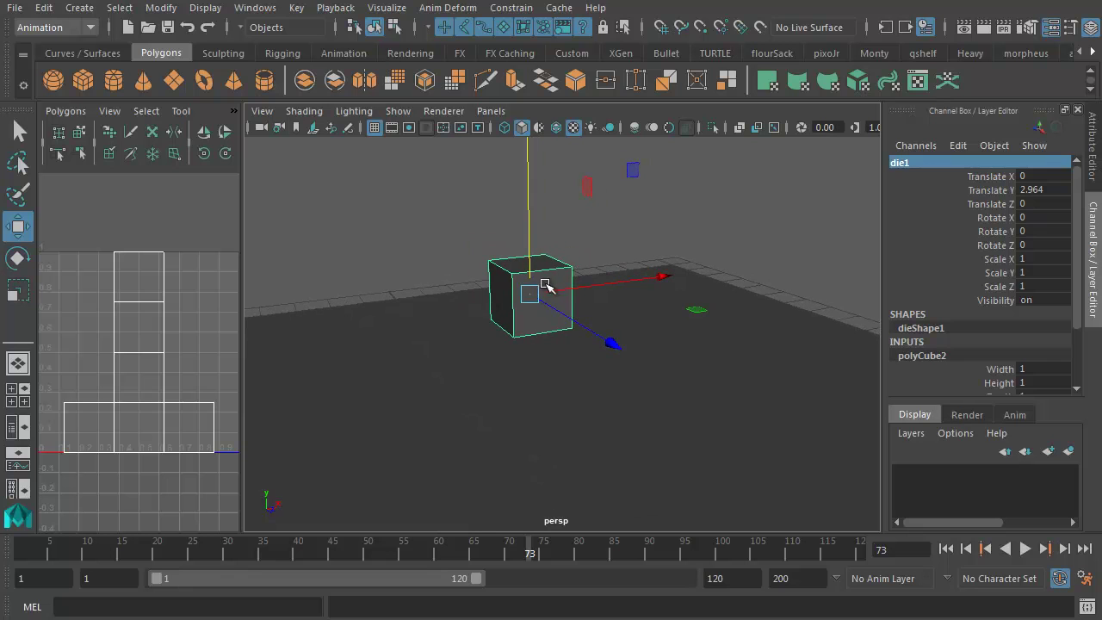
mouse_move(551, 281)
right_mouse_down()
mouse_move(551, 607)
mouse_move(551, 248)
mouse_move(545, 282)
right_mouse_up()
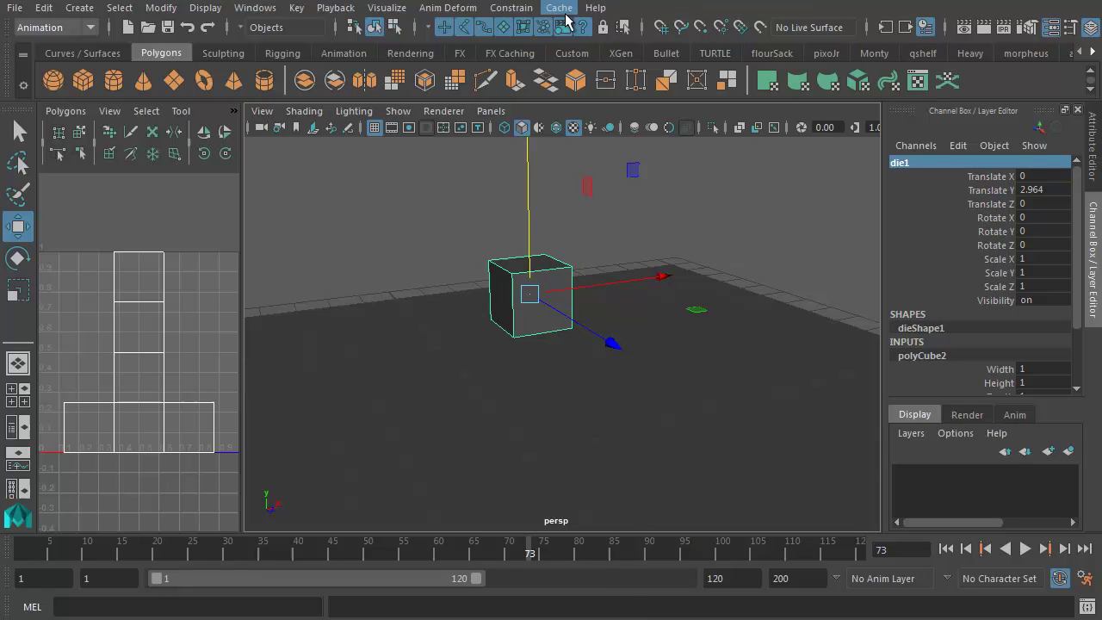
right_click(541, 0)
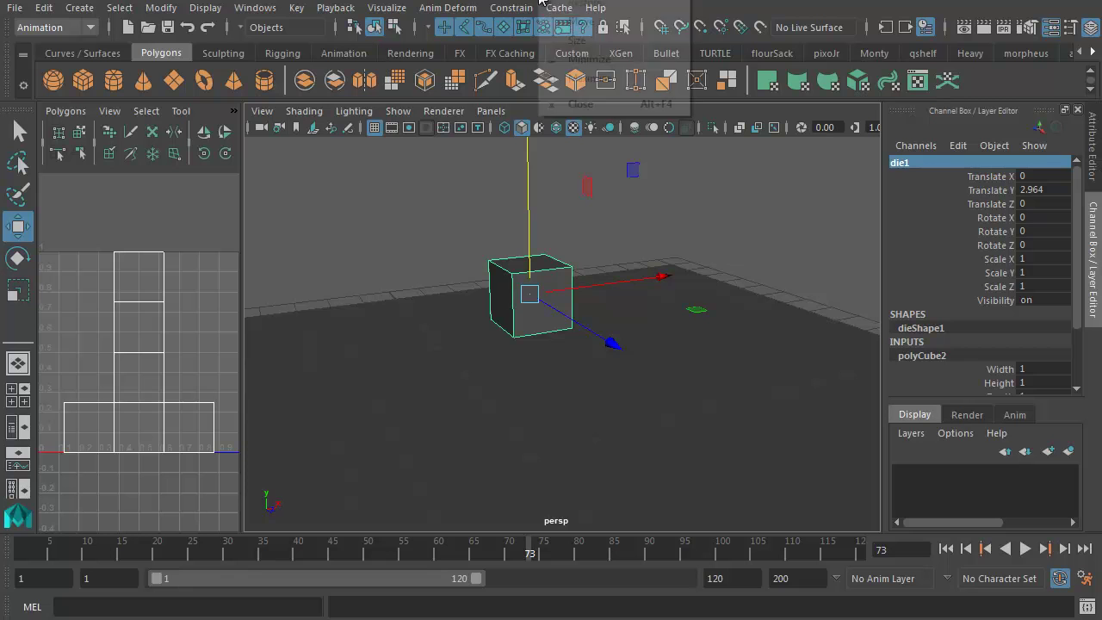
left_click(545, 274)
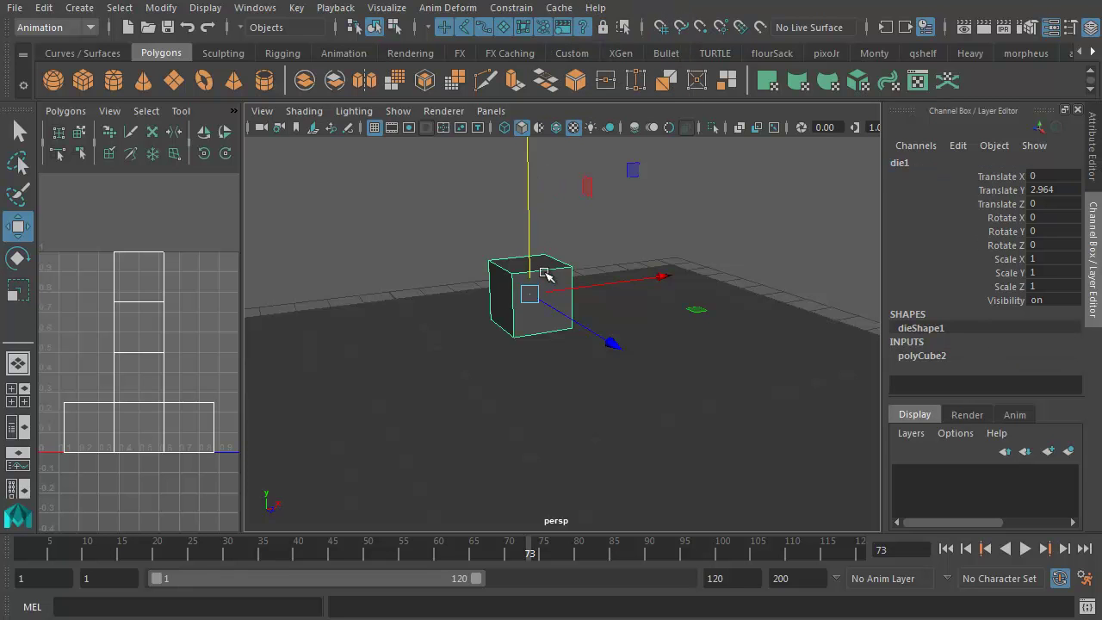
right_click(558, 150)
mouse_move(535, 589)
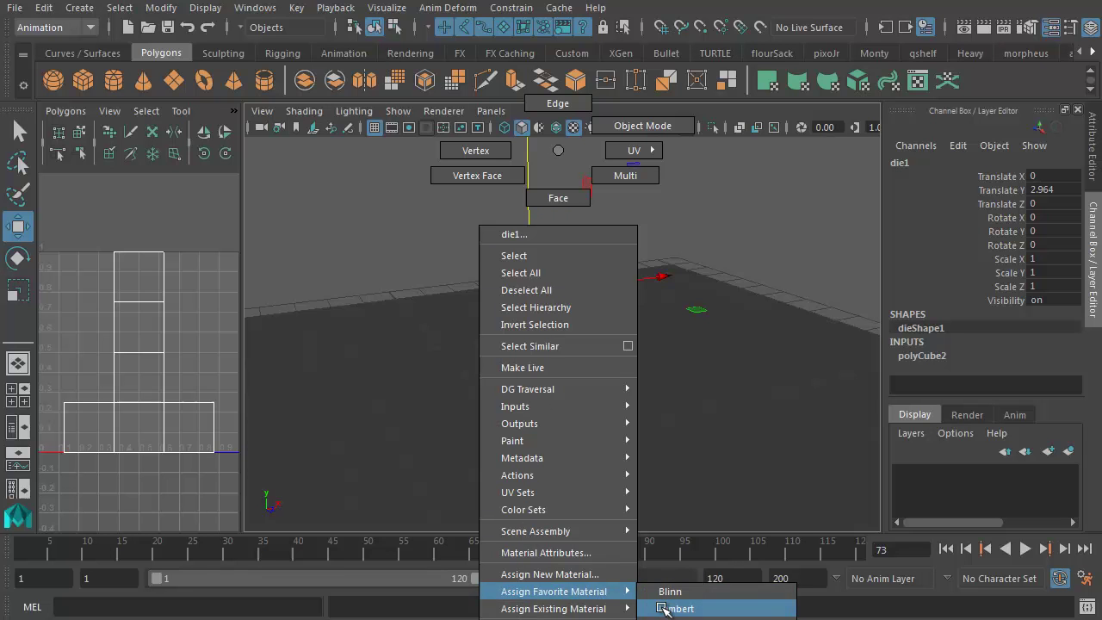
left_click(664, 609)
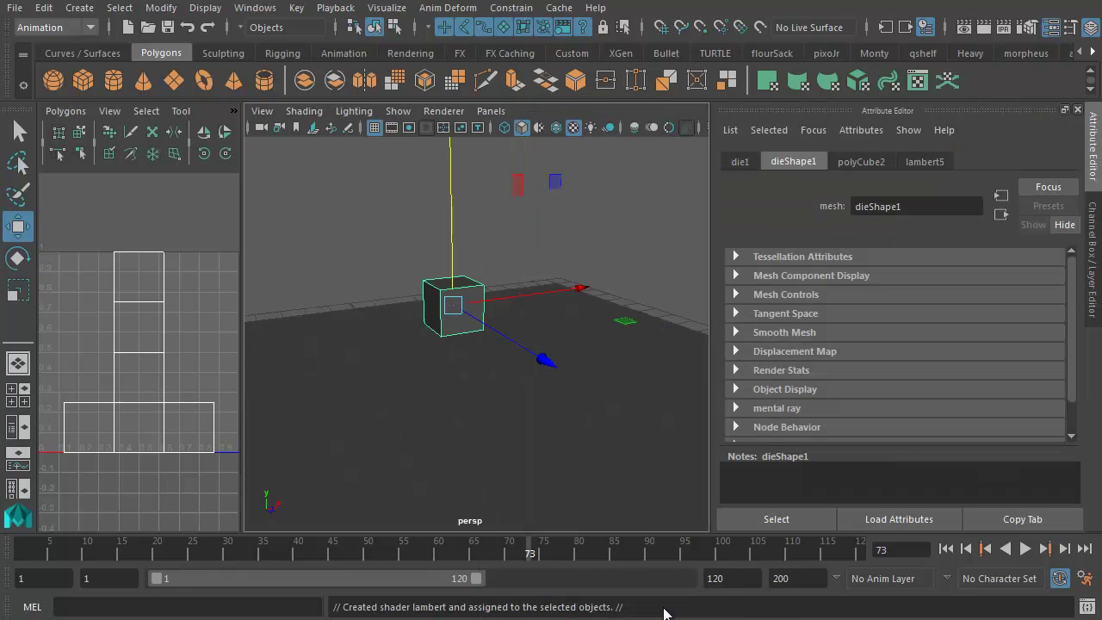
Rename the cube's new Lambert material to "diceShader"
left_click(926, 163)
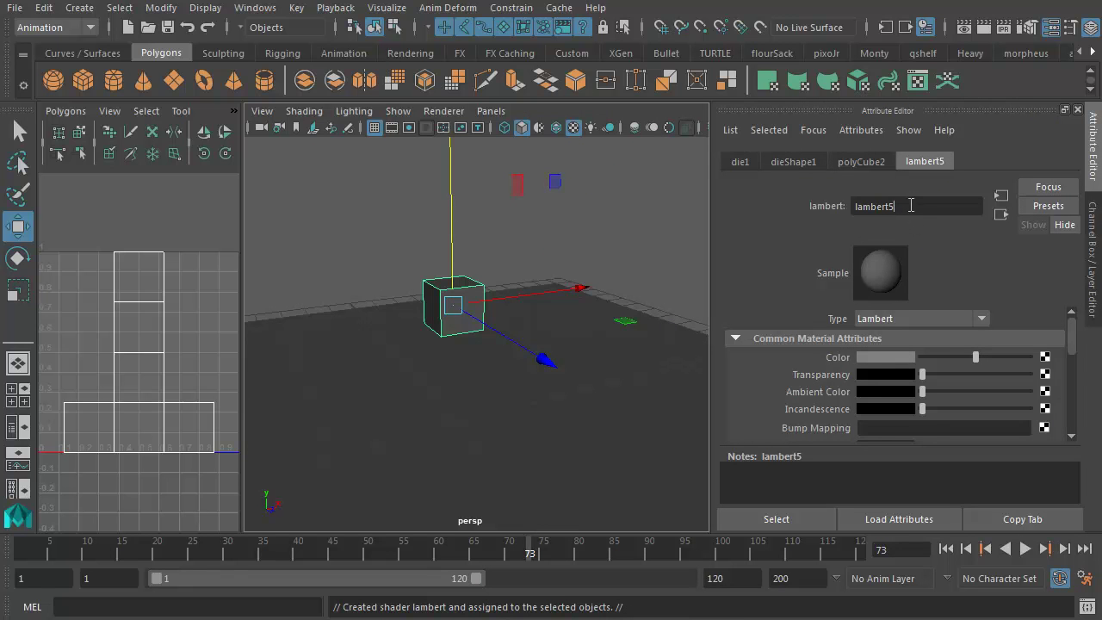
left_click_drag(911, 205, 834, 209)
type("diceShader")
key("Return")
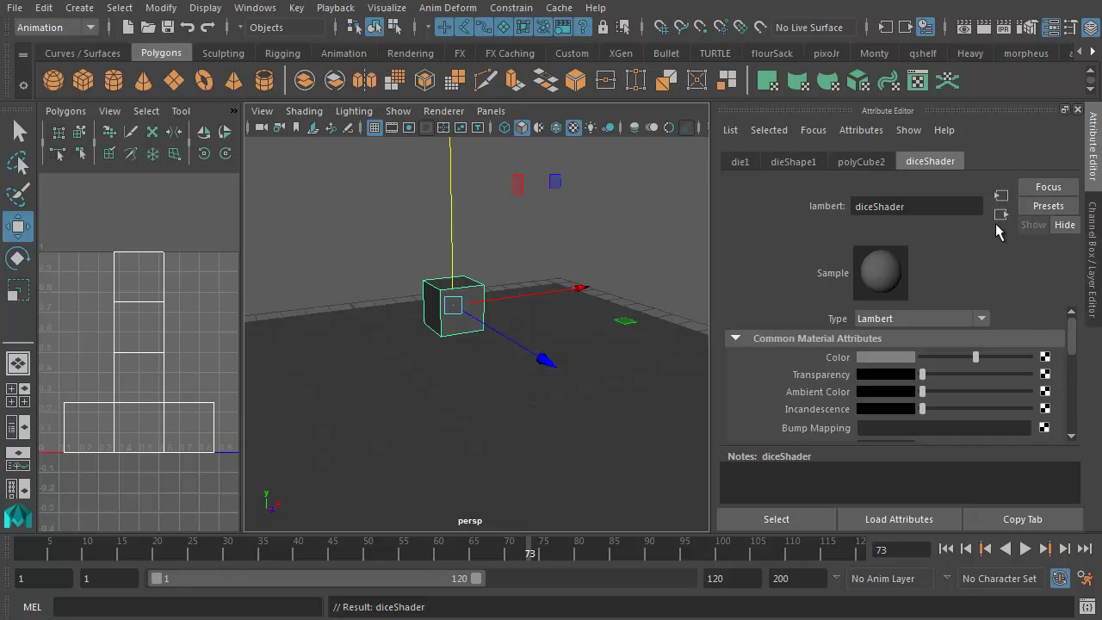
Map a File texture to diceShader's color and load diceMat.jpg from the sourceimages folder
left_click(1044, 359)
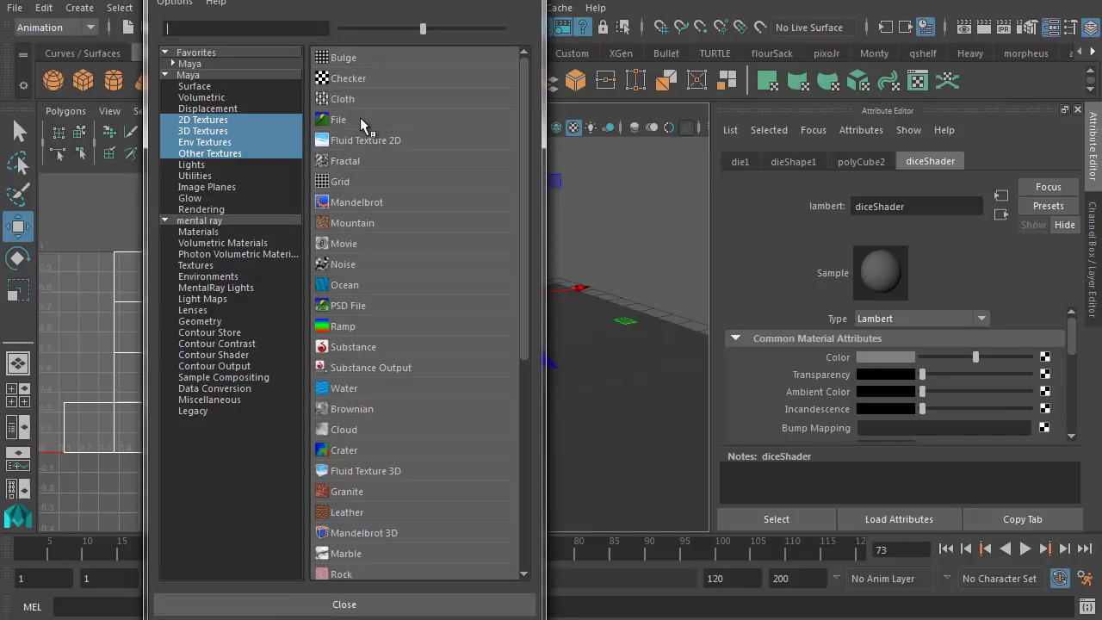
left_click_drag(324, 0, 332, 53)
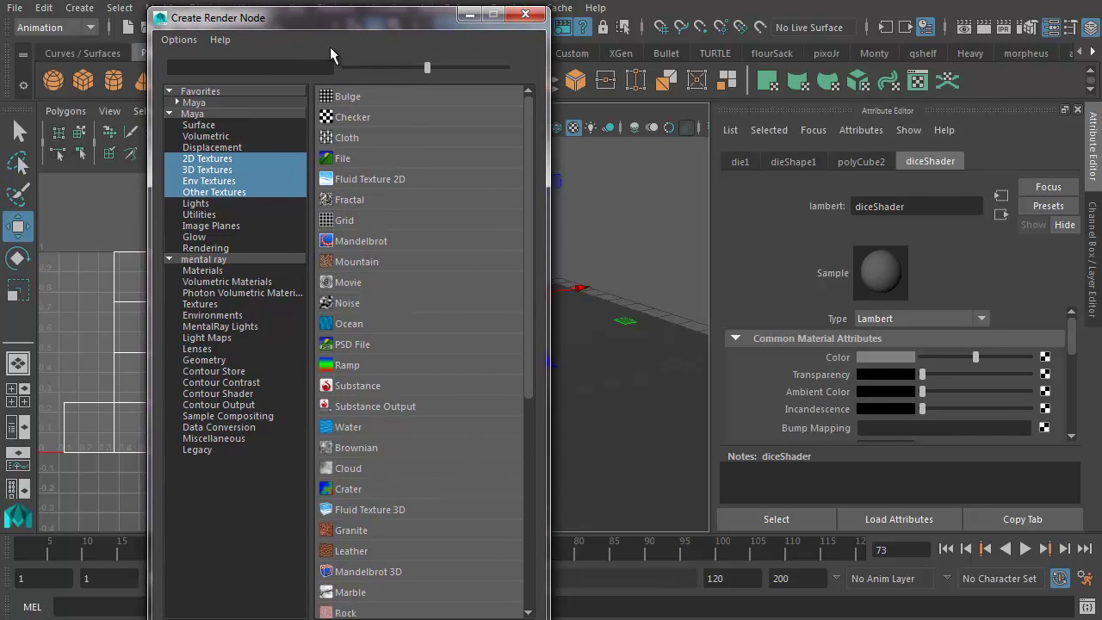
left_click(354, 158)
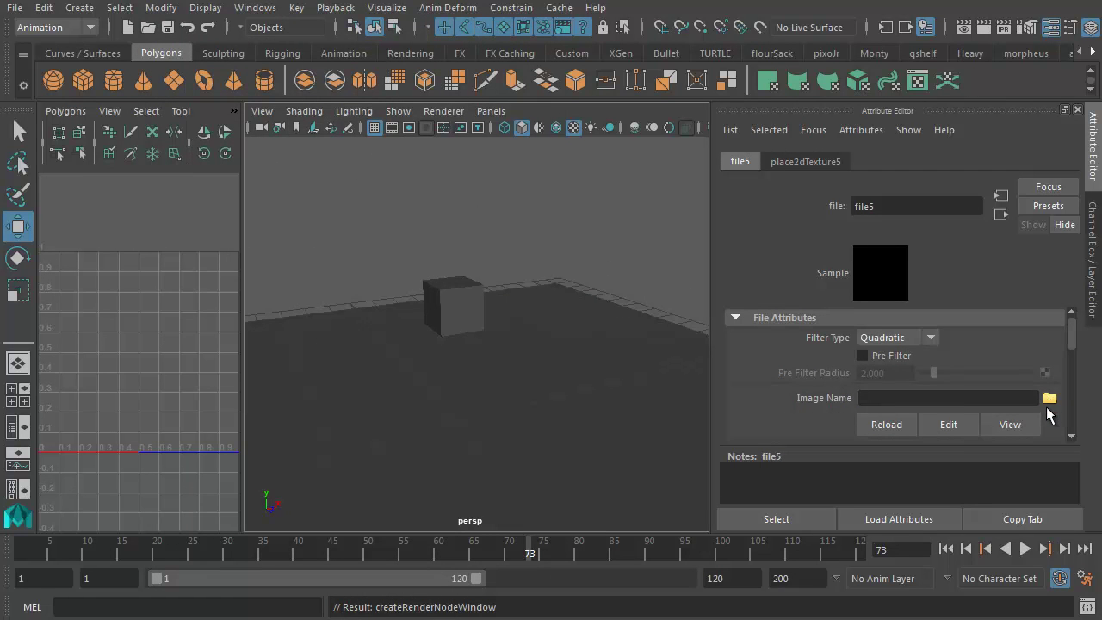
left_click(1049, 402)
left_click(234, 72)
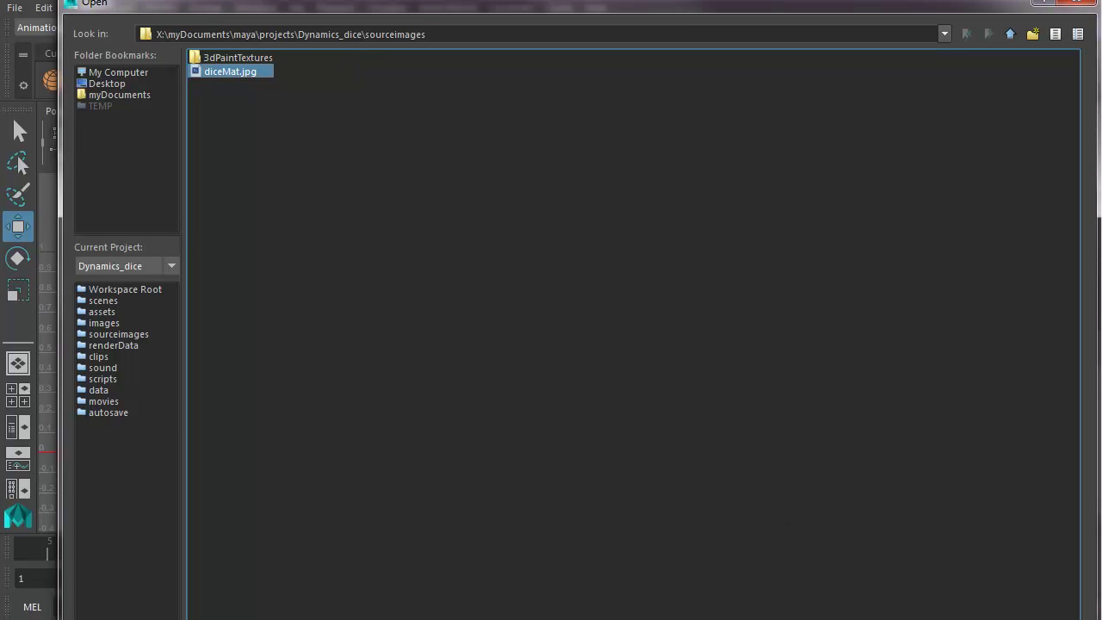
key("Return")
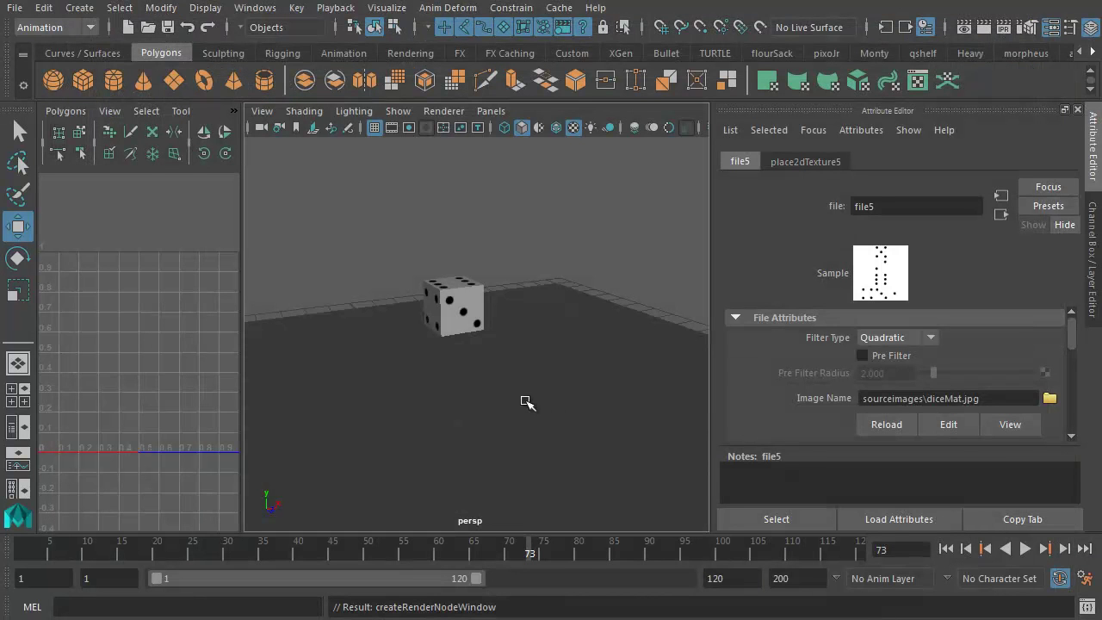
Select the die, try shifting all its UVs sideways over the dice texture, and undo the shift
middle_click_drag(420, 349, 465, 360, "alt")
right_click_drag(465, 360, 615, 386, "alt")
middle_click_drag(578, 377, 589, 401, "alt")
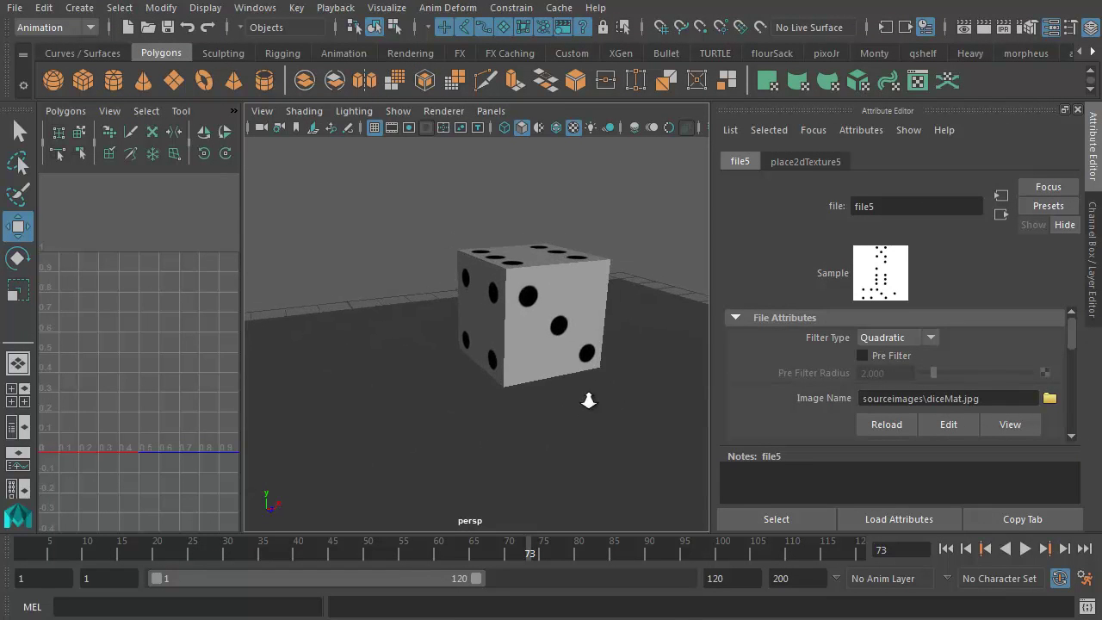
left_click_drag(588, 401, 594, 388, "alt")
left_click(551, 341)
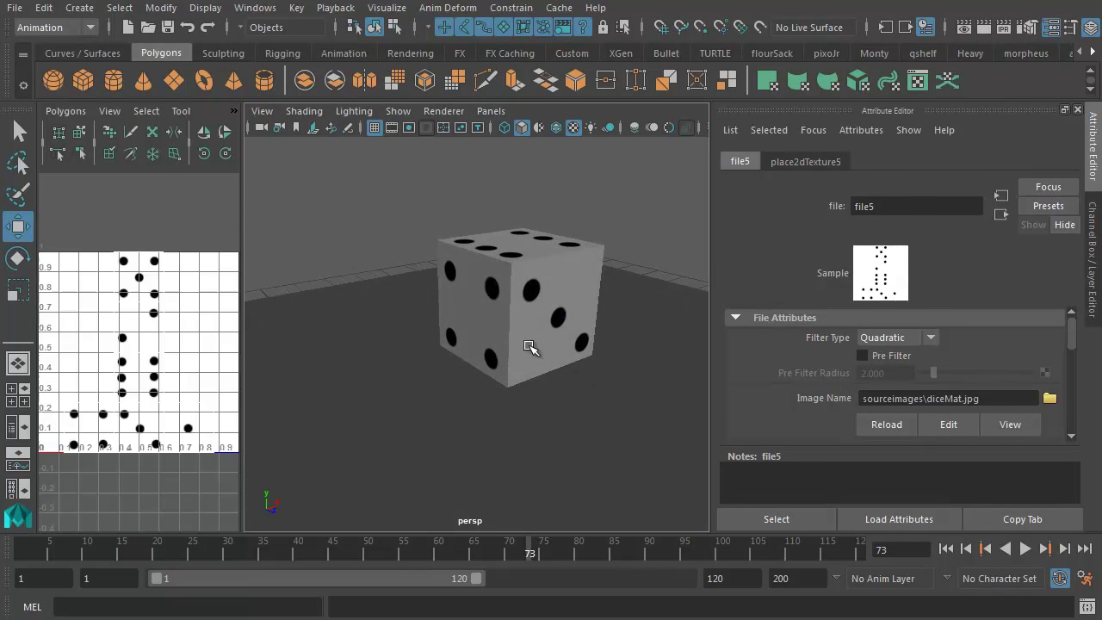
left_click(530, 347)
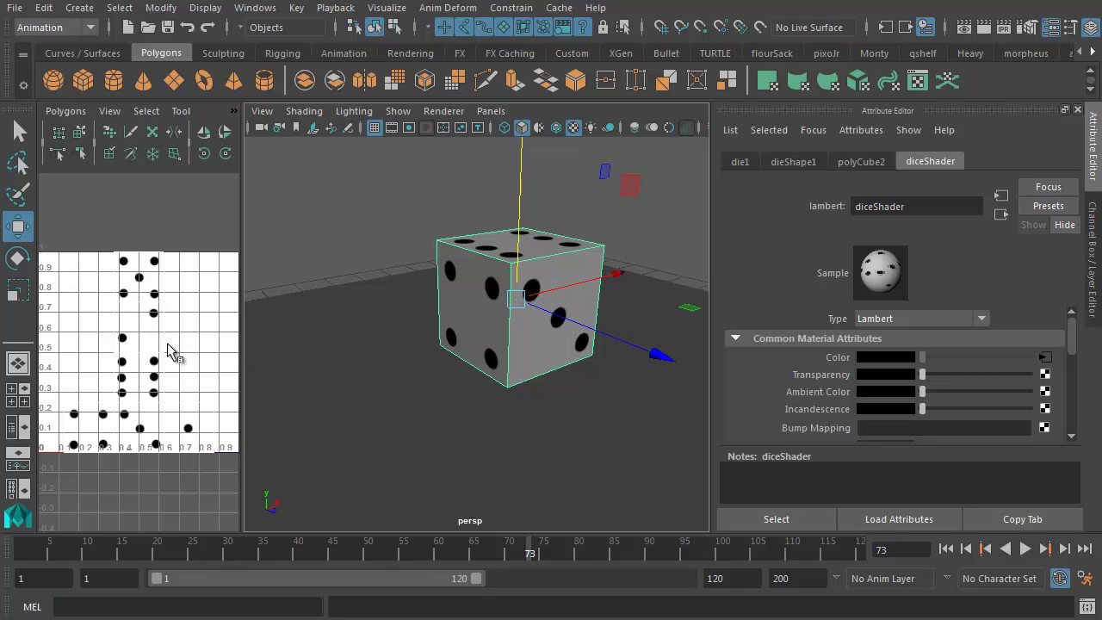
right_click_drag(170, 352, 231, 348)
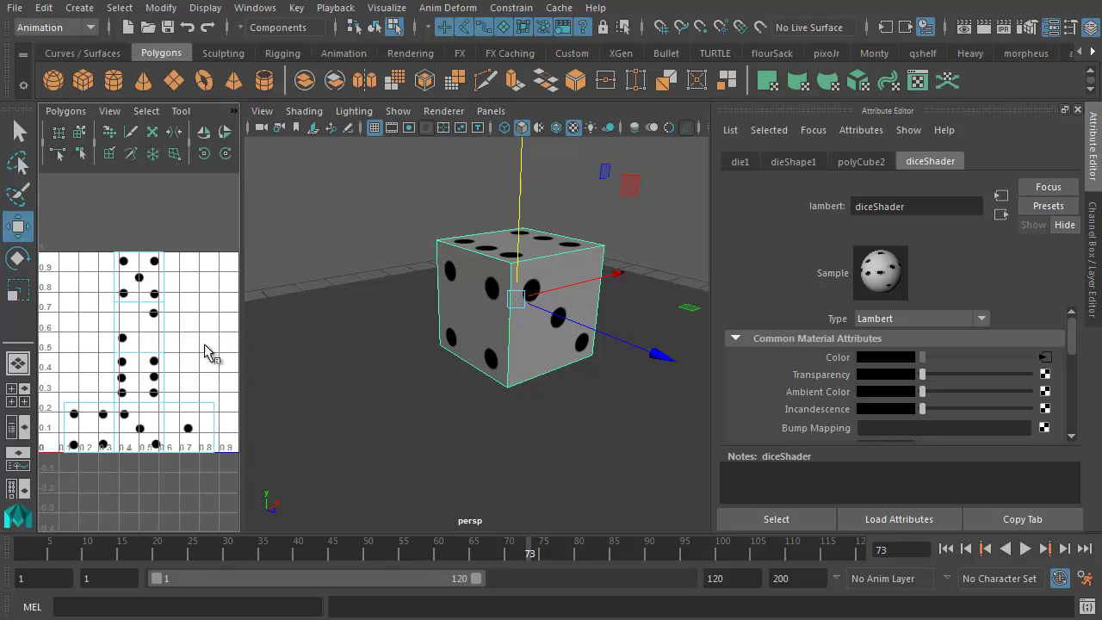
left_click_drag(52, 238, 220, 482)
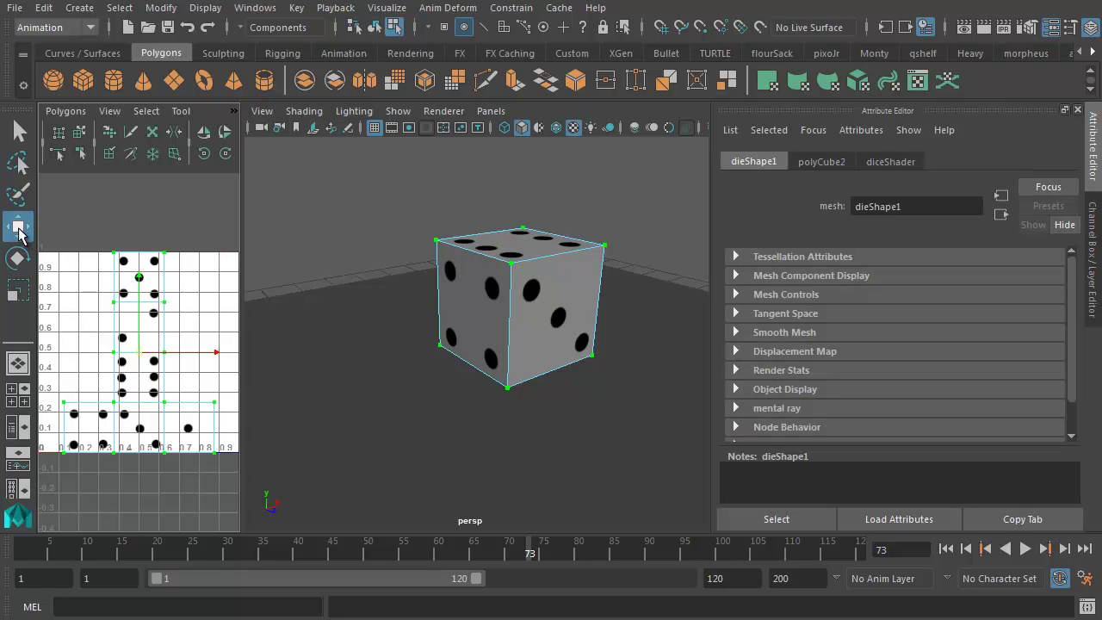
left_click(17, 228)
mouse_move(216, 359)
left_mouse_down()
mouse_move(229, 359)
mouse_move(194, 357)
mouse_move(222, 358)
mouse_move(198, 362)
mouse_move(215, 363)
left_mouse_up()
key("ctrl+z")
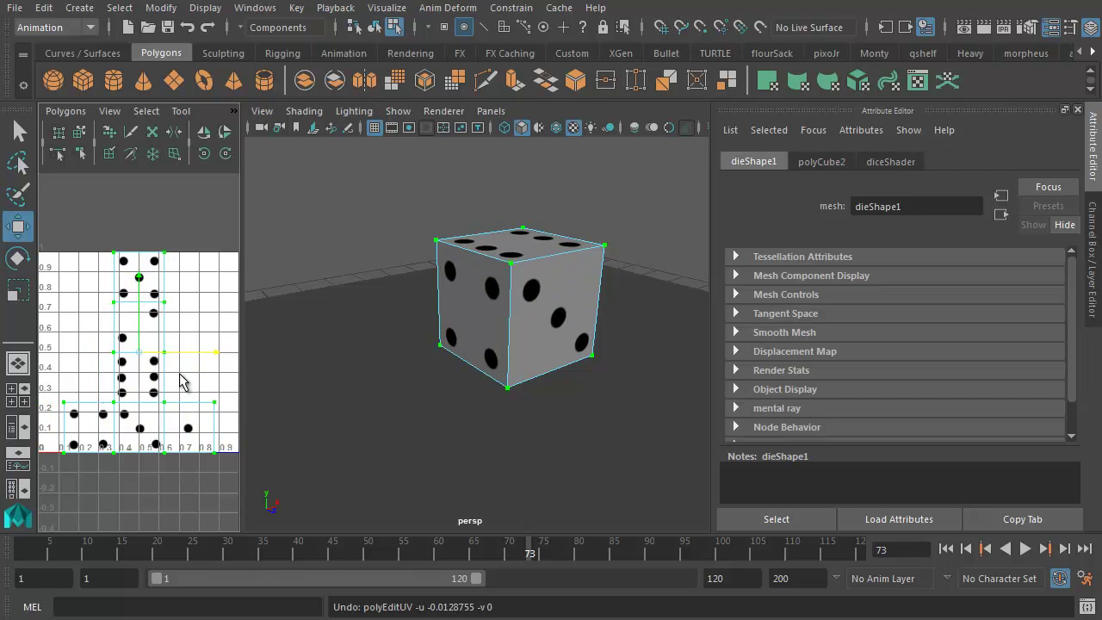
Return the die from UV component selection to object mode and select the whole cube
left_click_drag(435, 385, 448, 367, "alt")
right_click_drag(448, 367, 357, 376, "alt")
left_click_drag(357, 376, 401, 367, "alt")
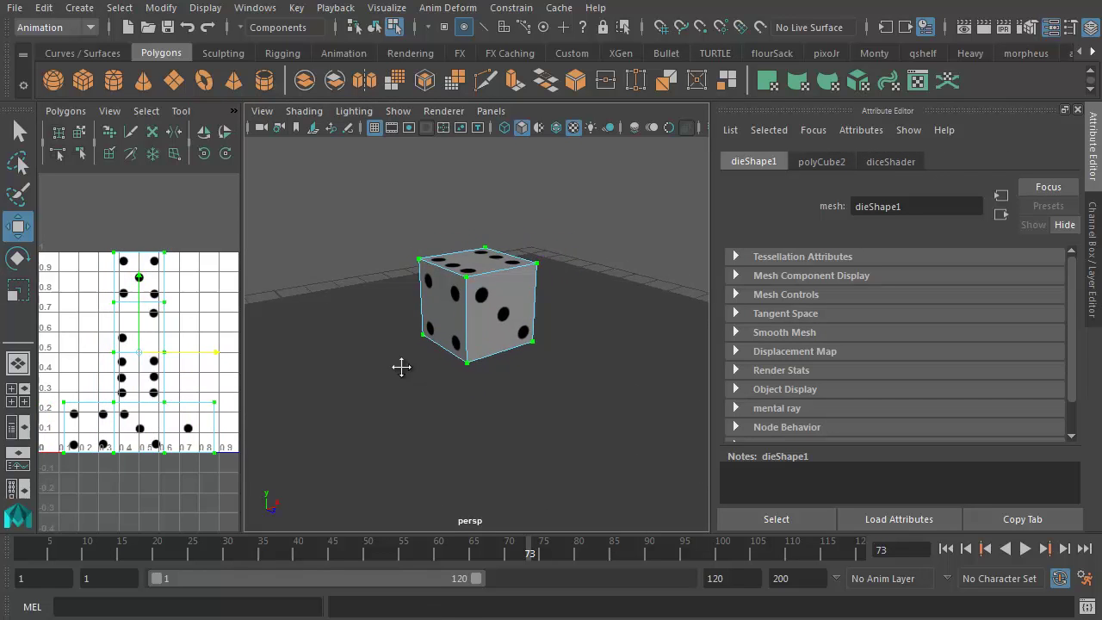
right_click_drag(402, 367, 398, 339, "alt")
right_click_drag(503, 310, 563, 290)
left_click(536, 259)
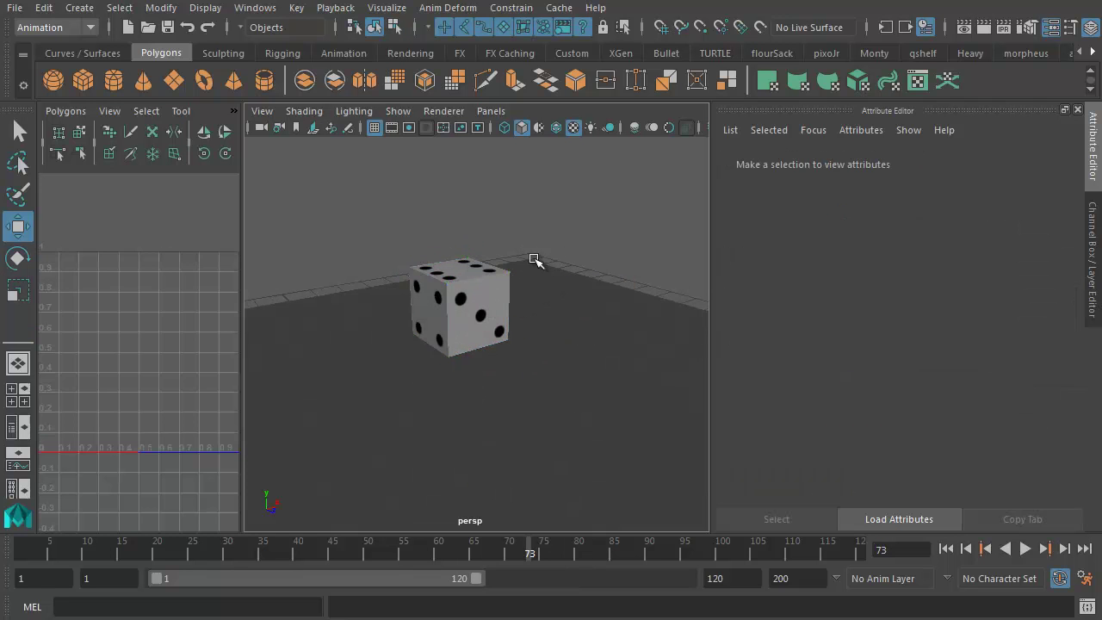
left_click(478, 312)
Examine the textured die from several angles to check how the dots sit on its faces
left_click_drag(478, 312, 452, 335, "alt")
right_click_drag(453, 335, 530, 384, "alt")
left_click_drag(530, 384, 508, 398, "alt")
mouse_move(508, 398)
right_mouse_down("alt")
mouse_move(514, 388)
mouse_move(500, 383)
right_mouse_up("alt")
left_click_drag(499, 384, 477, 387, "alt")
right_click_drag(477, 387, 353, 346, "alt")
middle_click_drag(421, 356, 419, 335, "alt")
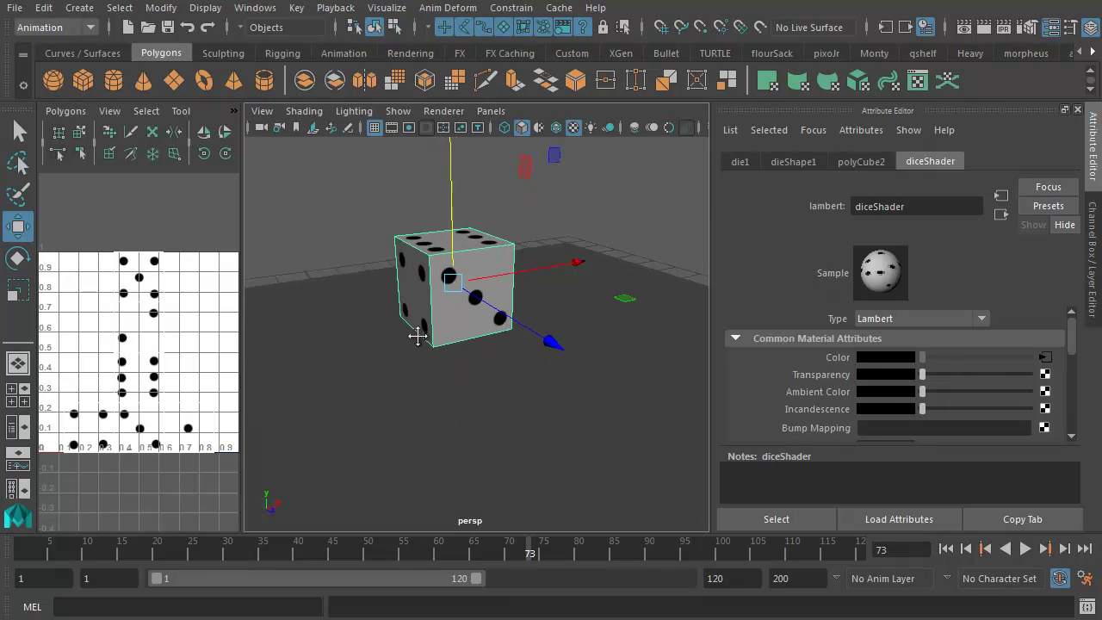
right_click_drag(418, 335, 395, 347, "alt")
left_click_drag(396, 347, 420, 352, "alt")
middle_click_drag(420, 352, 389, 355, "alt")
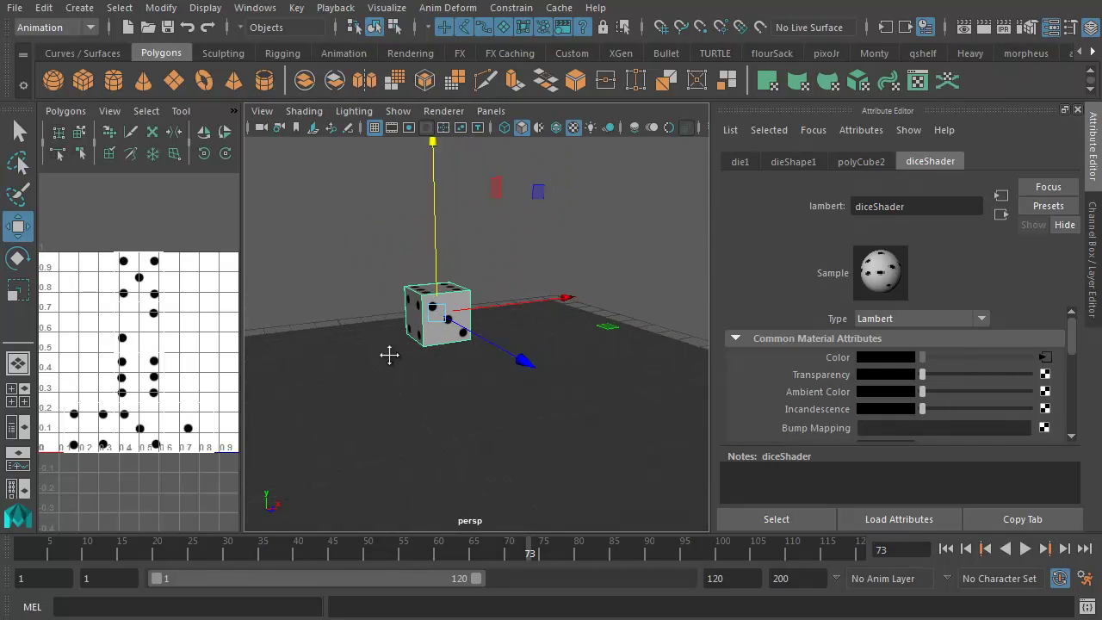
right_click_drag(389, 355, 453, 373, "alt")
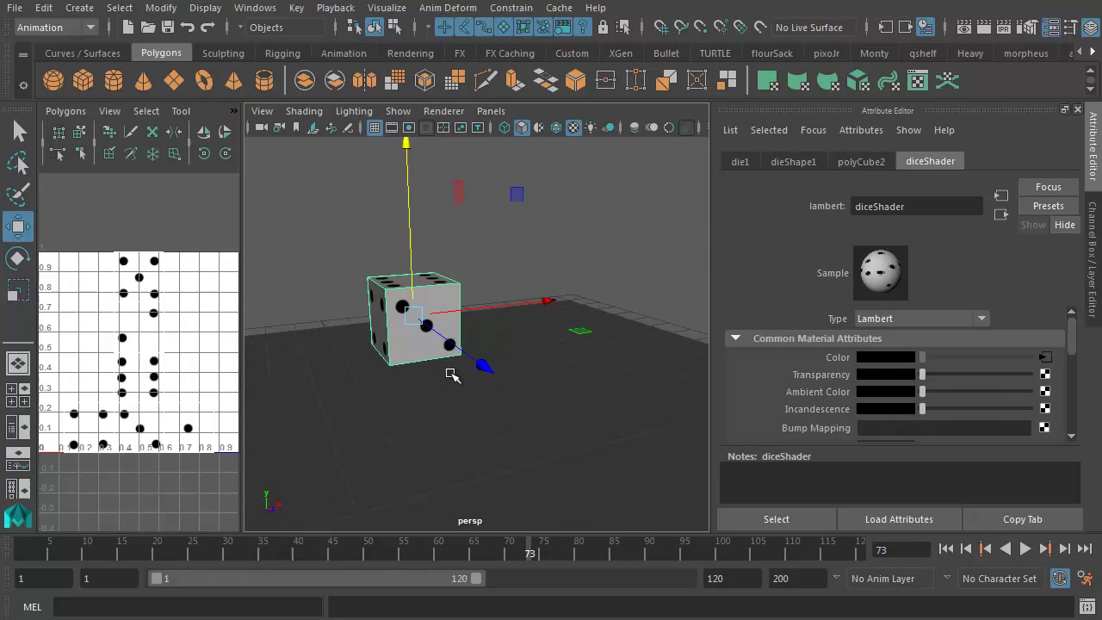
left_click_drag(453, 373, 471, 361, "alt")
right_click_drag(471, 361, 589, 371, "alt")
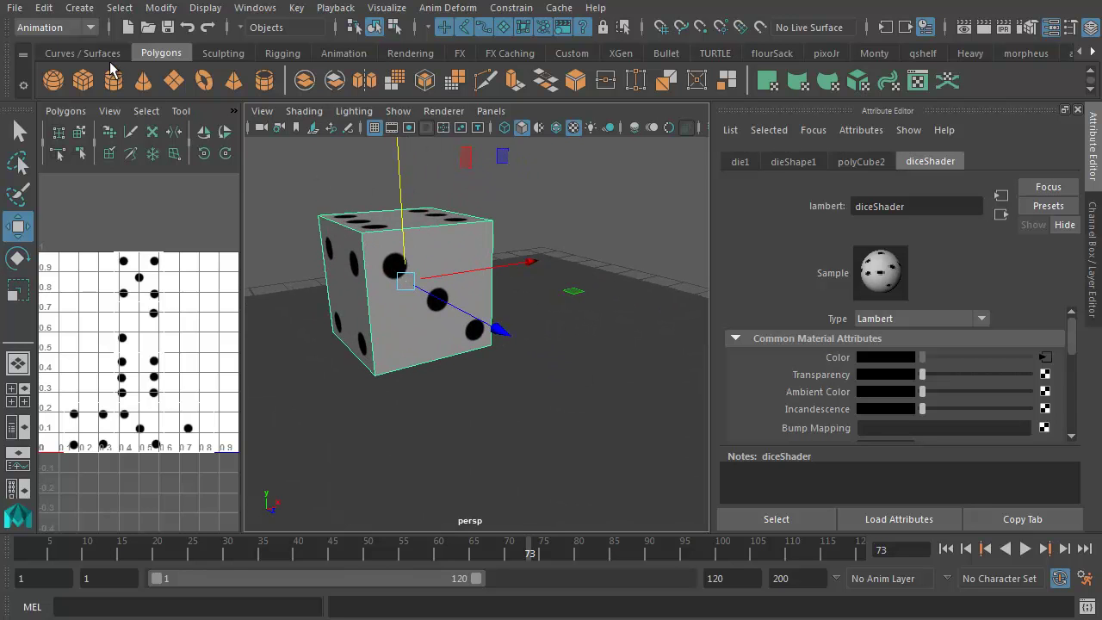
Switch to the Modeling menu set and apply a Bevel to the die
left_click(90, 28)
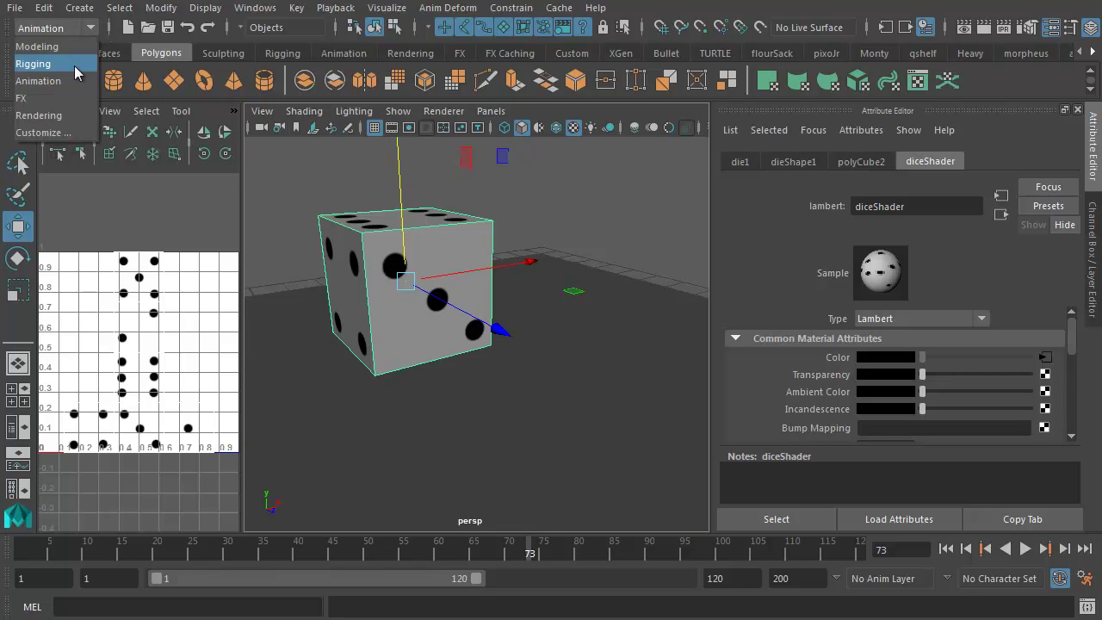
left_click(76, 47)
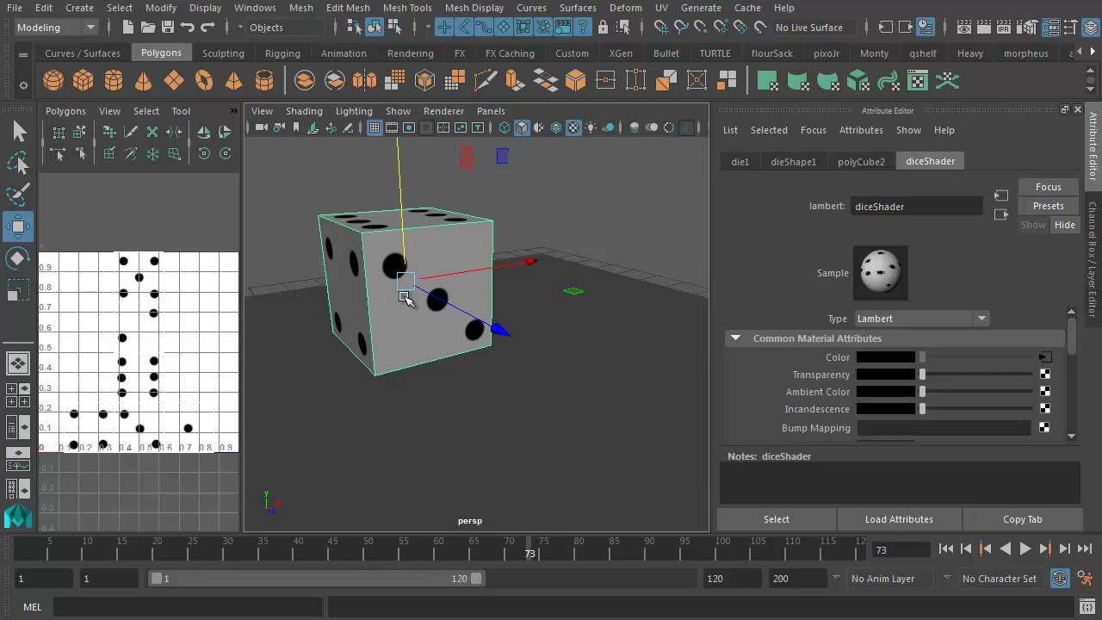
left_click(306, 10)
mouse_move(351, 10)
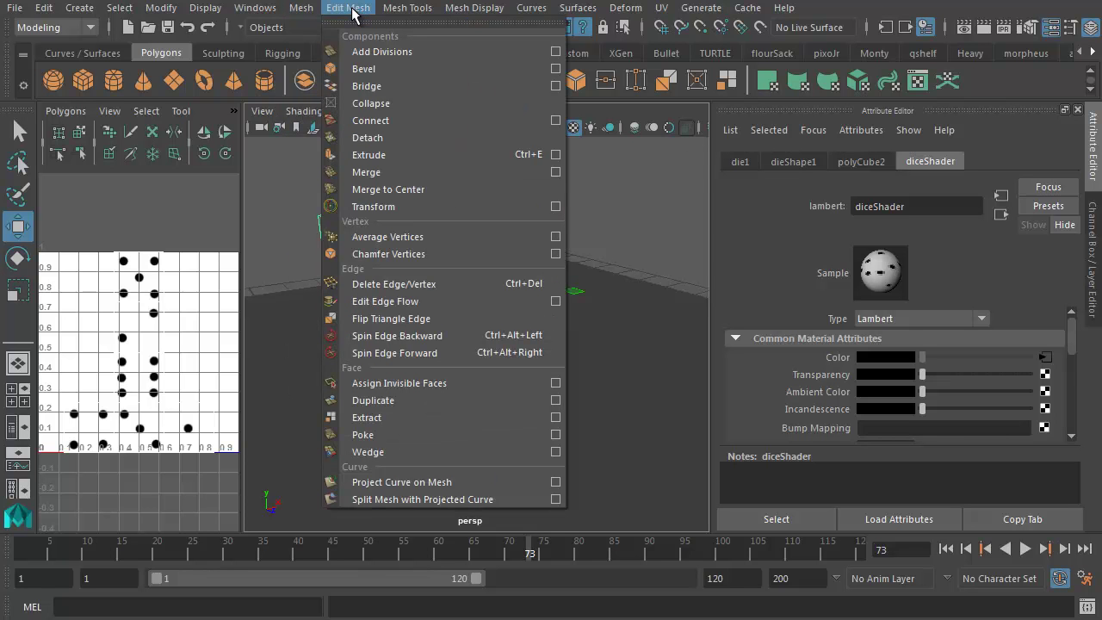
left_click(364, 74)
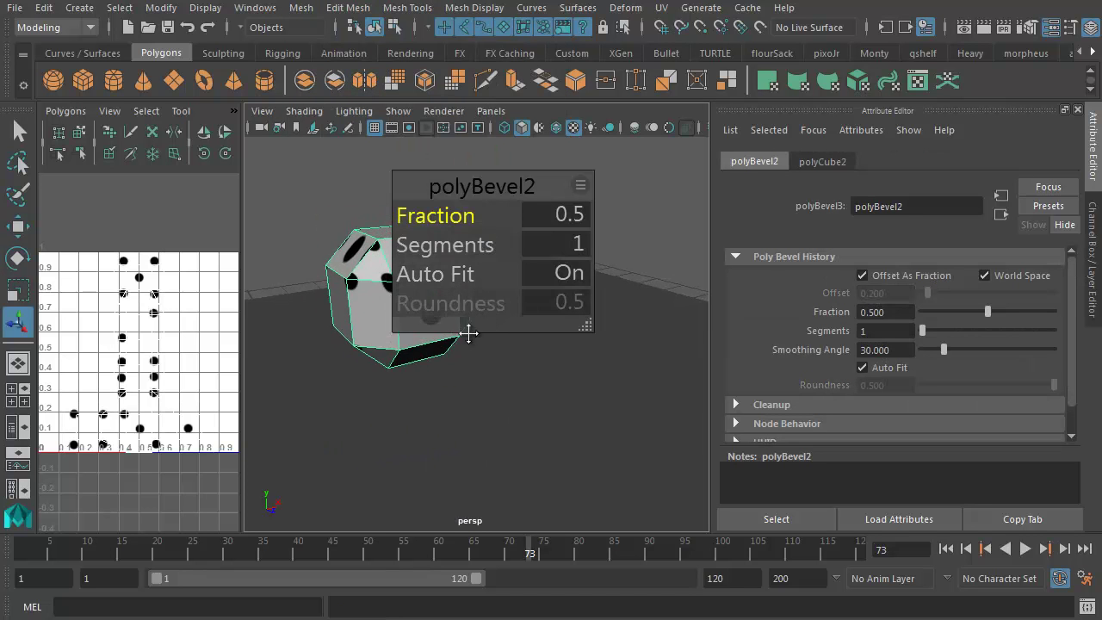
Set the die's bevel to a fraction of 0.1 with 3 segments
middle_click_drag(468, 333, 499, 385, "alt")
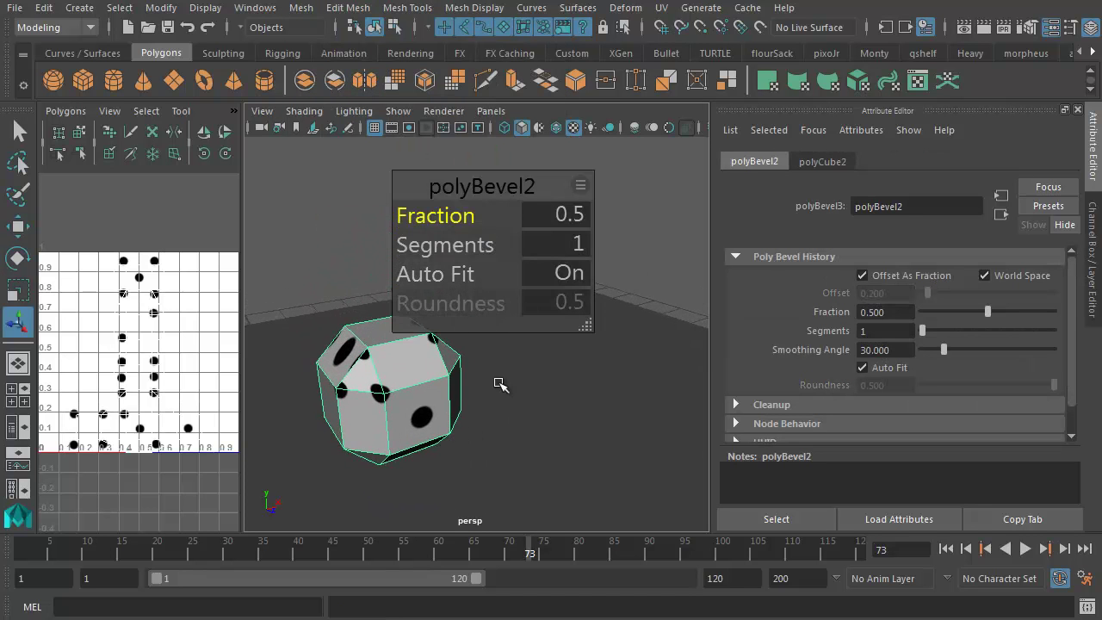
left_click(581, 214)
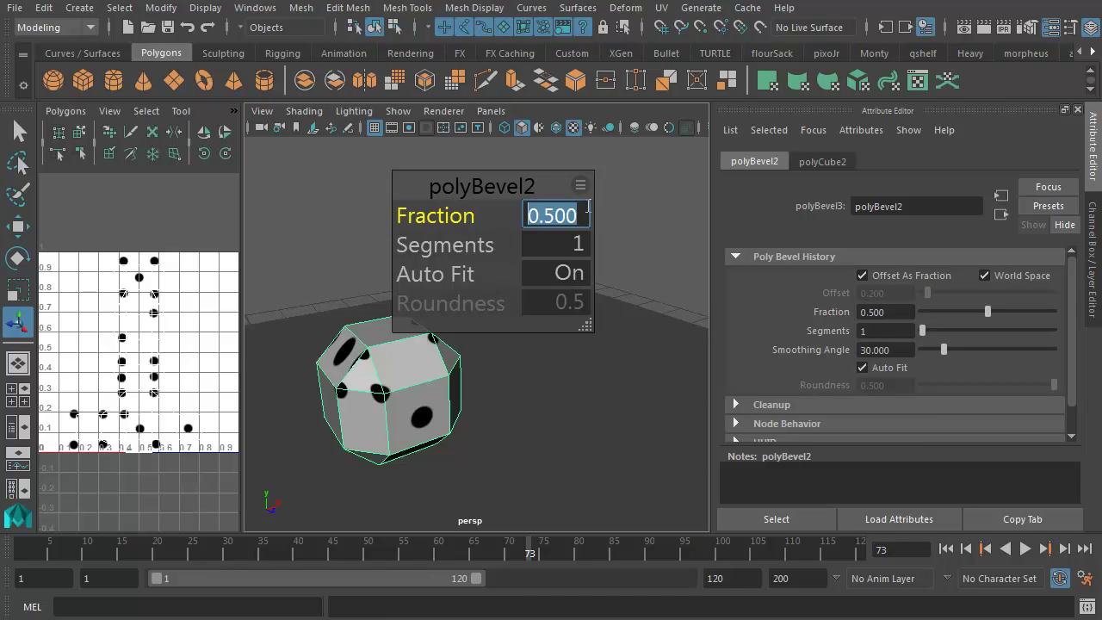
type(".1")
key("Return")
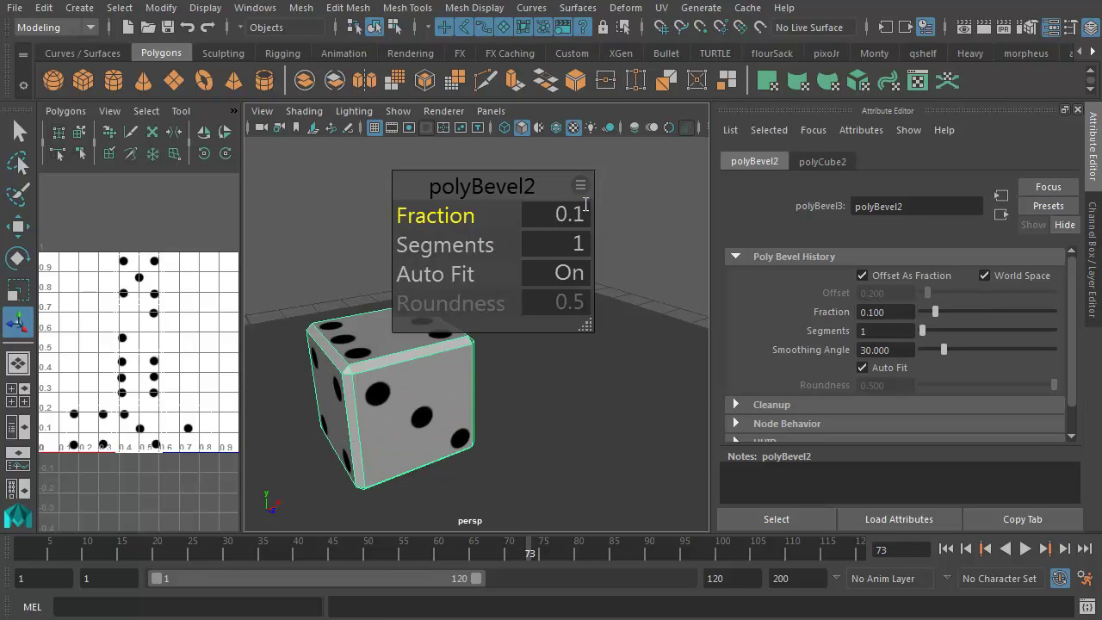
left_click(575, 245)
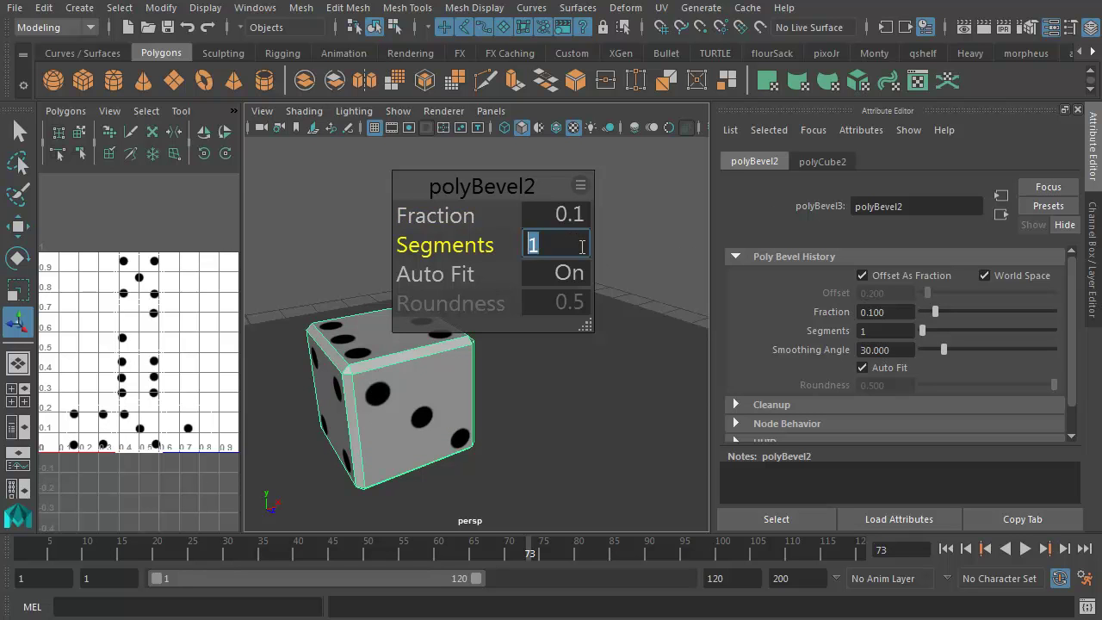
type("3")
key("Return")
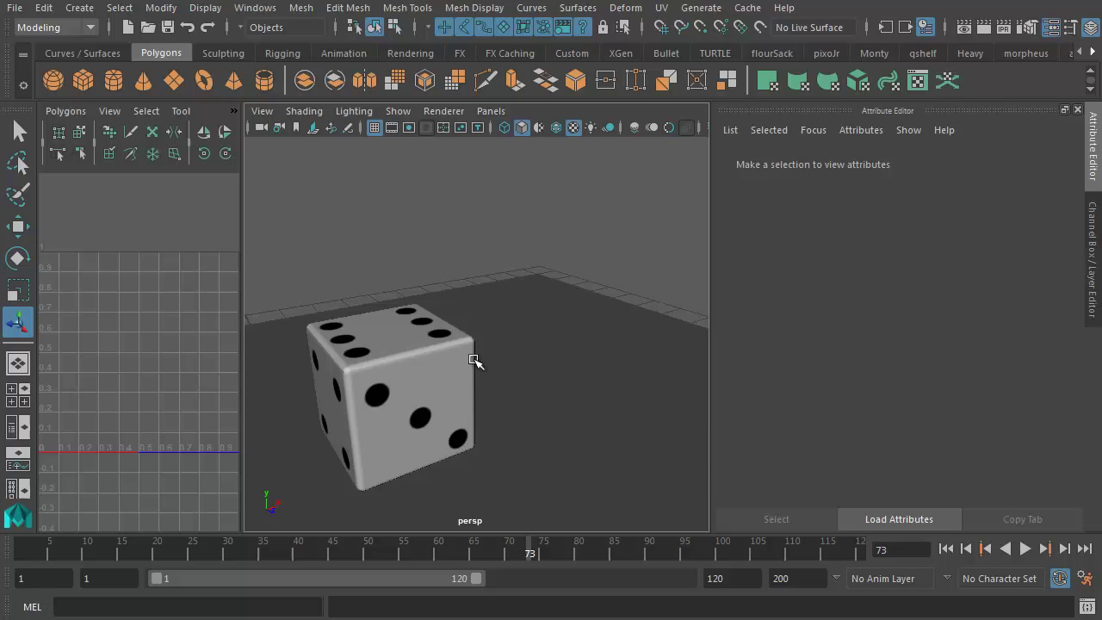
Select the bevelled die and display its transform channels in the Channel Box
left_click_drag(473, 360, 504, 346, "alt")
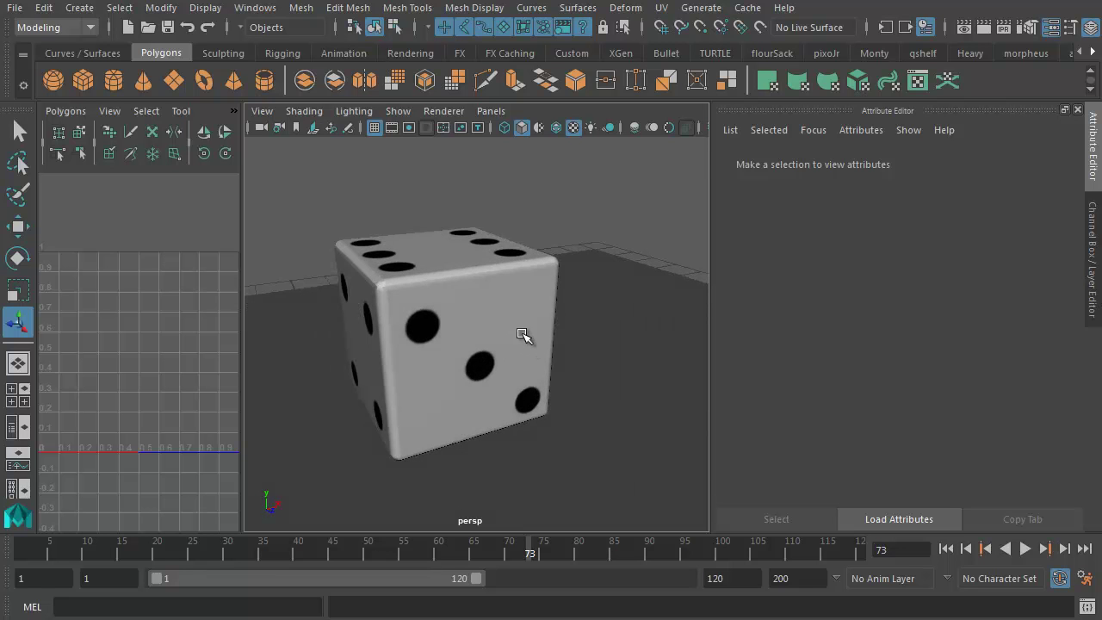
right_click_drag(522, 334, 465, 347, "alt")
left_click(465, 347)
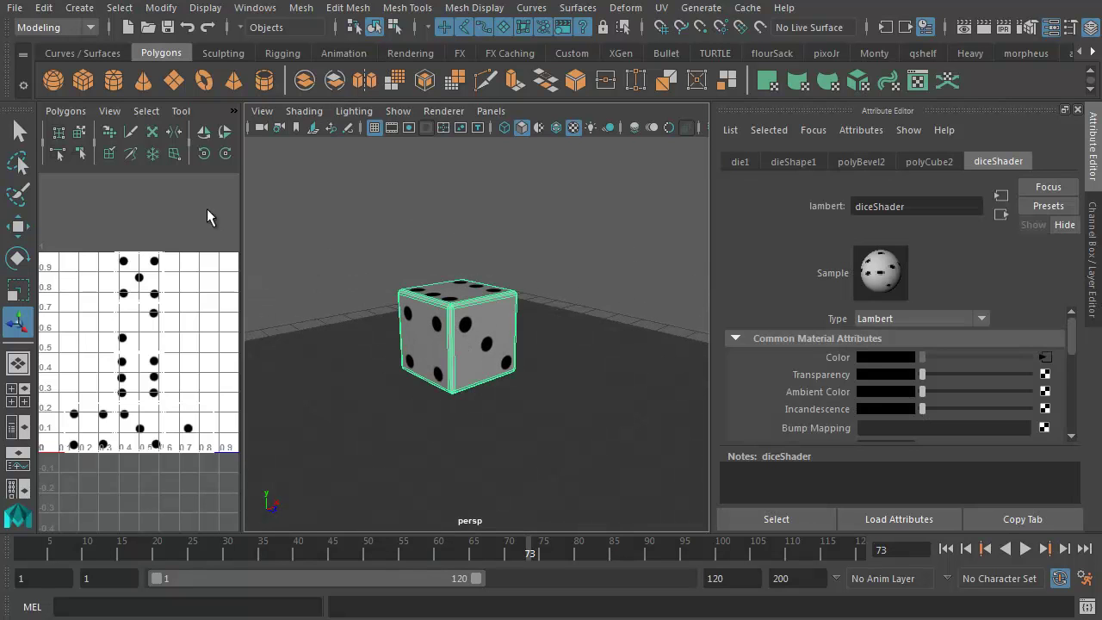
left_click_drag(495, 355, 467, 360, "alt")
right_click_drag(467, 361, 433, 374, "alt")
left_click_drag(433, 373, 465, 303, "alt")
left_click(1093, 243)
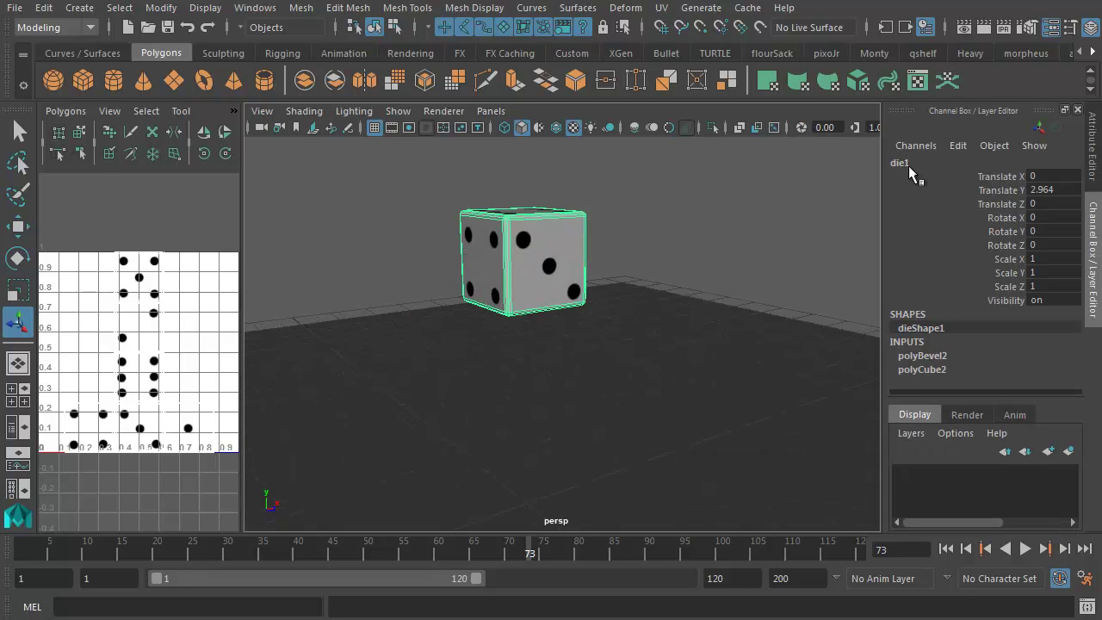
Duplicate the die and move the copy about 2.2 units along the X axis
middle_click_drag(555, 317, 519, 337, "alt")
right_click_drag(519, 338, 477, 317, "alt")
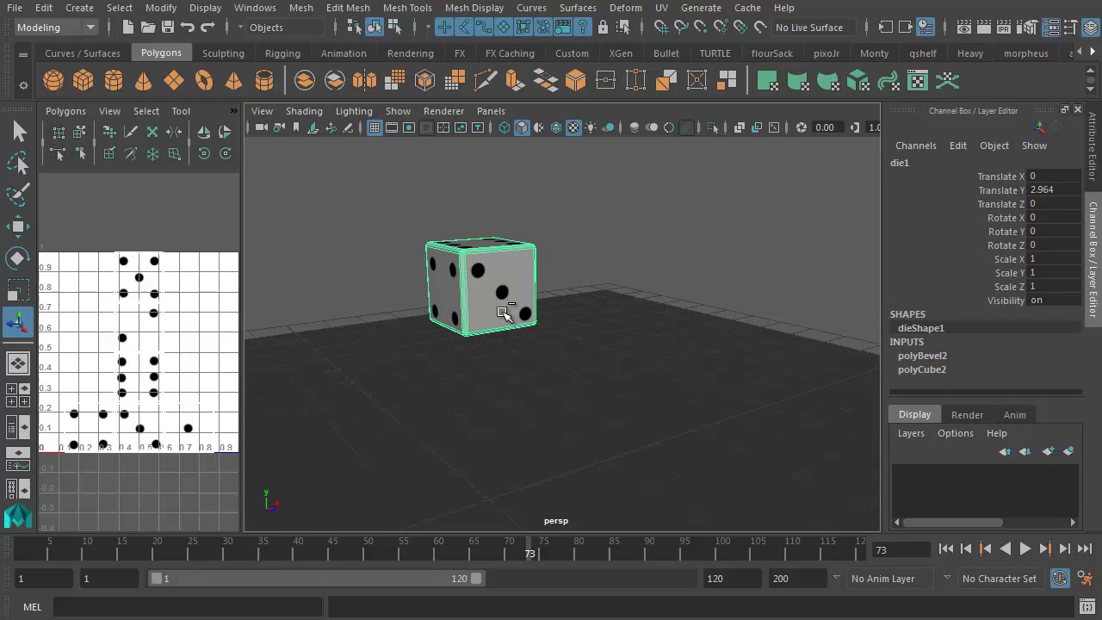
key("ctrl+d")
key("w")
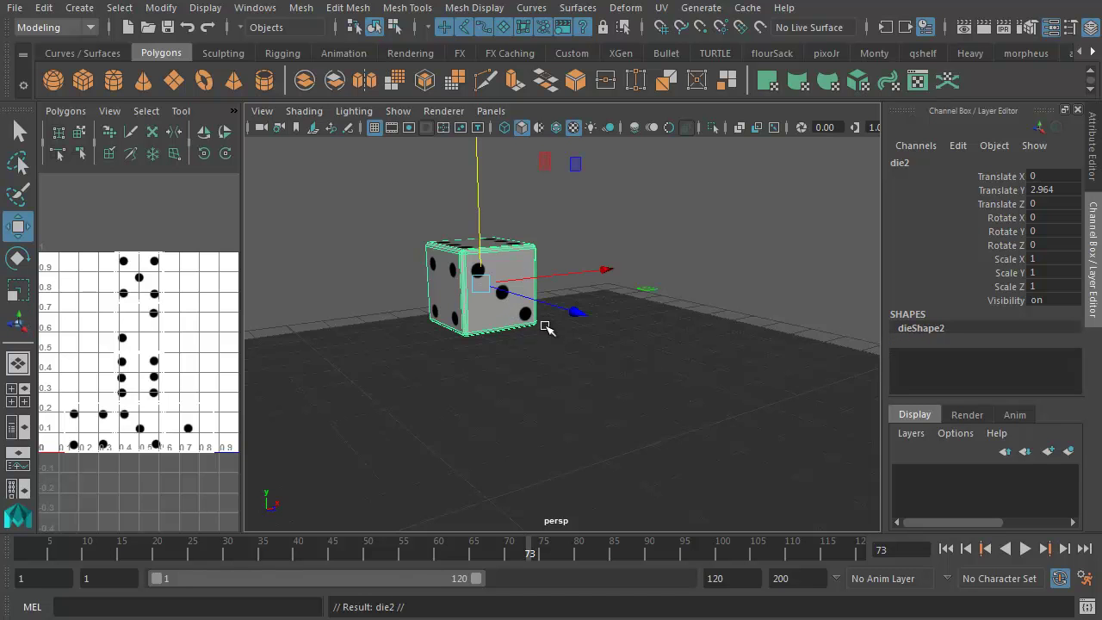
left_click_drag(543, 330, 505, 327, "alt")
left_click_drag(668, 257, 632, 322)
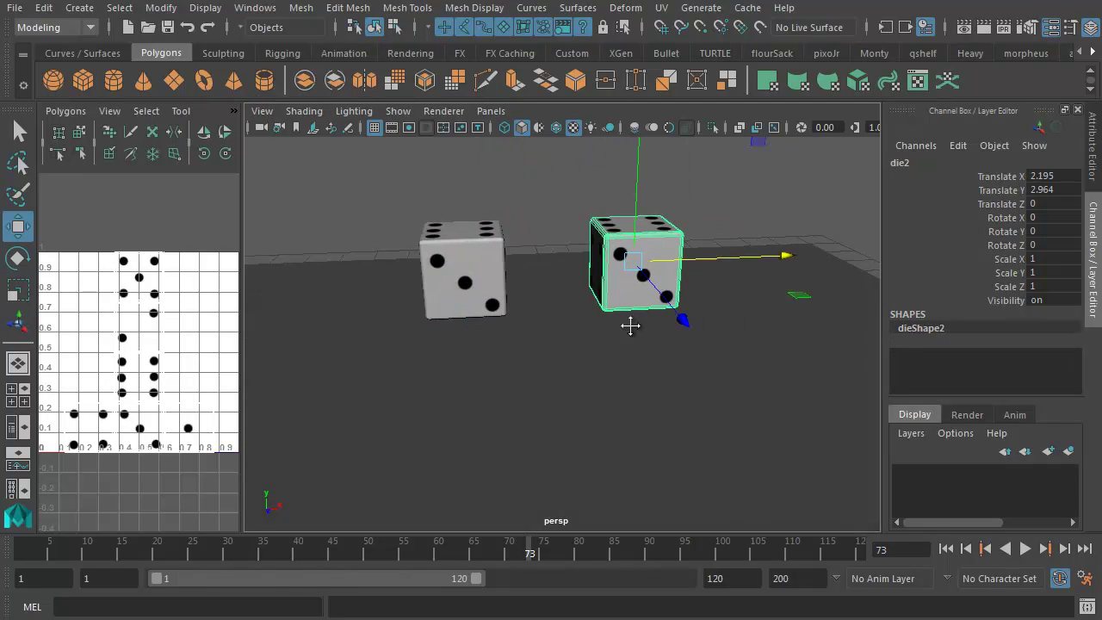
right_click_drag(632, 322, 716, 352, "alt")
Select both dice and raise them above the ground plane to a Translate Y of about 4.2
left_click(448, 304)
left_click(643, 296)
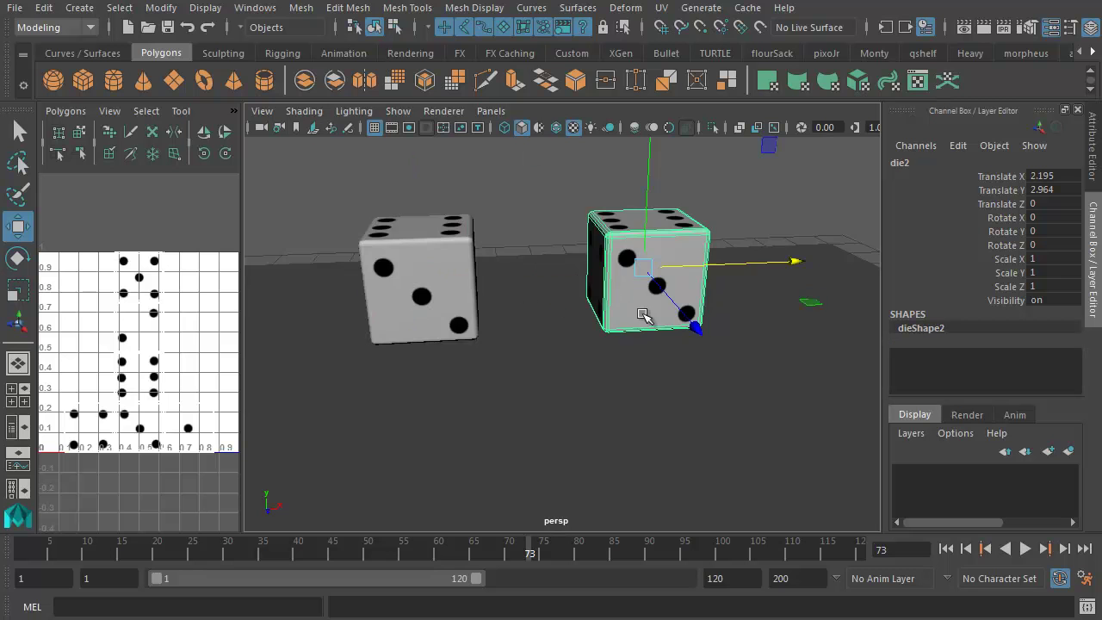
left_click_drag(645, 312, 645, 374, "alt")
right_click_drag(645, 374, 485, 365, "alt")
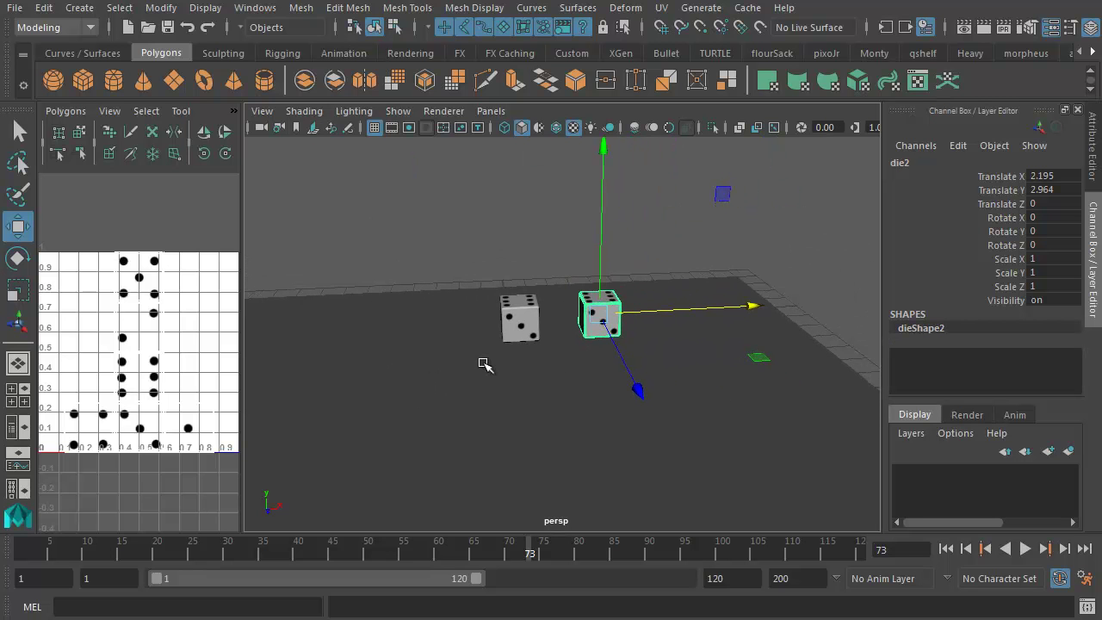
left_click(520, 312)
middle_click_drag(564, 325, 553, 380, "alt")
right_click_drag(554, 380, 482, 383, "alt")
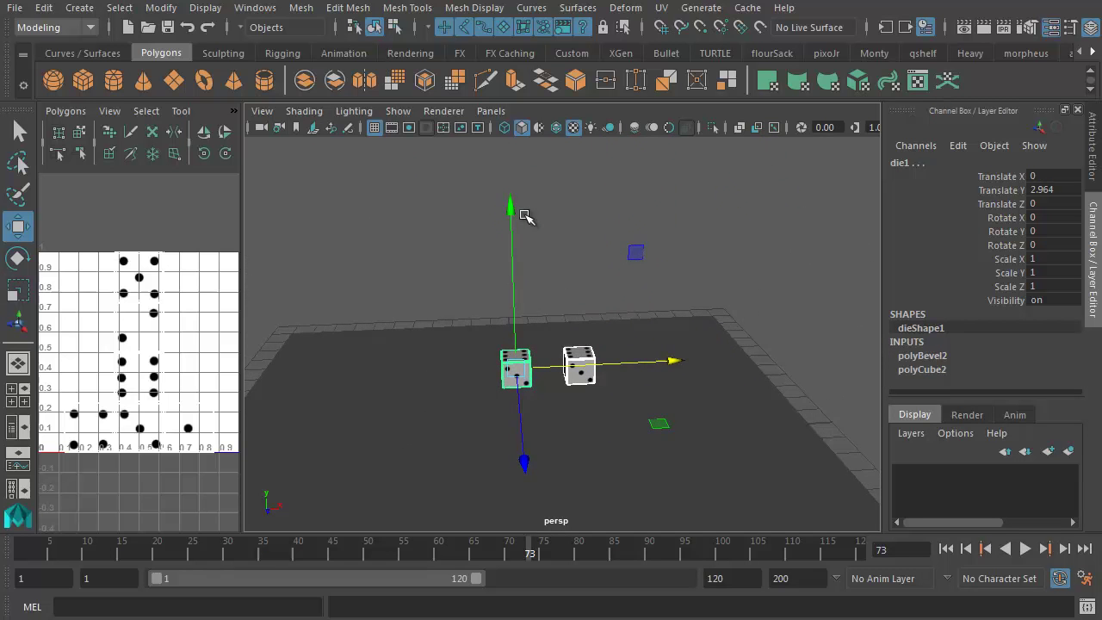
left_click_drag(513, 213, 507, 175)
right_click_drag(499, 297, 371, 319, "alt")
left_click_drag(507, 409, 522, 337, "alt")
middle_click_drag(509, 371, 475, 345, "alt")
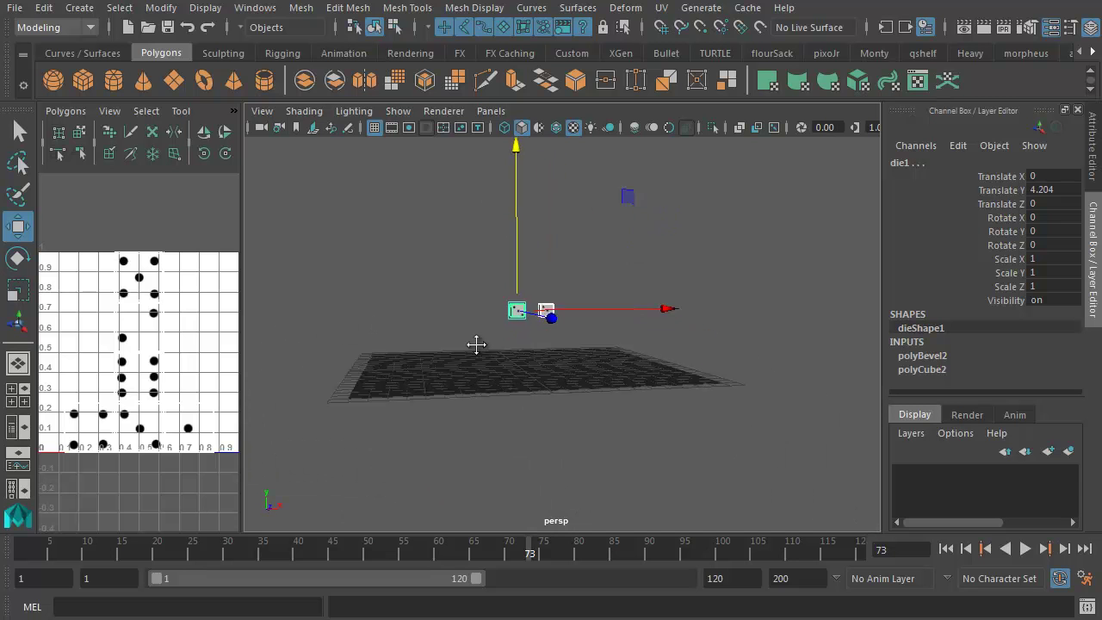
Move both dice together along the X axis until the original die's Translate X is about -0.63
right_click_drag(542, 370, 674, 389, "alt")
left_click_drag(573, 350, 543, 371, "alt")
left_click_drag(648, 293, 623, 291)
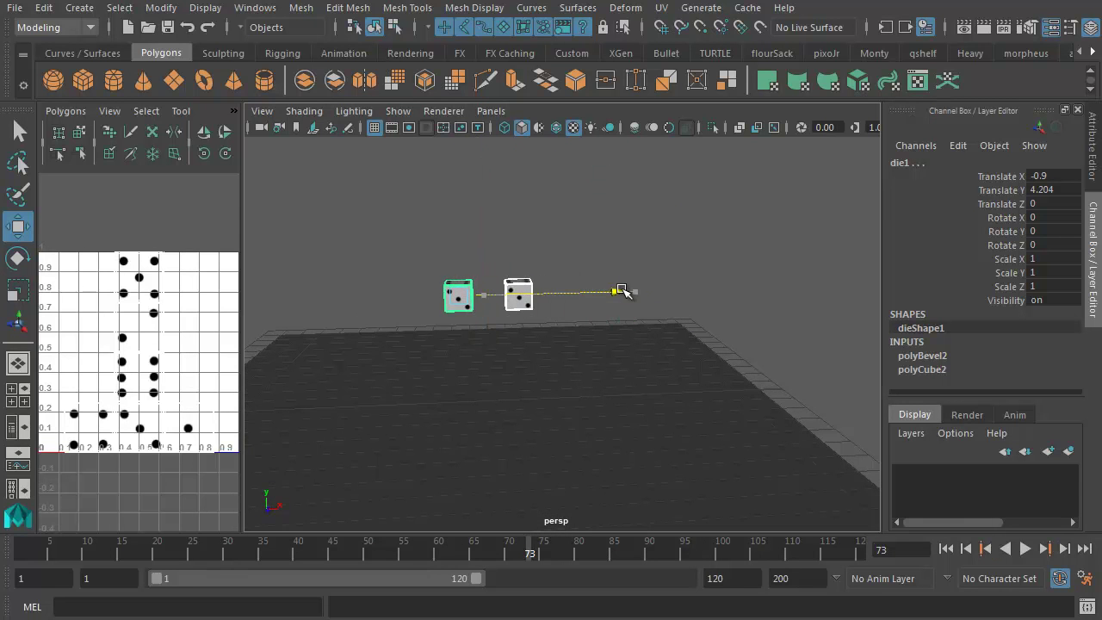
middle_click_drag(503, 345, 524, 355, "alt")
right_click_drag(527, 360, 647, 385, "alt")
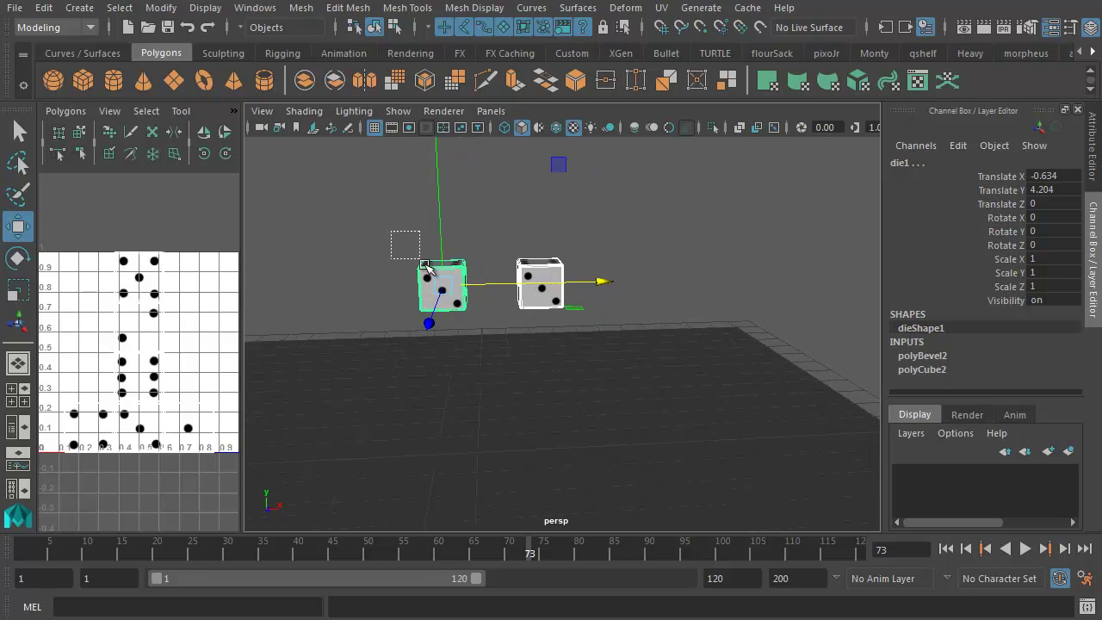
Tilt only the original die to about -11° on Rotate X and about 29.5° on Rotate Z
key("e")
left_click_drag(548, 177, 472, 136)
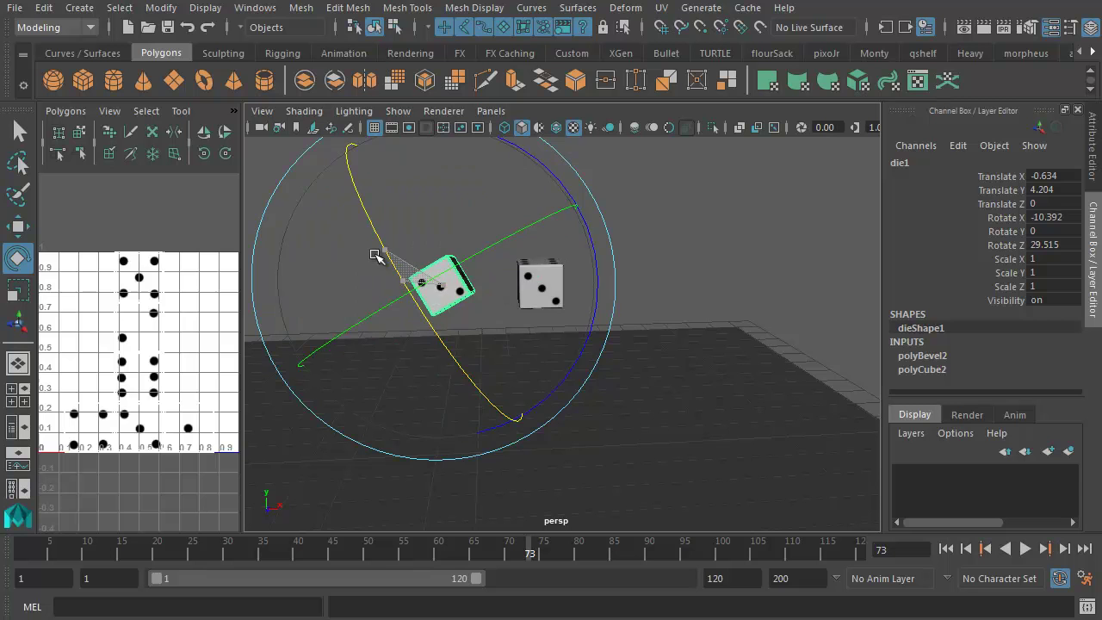
left_click(657, 241)
Rotate the duplicated die to about 10.7° on X, 2.9° on Y and -15° on Z
left_click(540, 277)
left_click_drag(556, 239, 558, 265)
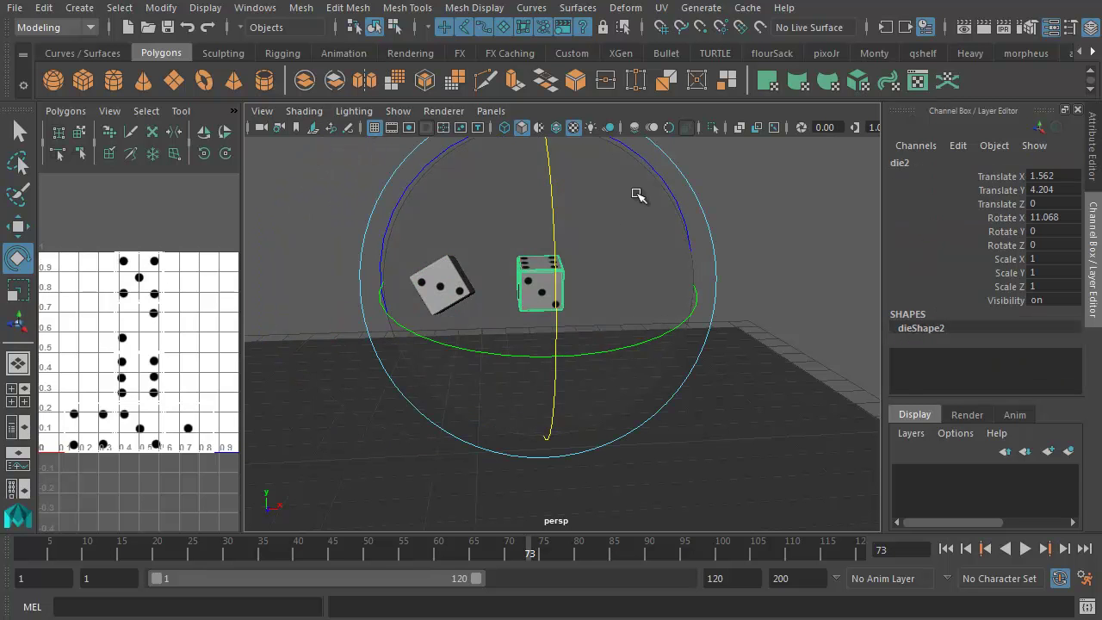
left_click_drag(662, 167, 671, 215)
middle_click_drag(660, 248, 683, 252, "alt")
right_click_drag(684, 251, 482, 350, "alt")
left_click_drag(481, 351, 600, 356, "alt")
middle_click_drag(583, 399, 597, 382, "alt")
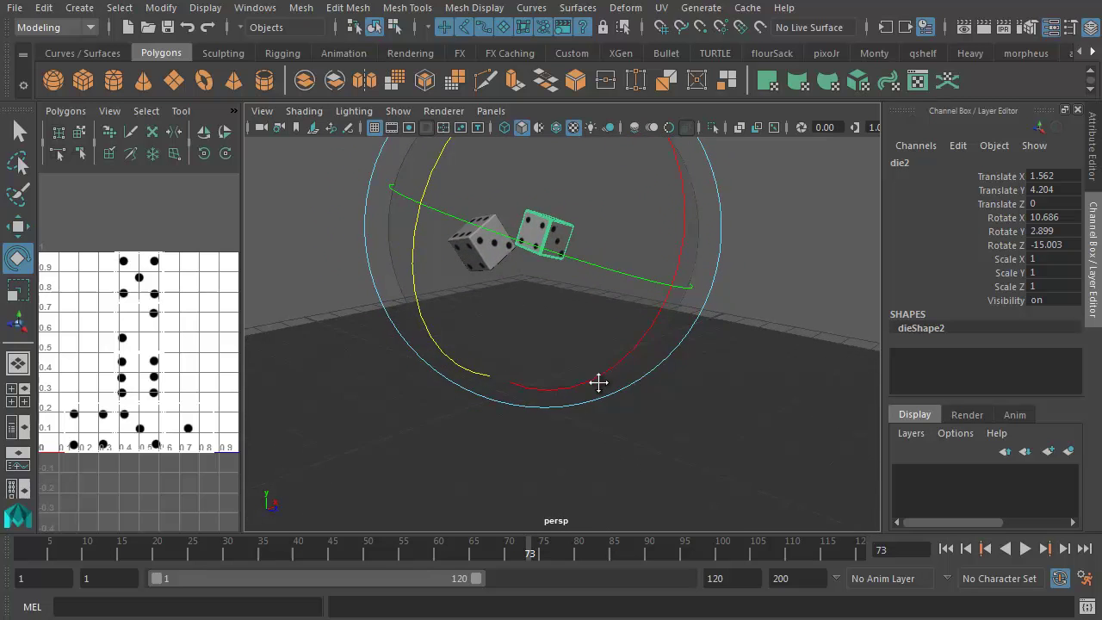
Return to frame 1 and set the animation end frame to 100
right_click_drag(596, 383, 453, 384, "alt")
middle_click_drag(524, 350, 514, 342, "alt")
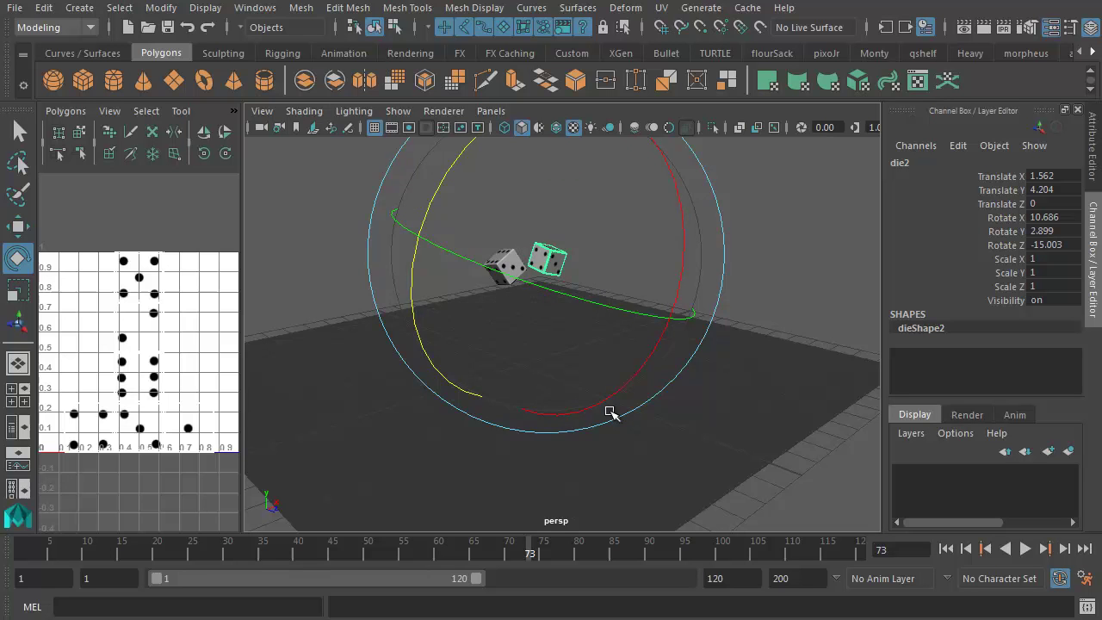
middle_click_drag(610, 411, 603, 394, "alt")
right_click_drag(603, 393, 617, 408, "alt")
left_click(19, 554)
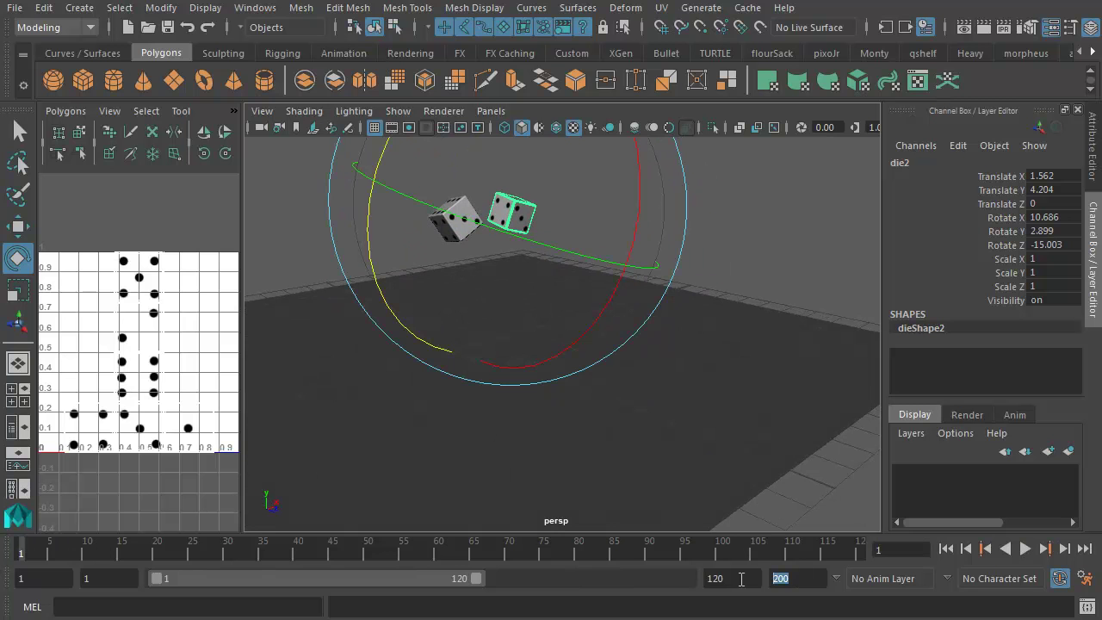
type("100")
key("Return")
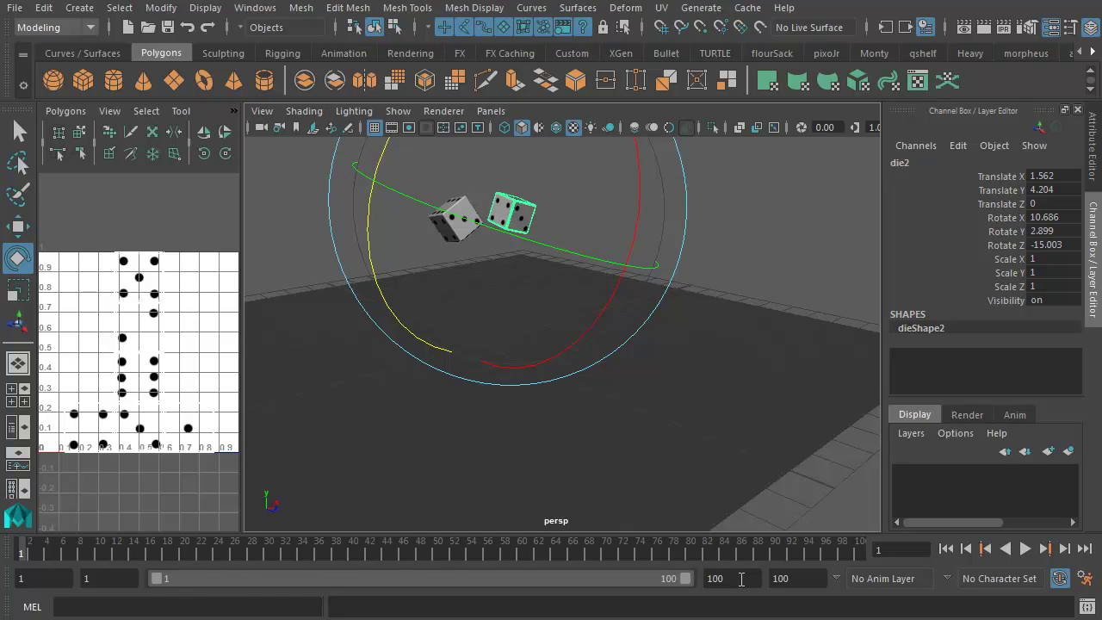
Select the original die and shrink the rotate manipulator to about the die's size
left_click_drag(747, 317, 668, 366, "alt")
right_click_drag(667, 366, 556, 384, "alt")
middle_click_drag(556, 384, 559, 364, "alt")
right_click_drag(559, 363, 587, 373, "alt")
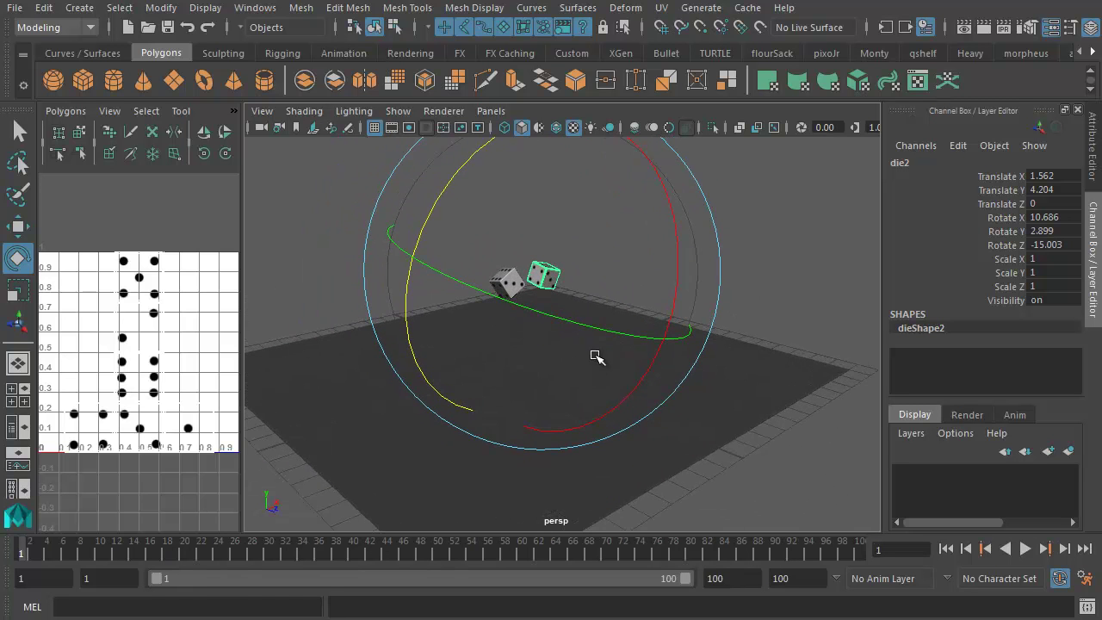
left_click_drag(588, 353, 634, 377, "alt")
right_click_drag(635, 377, 659, 373, "alt")
left_click(739, 257)
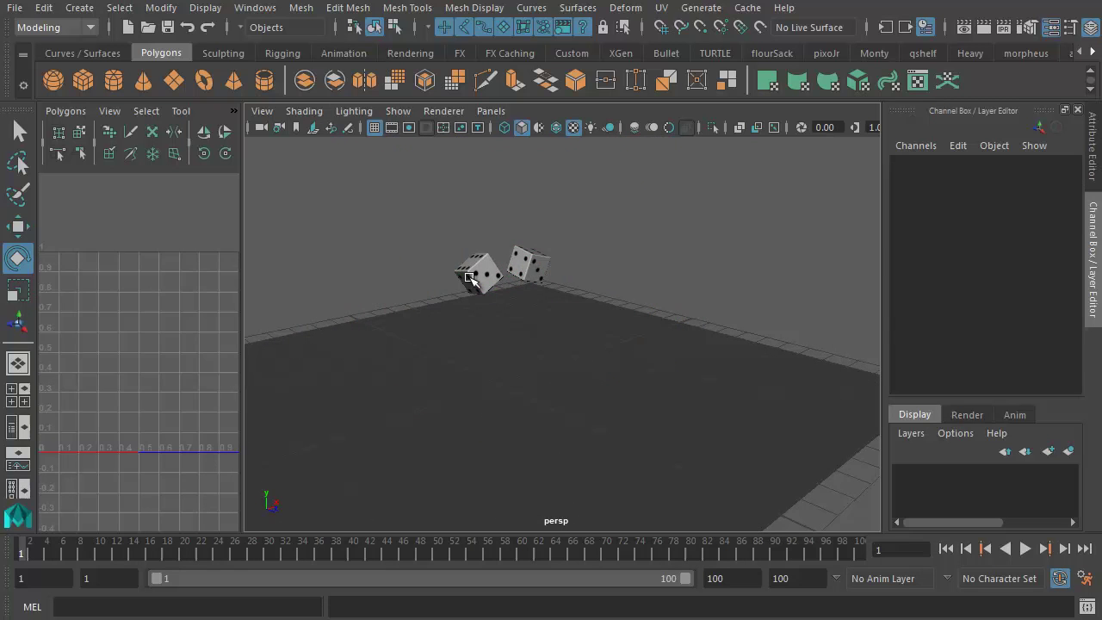
left_click(470, 278)
right_click_drag(490, 275, 700, 371, "alt")
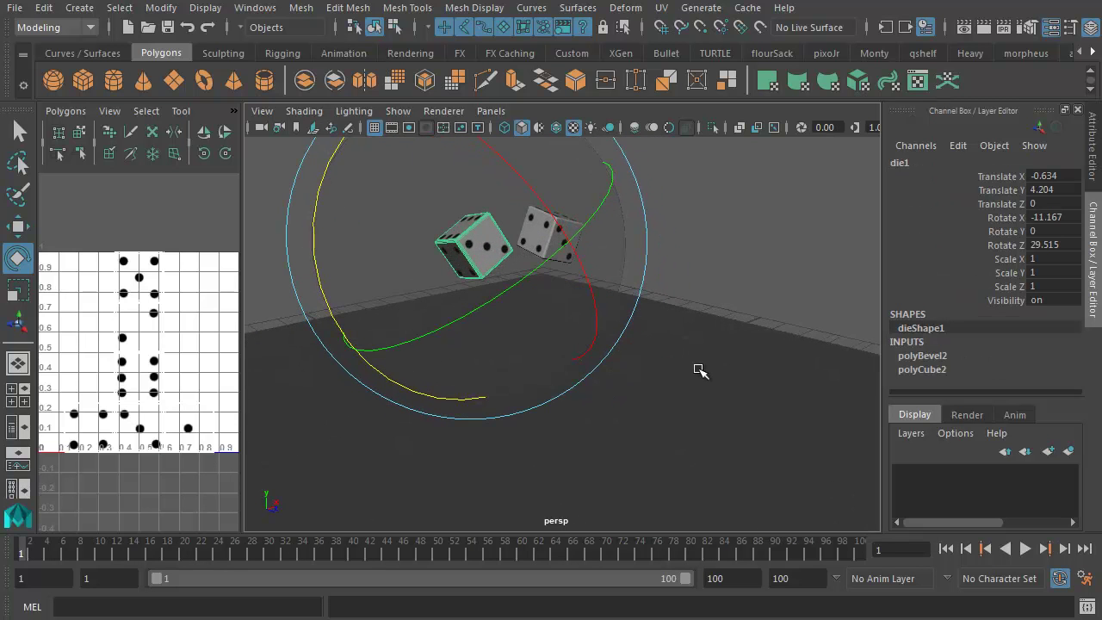
key("minus")
key("minus")
key("minus")
key("minus")
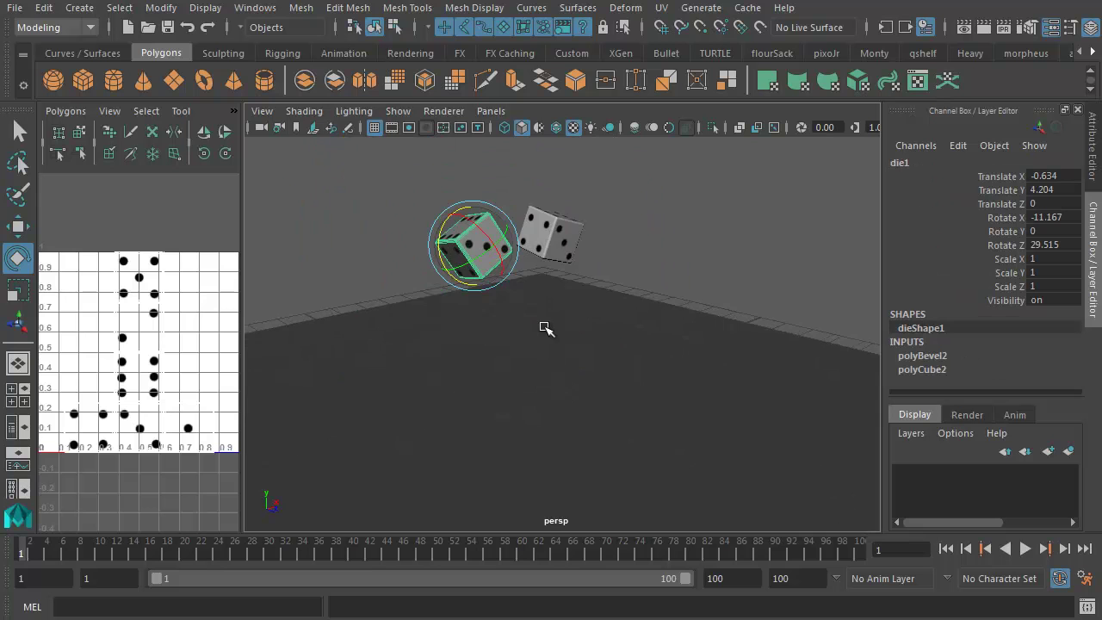
right_click_drag(545, 328, 645, 353, "alt")
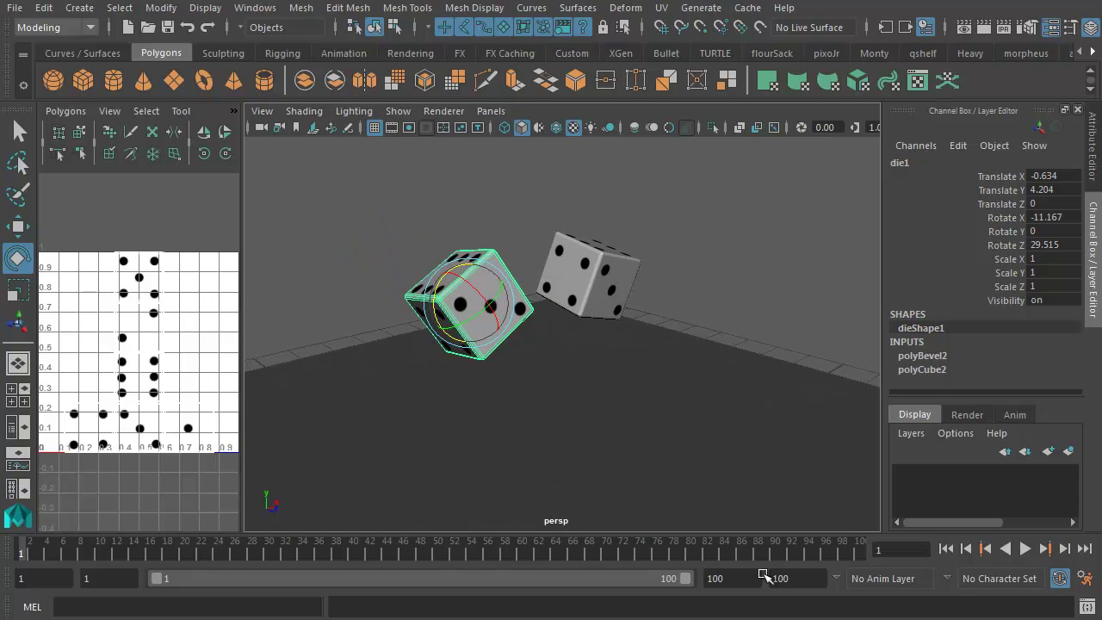
Switch to the FX menu set and turn both dice into active rigid bodies
left_click(583, 303)
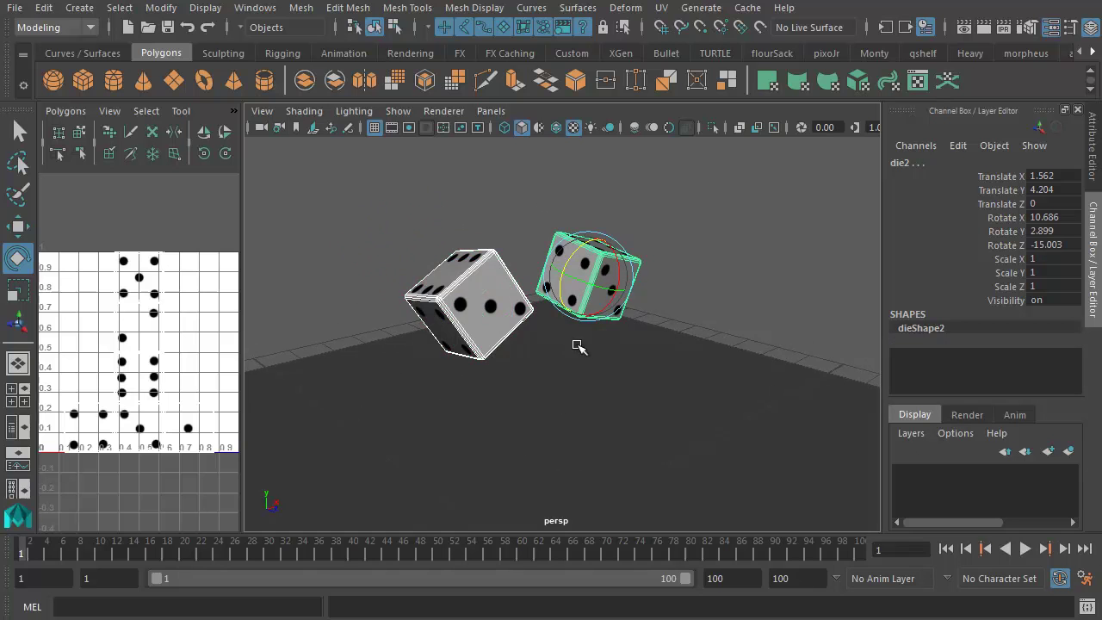
left_click_drag(585, 332, 510, 390, "alt")
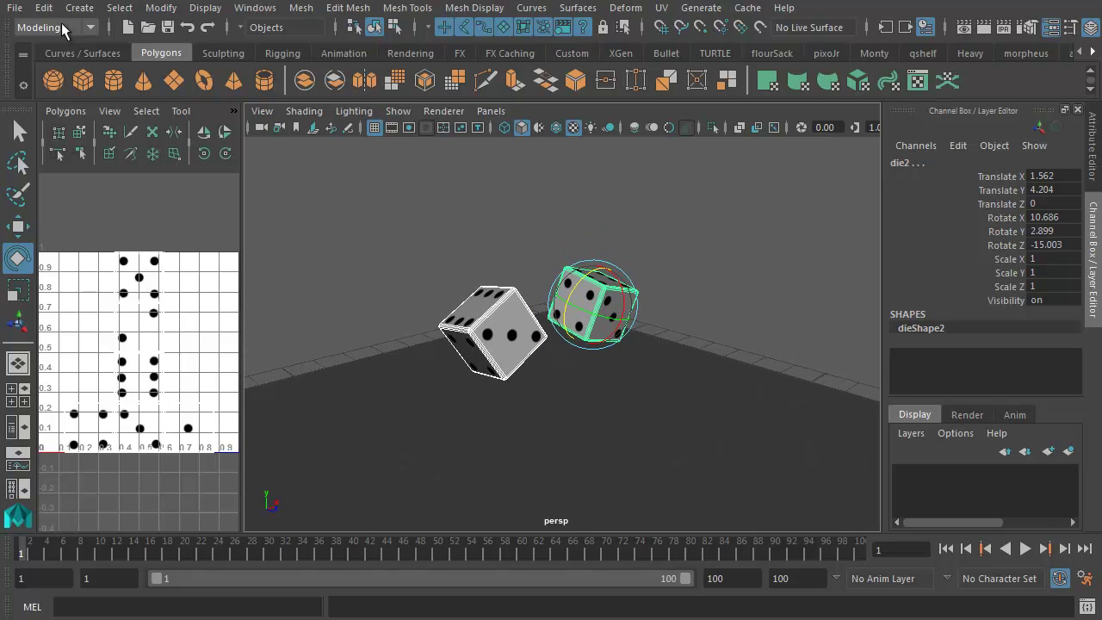
left_click(91, 28)
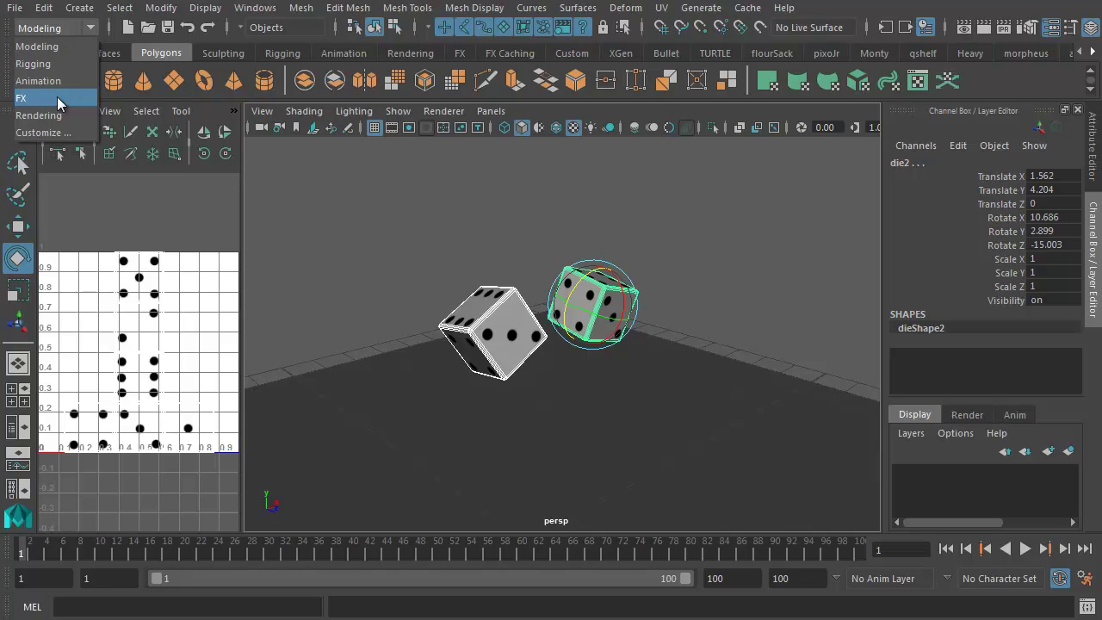
left_click(56, 98)
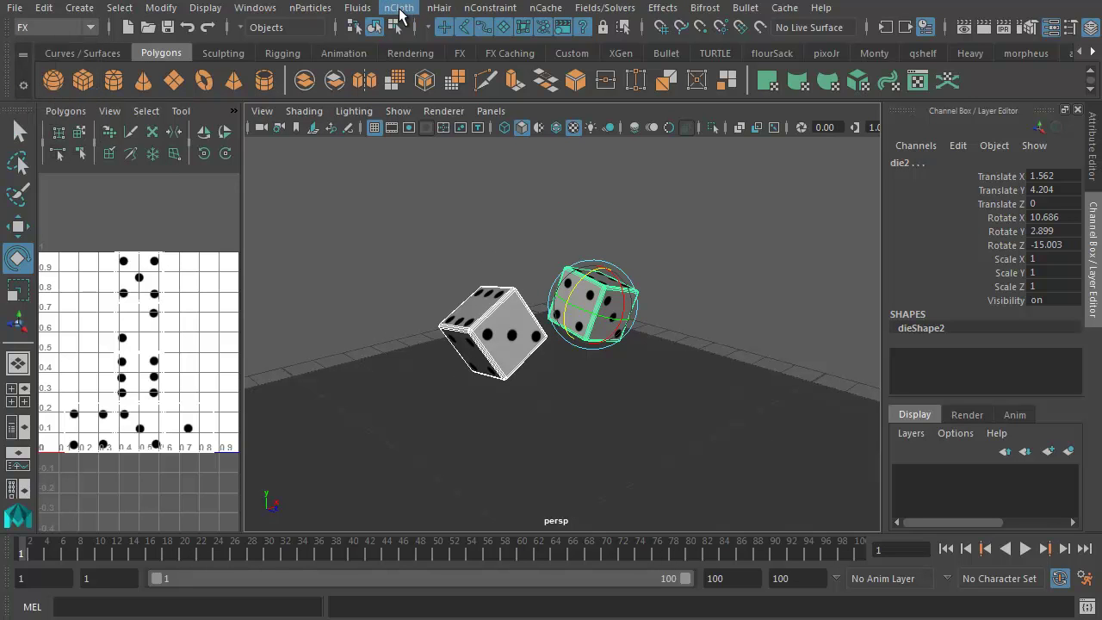
left_click(601, 10)
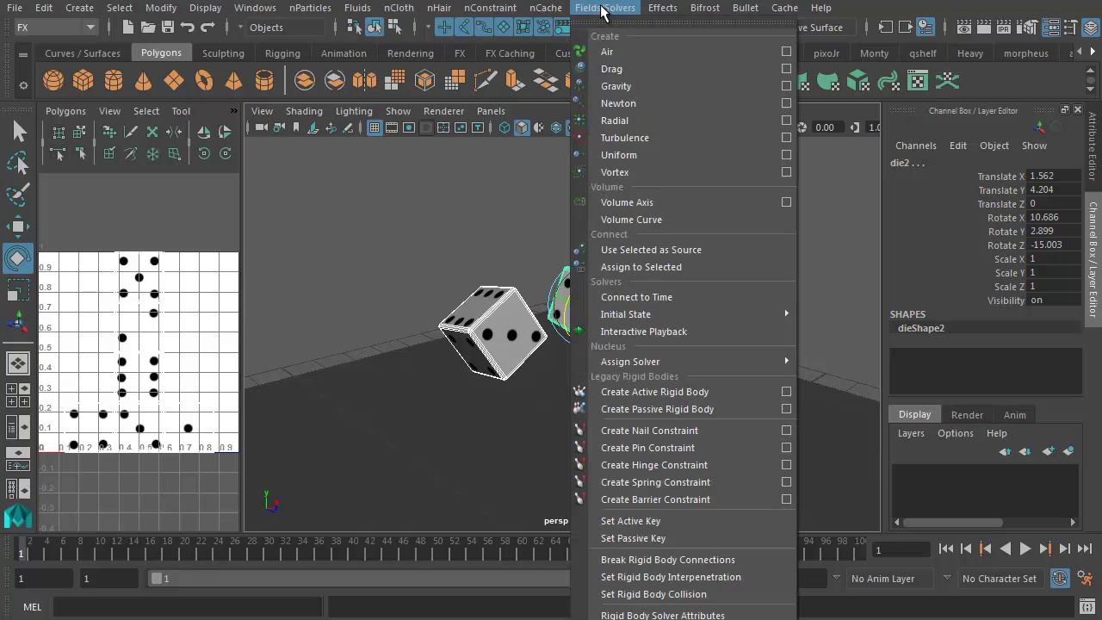
left_click(672, 394)
Play the simulation to check how the active rigid-body dice behave without a field, and return to frame 1
middle_click_drag(731, 423, 740, 364, "alt")
right_click_drag(740, 364, 490, 350, "alt")
left_click(1025, 549)
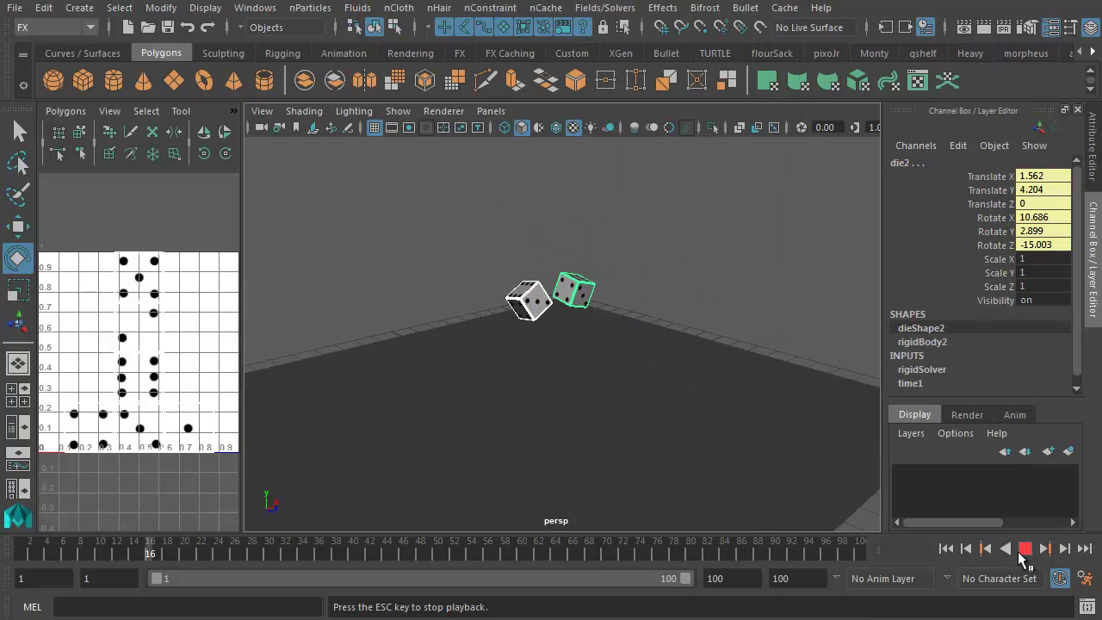
left_click(1024, 549)
left_click(21, 549)
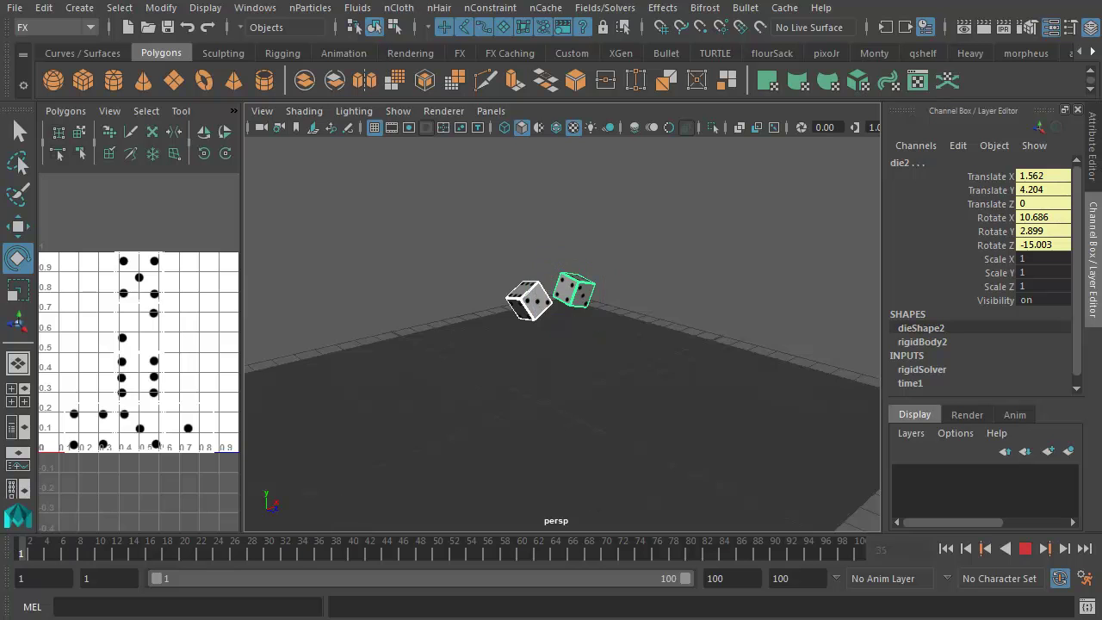
Apply a gravity field to the two selected dice
middle_click_drag(509, 396, 476, 370, "alt")
right_click_drag(476, 370, 599, 398, "alt")
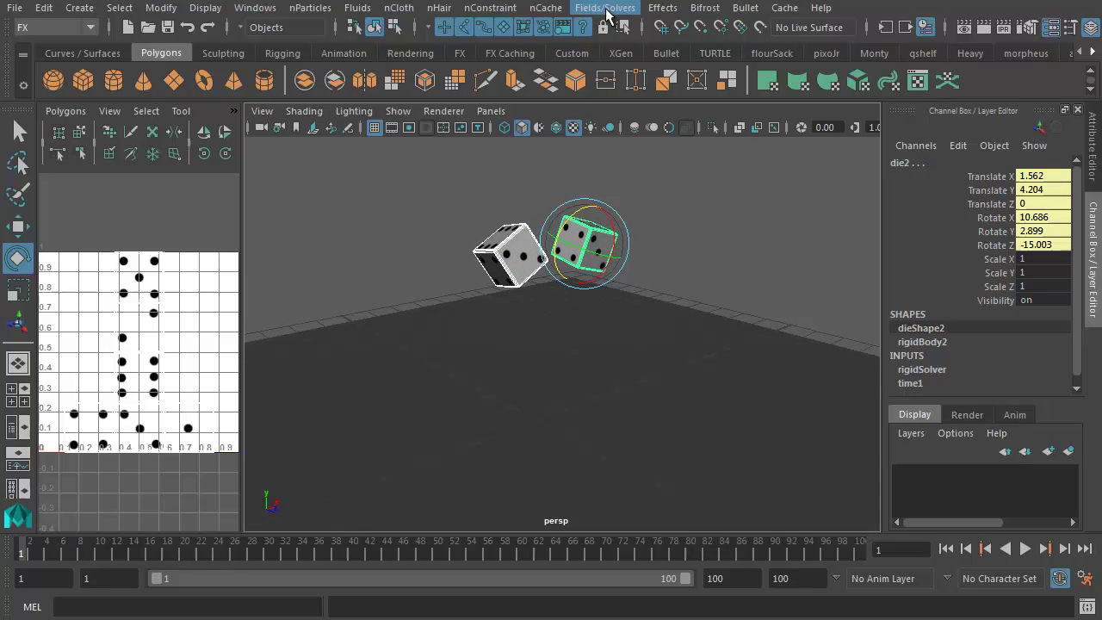
left_click(605, 9)
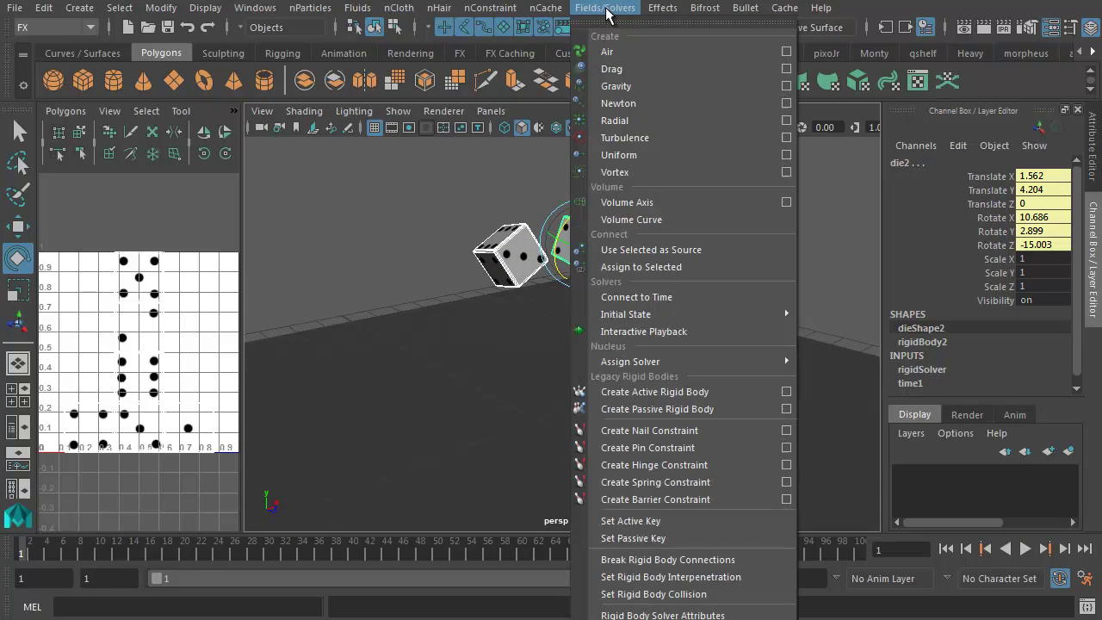
left_click(616, 86)
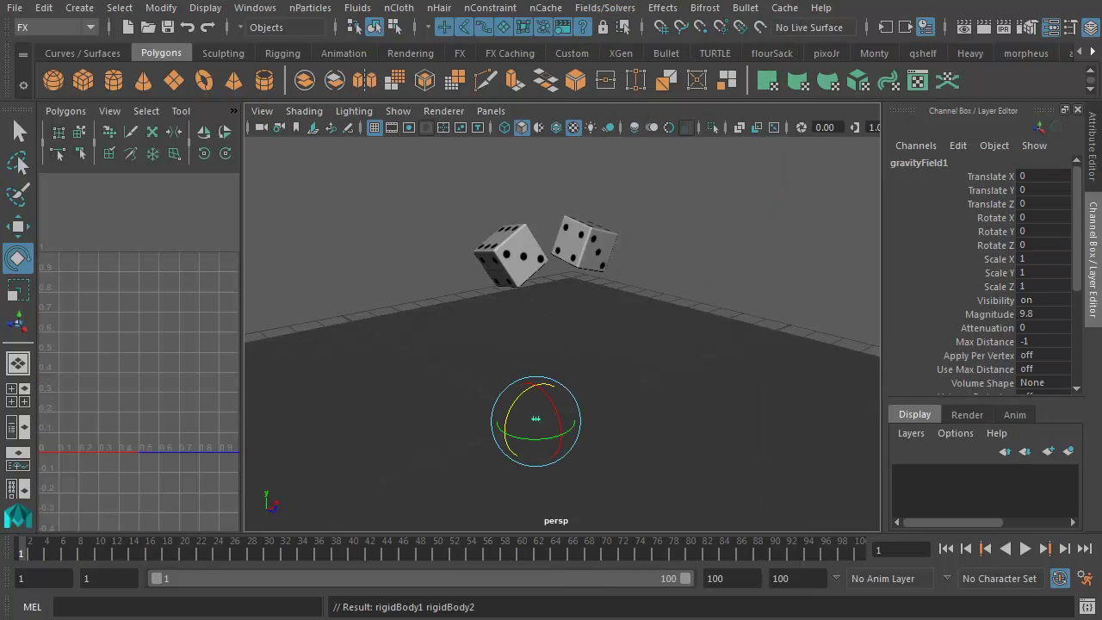
Play the simulation twice to check how the dice fall under gravity, and rewind to frame 1
left_click(1025, 549)
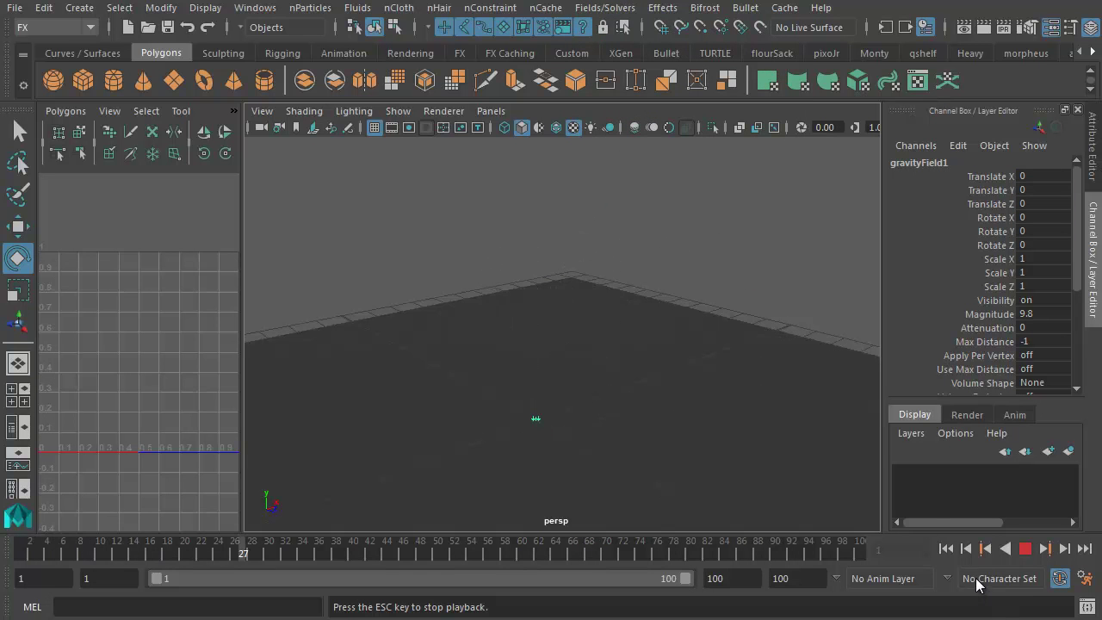
key("Escape")
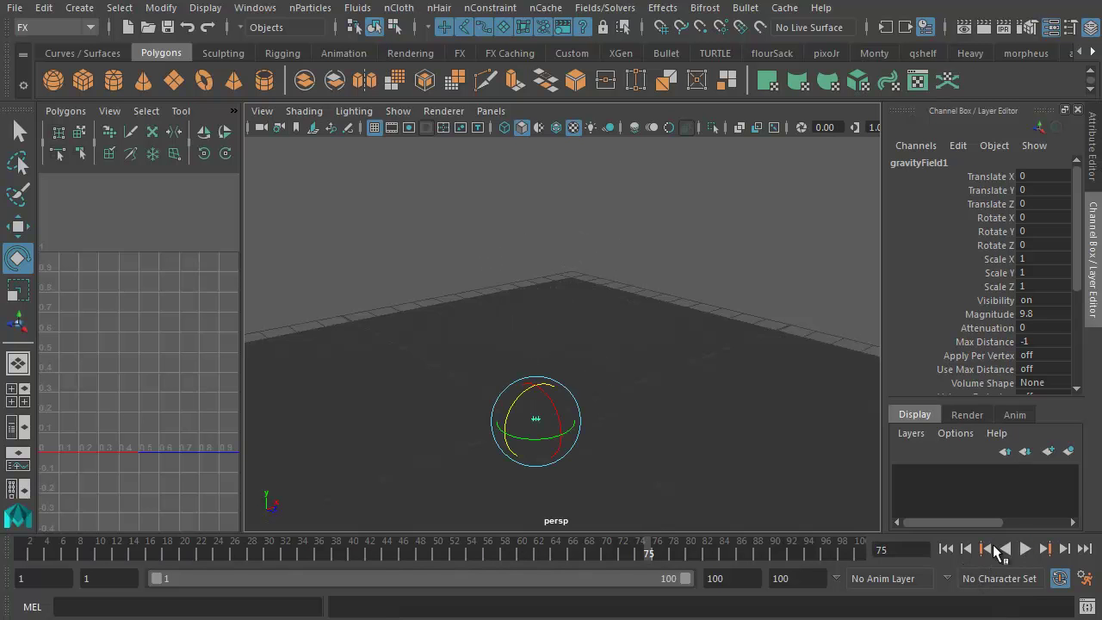
left_click(948, 548)
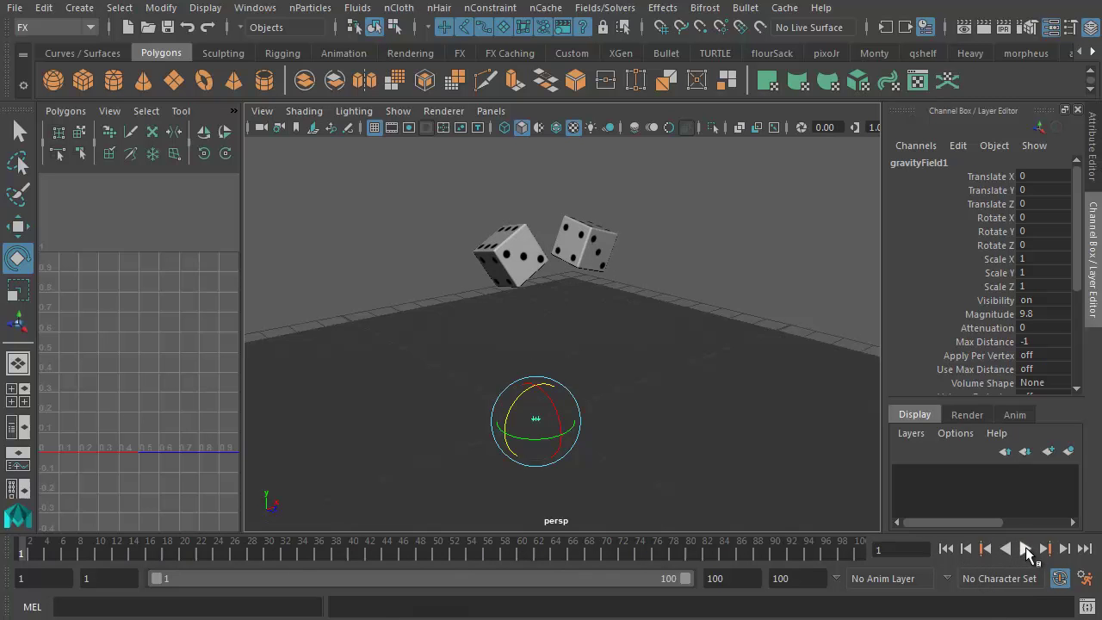
left_click(1024, 548)
left_click(1025, 549)
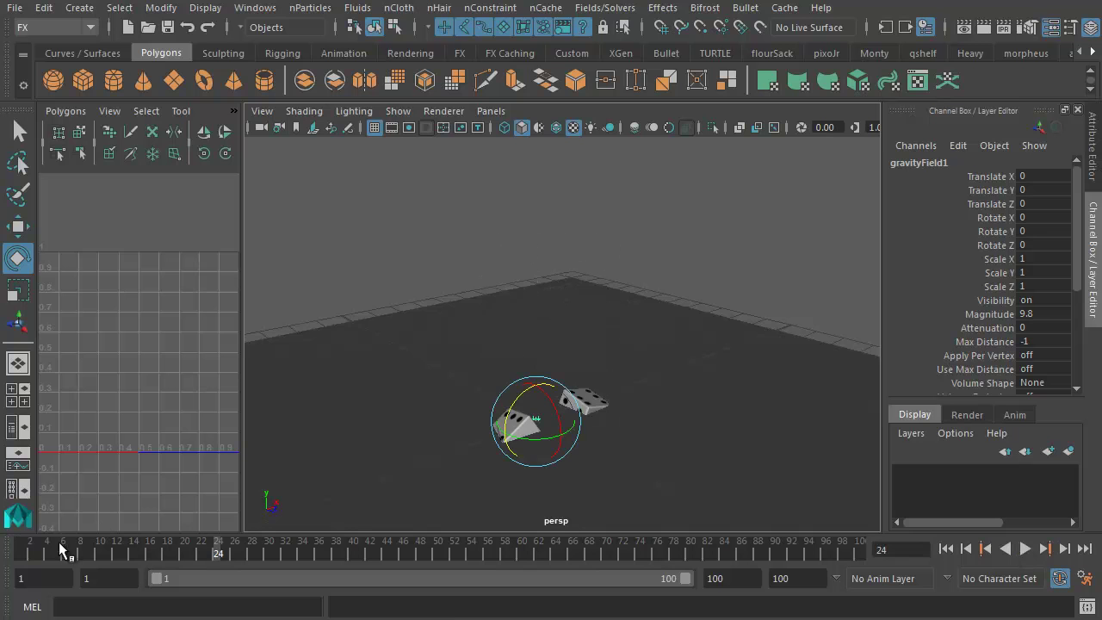
left_click(21, 547)
Select the ground plane and make it a passive rigid body
middle_click_drag(544, 434, 528, 401, "alt")
scroll(532, 400, "down", 3)
left_click(638, 405)
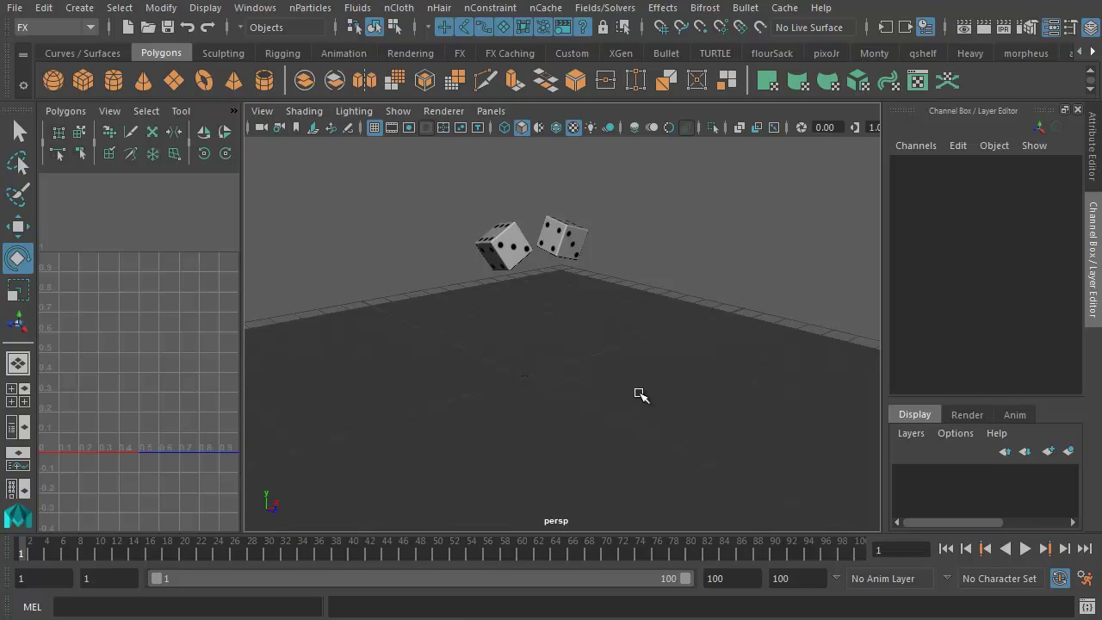
left_click(698, 338)
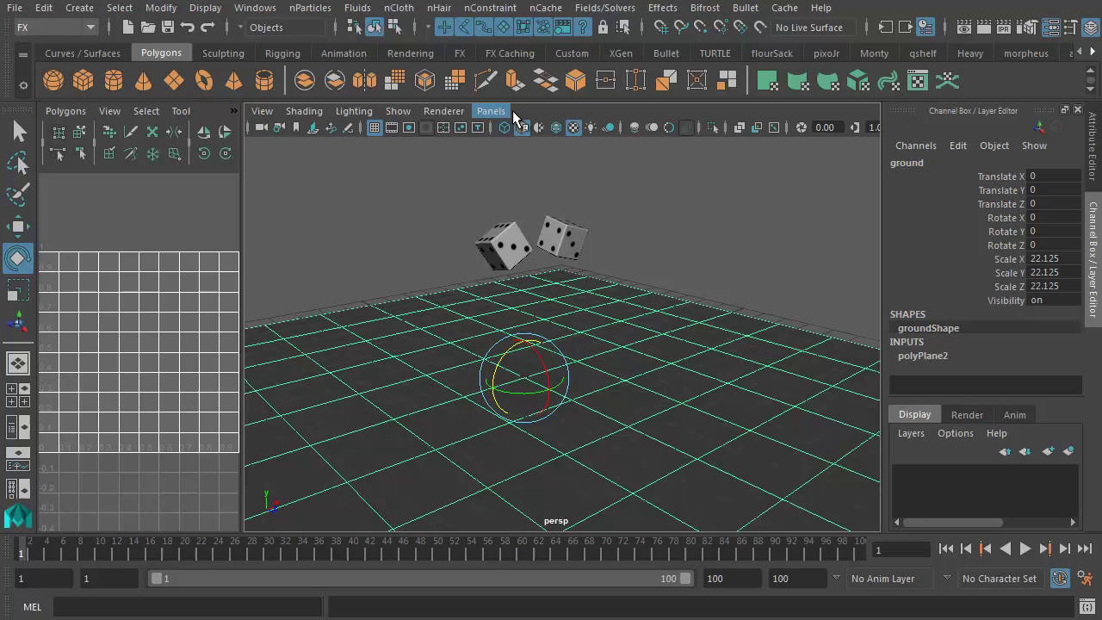
left_click(571, 12)
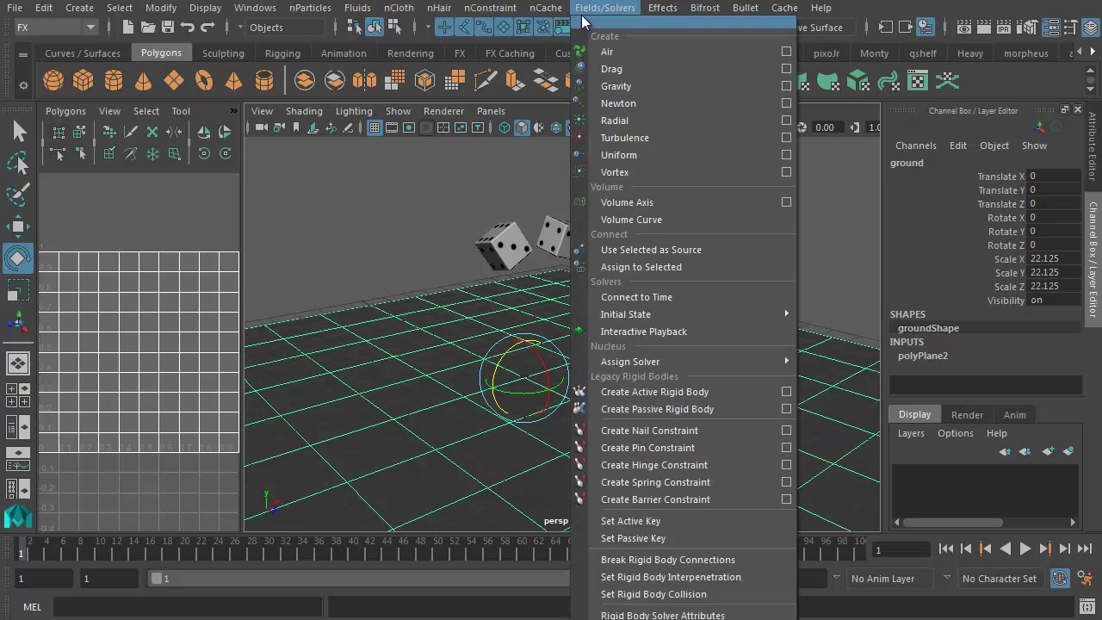
left_click(656, 409)
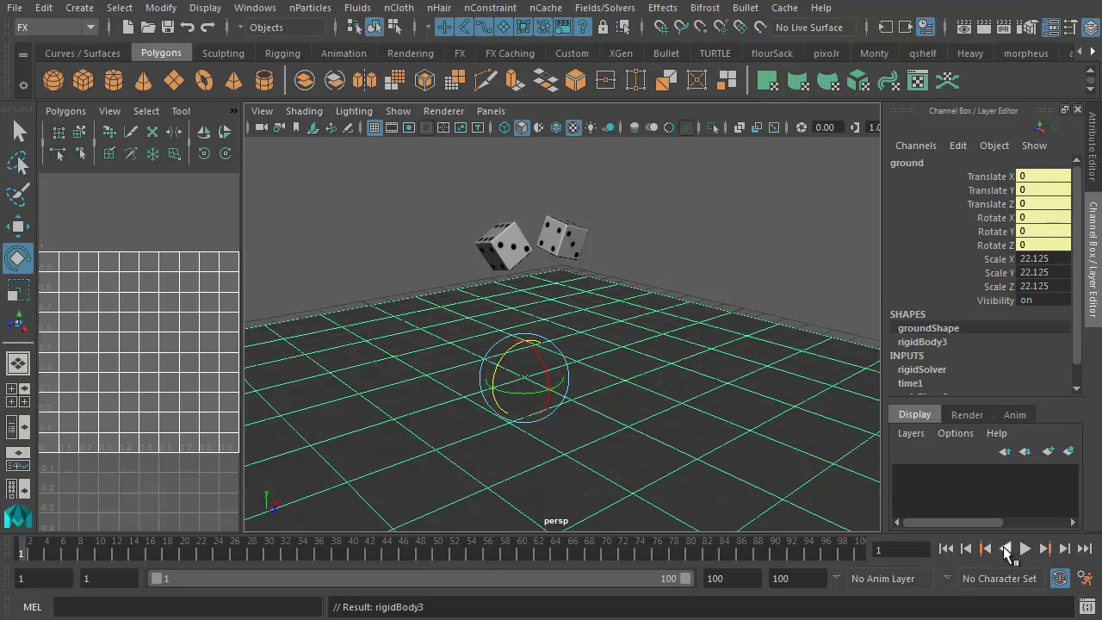
Play the simulation to check the dice colliding with the ground, with the ground deselected for a clearer view
left_click(1025, 548)
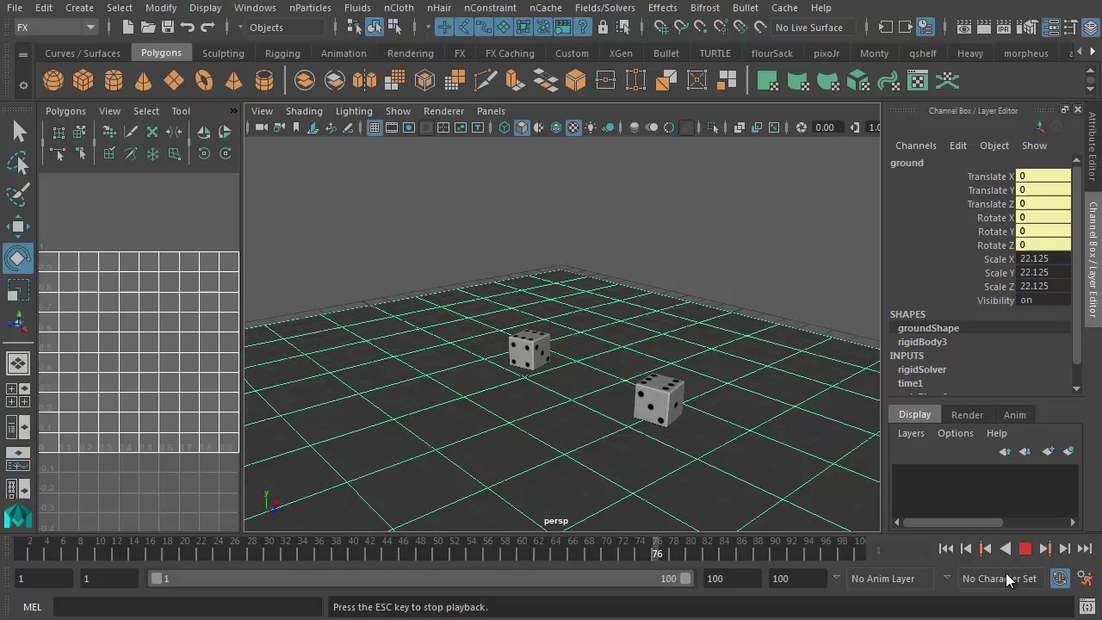
key("Escape")
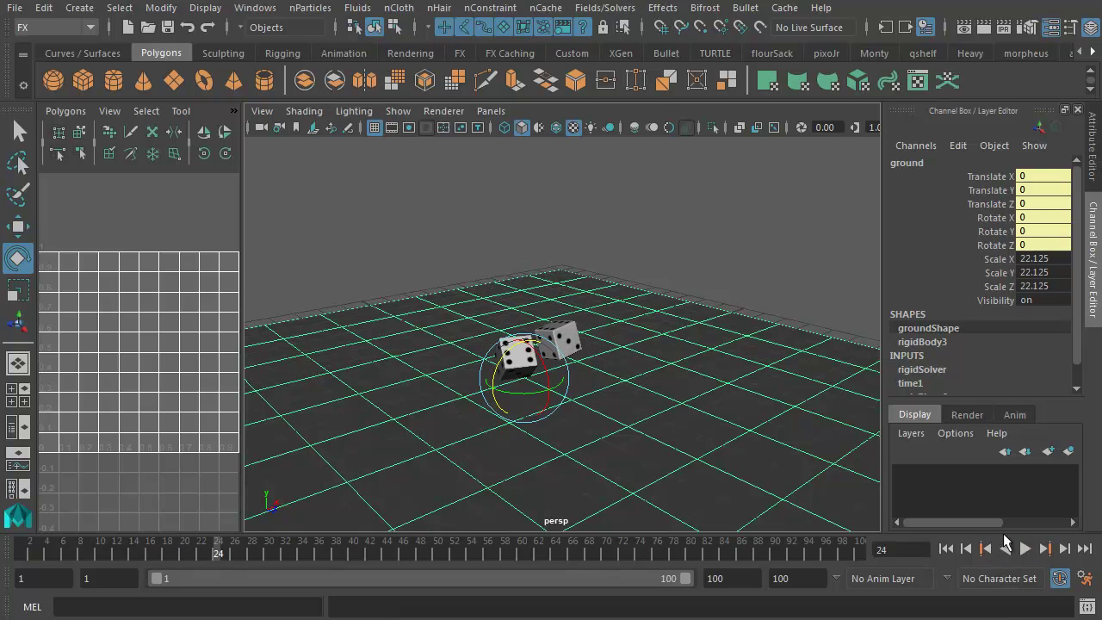
left_click(792, 276)
left_click(1022, 551)
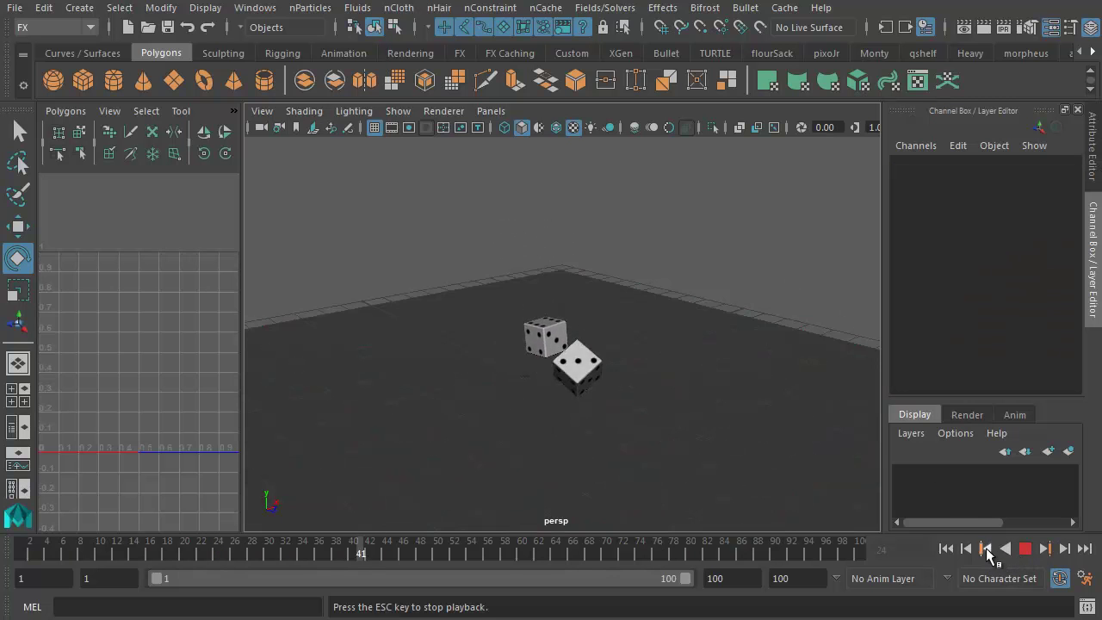
left_click_drag(763, 460, 647, 419, "alt")
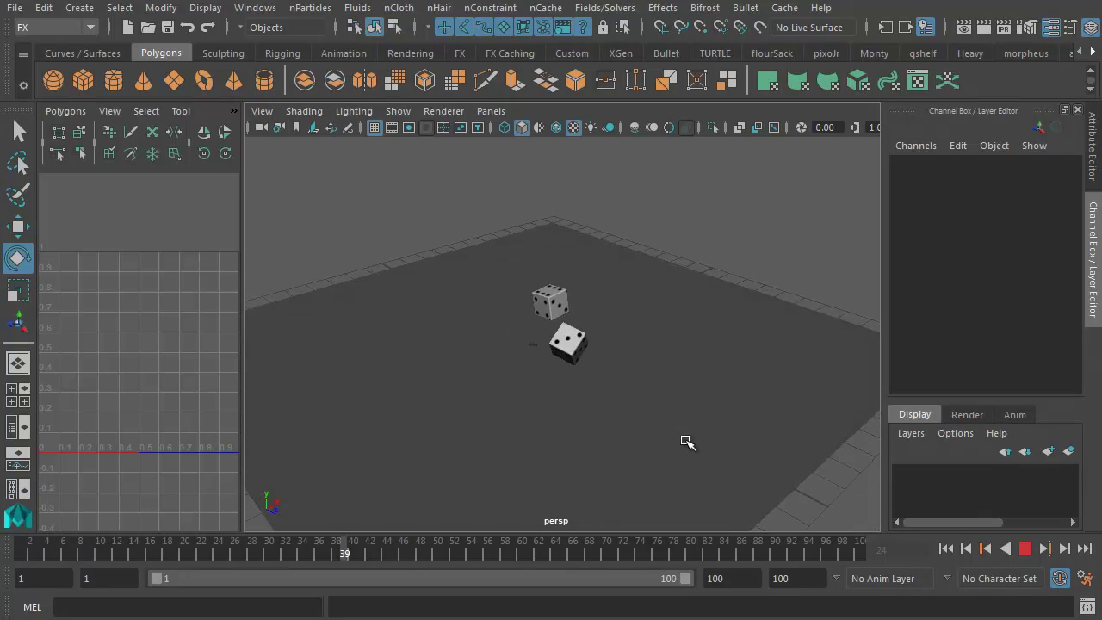
Stop the playback, select both dice and review the rigid body attributes such as mass, friction and bounciness
left_click(1024, 548)
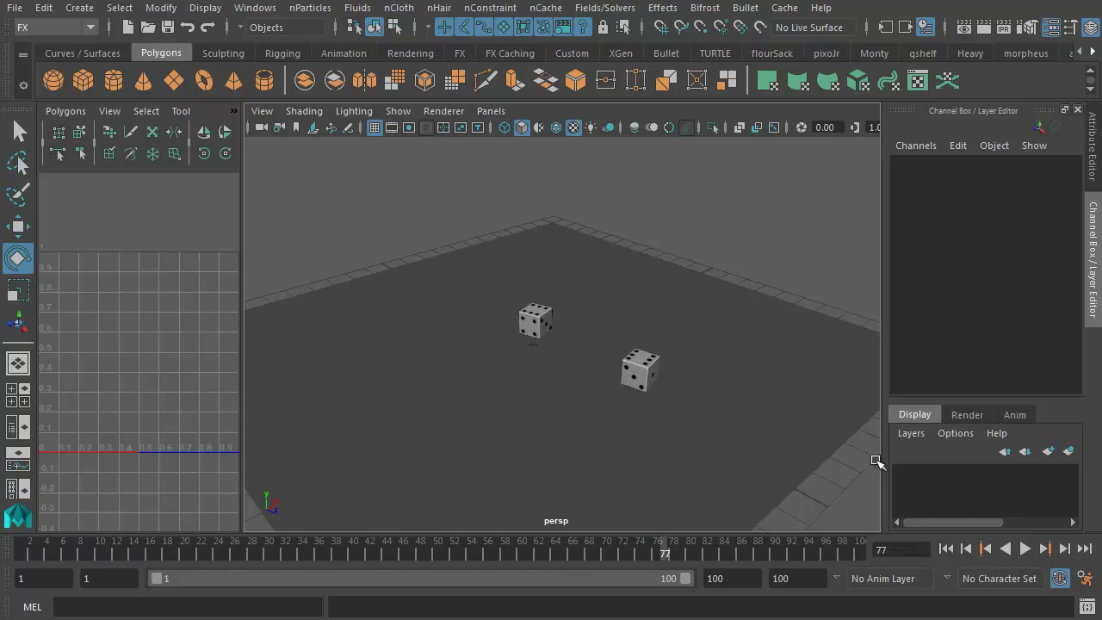
left_click(531, 317)
left_click(638, 372)
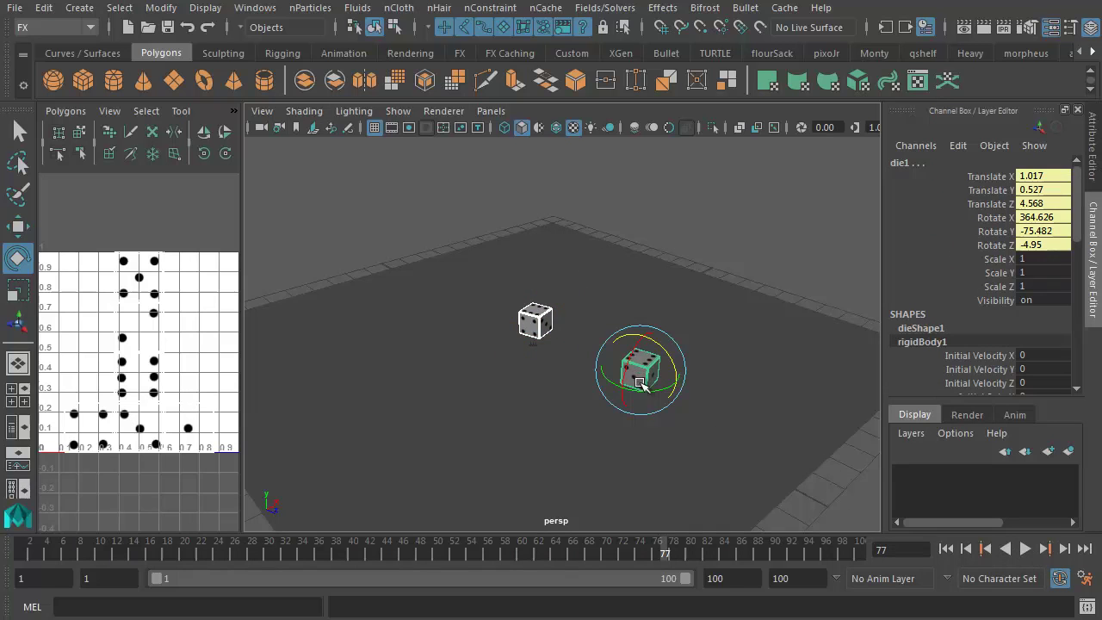
middle_click_drag(665, 397, 663, 391, "alt")
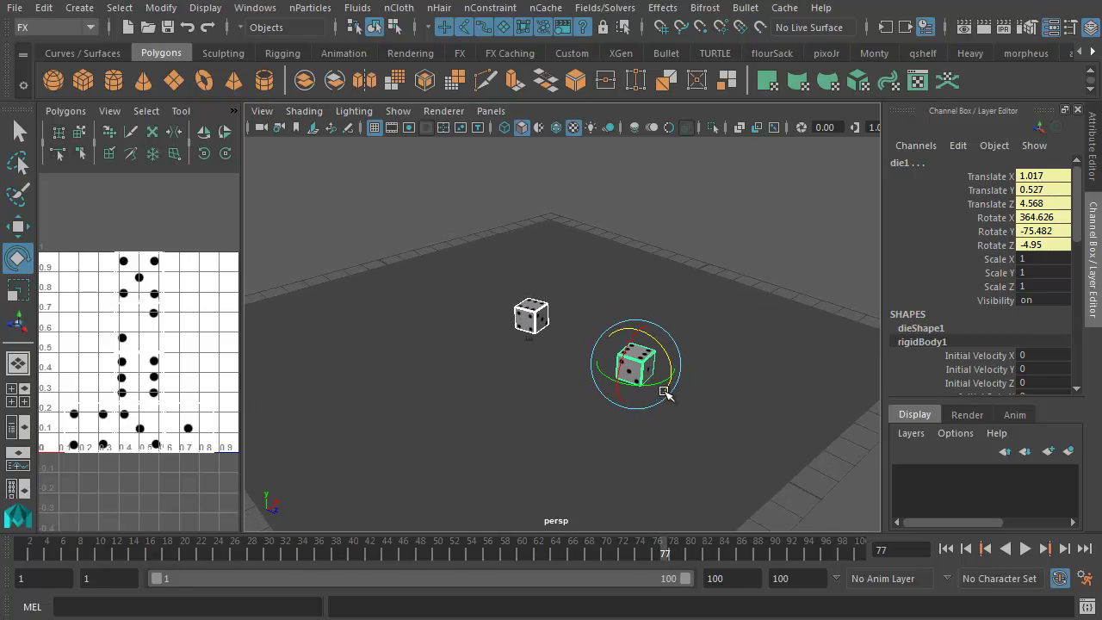
left_click(1095, 151)
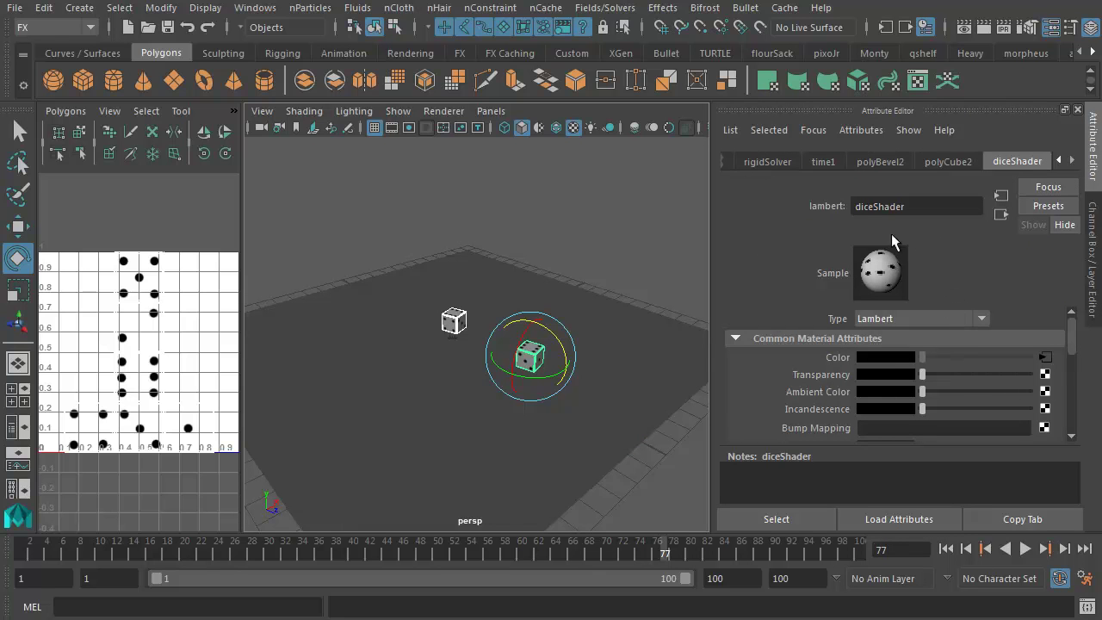
left_click(1059, 161)
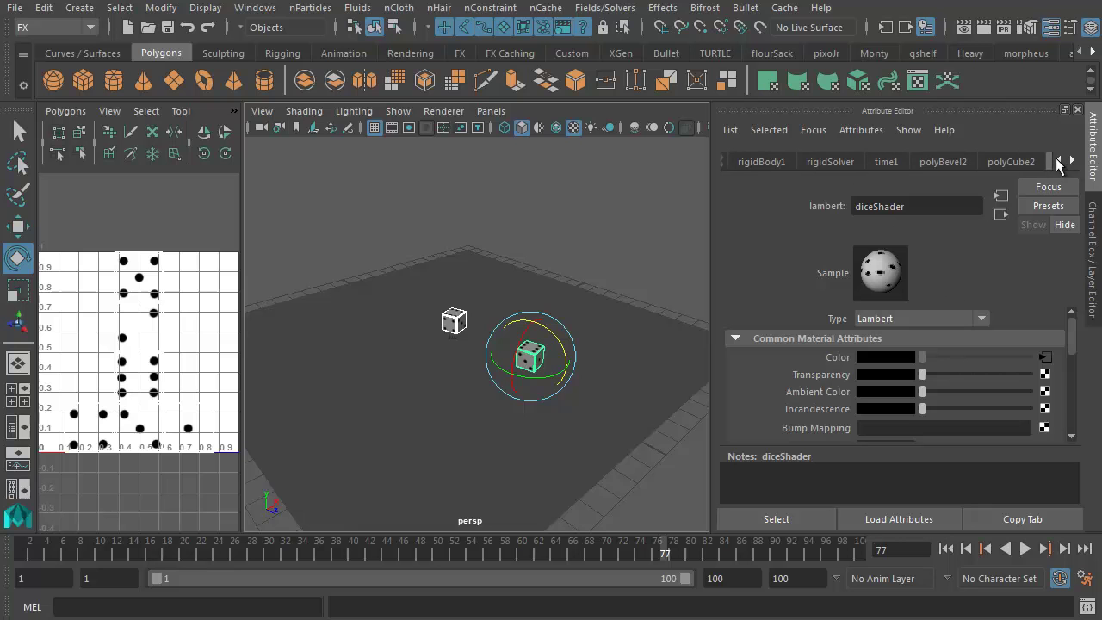
left_click(795, 161)
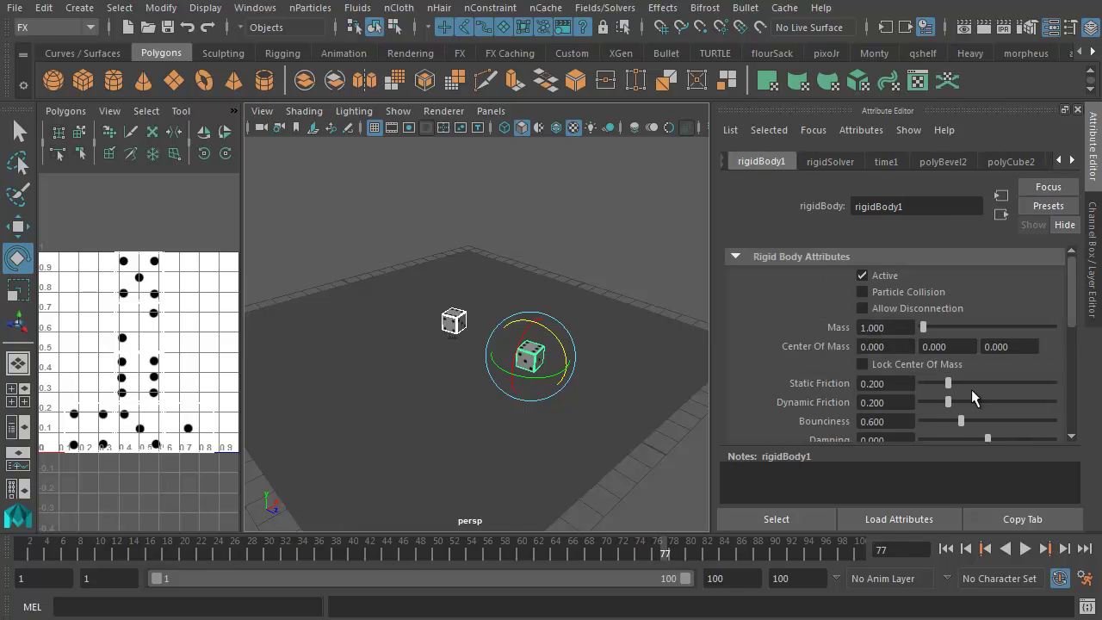
mouse_move(1072, 294)
left_mouse_down()
mouse_move(1062, 358)
mouse_move(1065, 286)
left_mouse_up()
Play a little more of the simulation, rewind to frame 1 and bring back the dice's channel values
left_click(1024, 548)
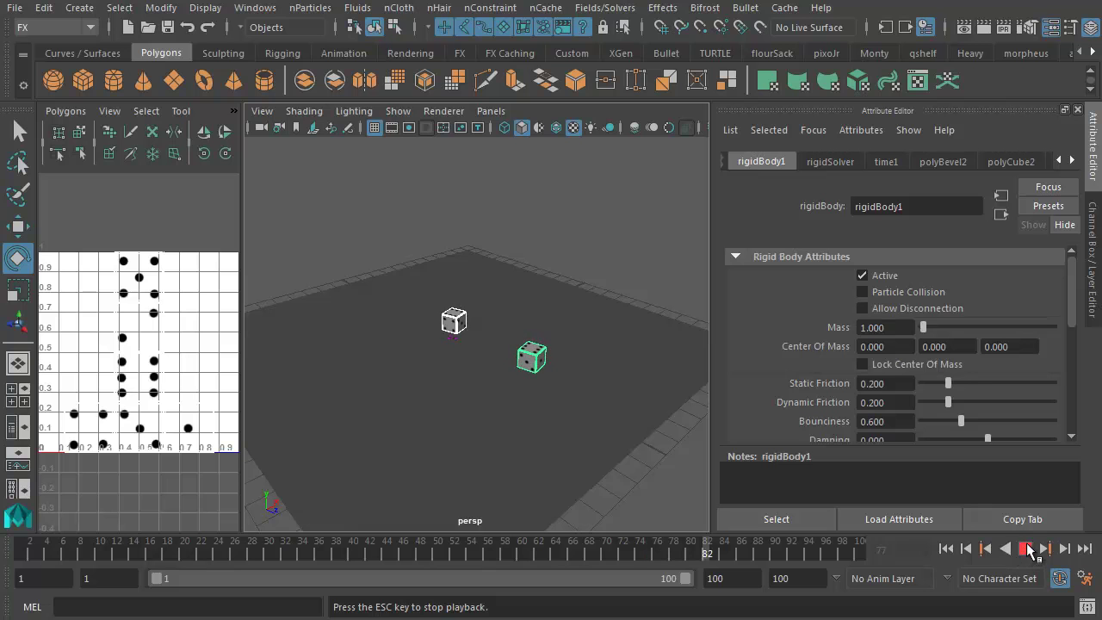
left_click(1024, 549)
left_click(21, 552)
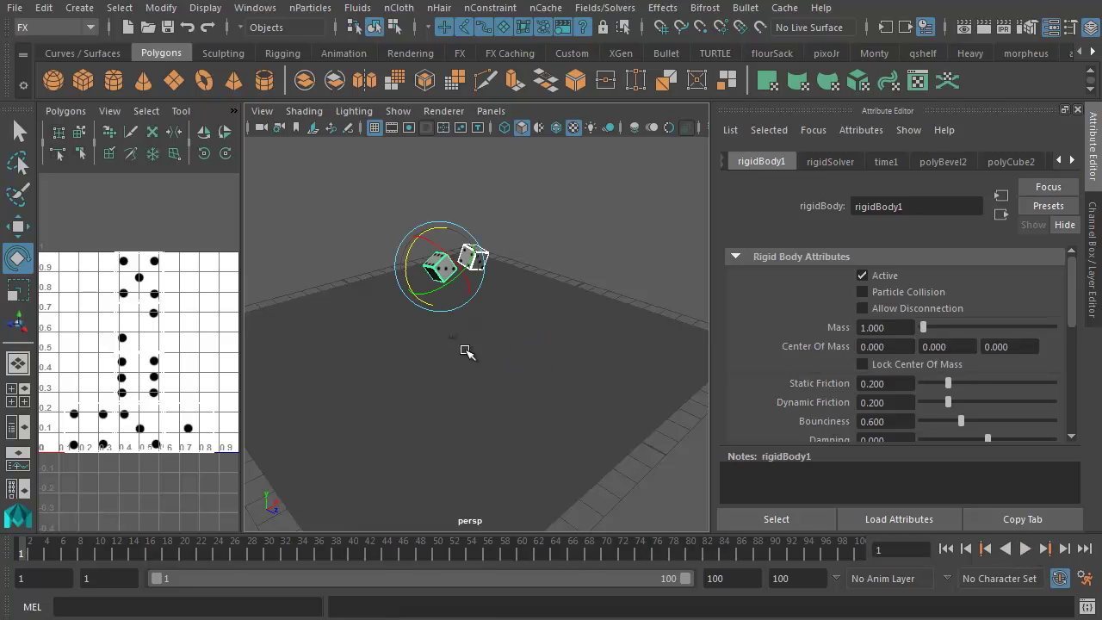
left_click_drag(325, 275, 511, 380, "alt")
left_click(1093, 265)
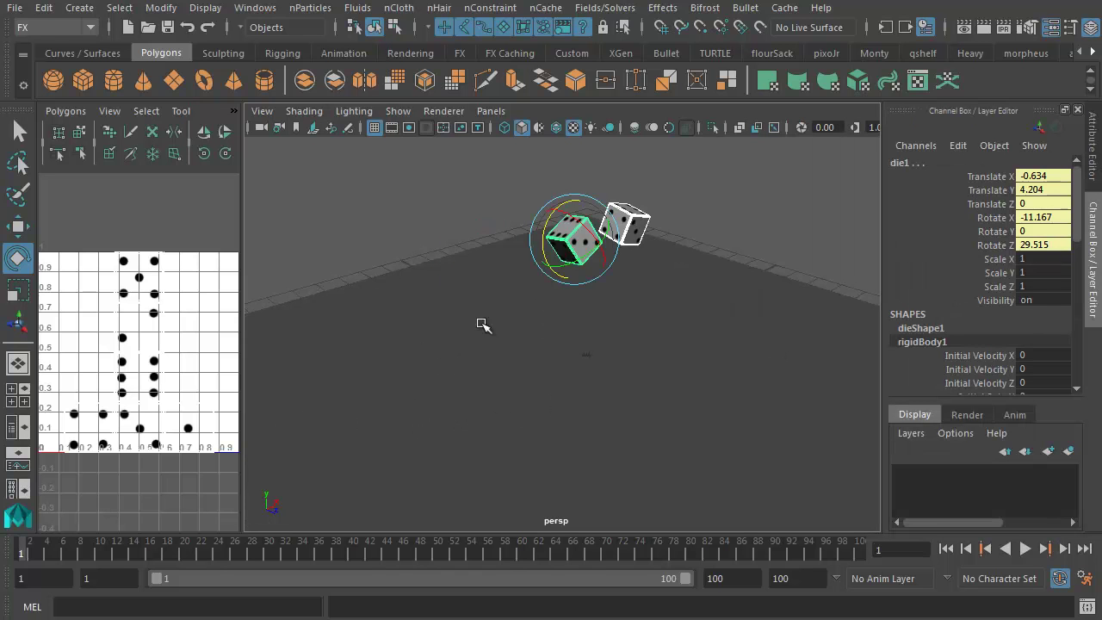
Open the Bake Simulation options for the two selected dice and reset them to the default settings
left_click(42, 8)
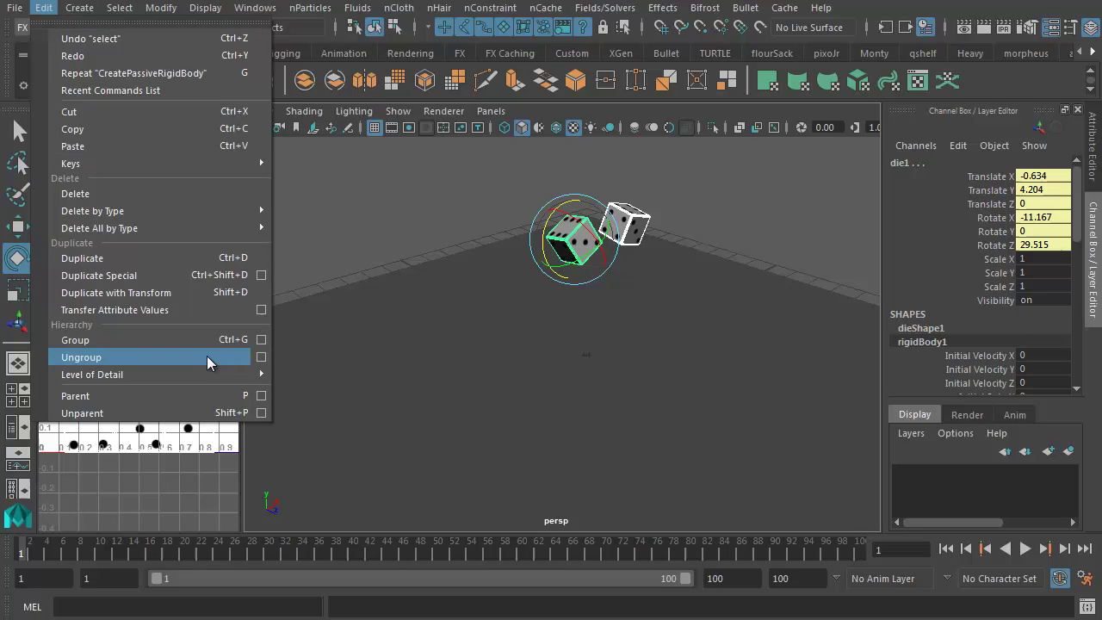
mouse_move(170, 162)
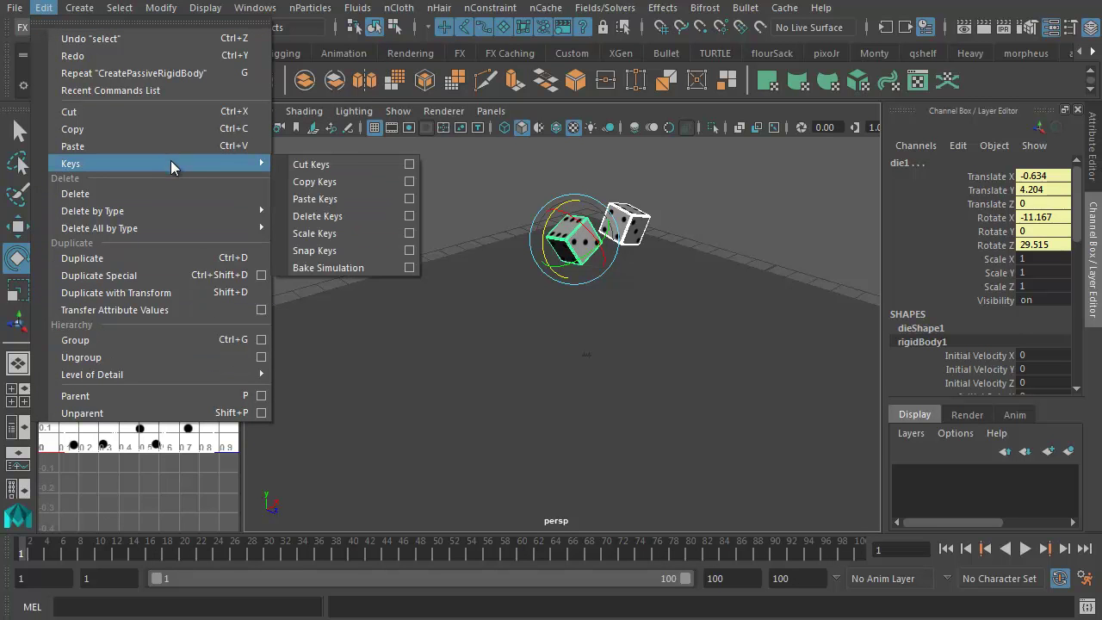
left_click(410, 267)
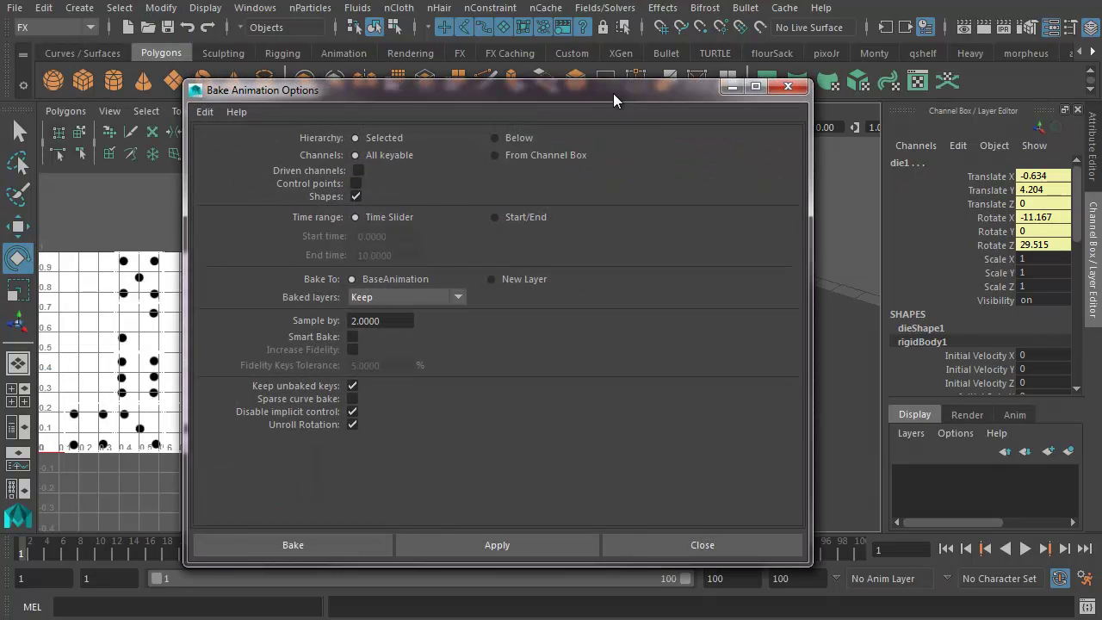
left_click_drag(613, 93, 646, 89)
left_click(237, 109)
left_click(268, 143)
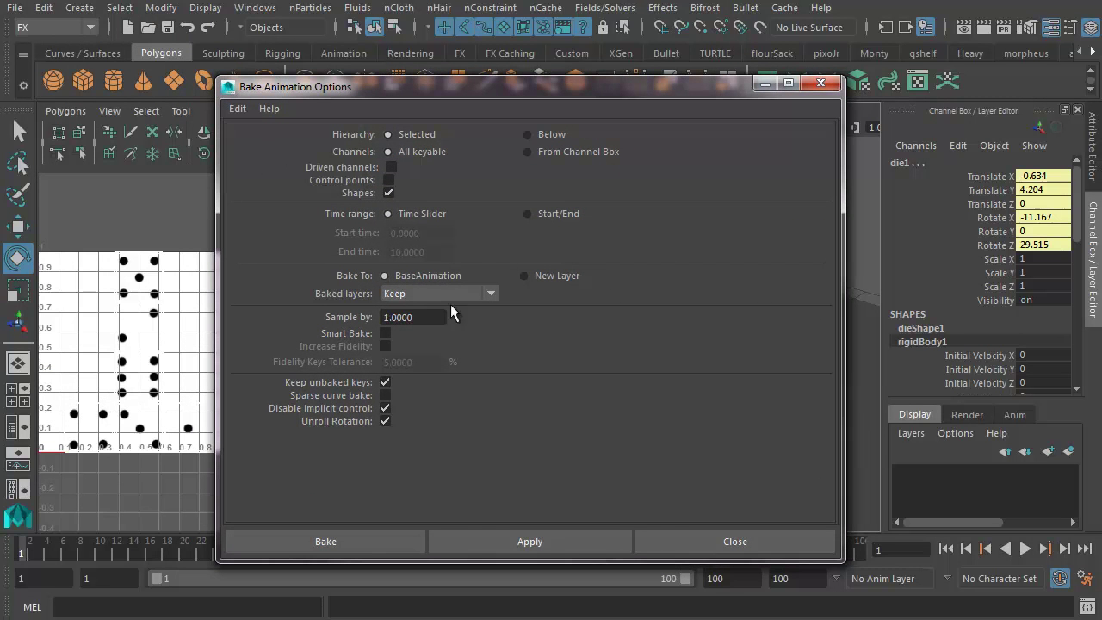
Bake the dice simulation over the time slider range with a Sample by value of 2
left_click_drag(535, 80, 348, 55)
left_click_drag(658, 267, 441, 264)
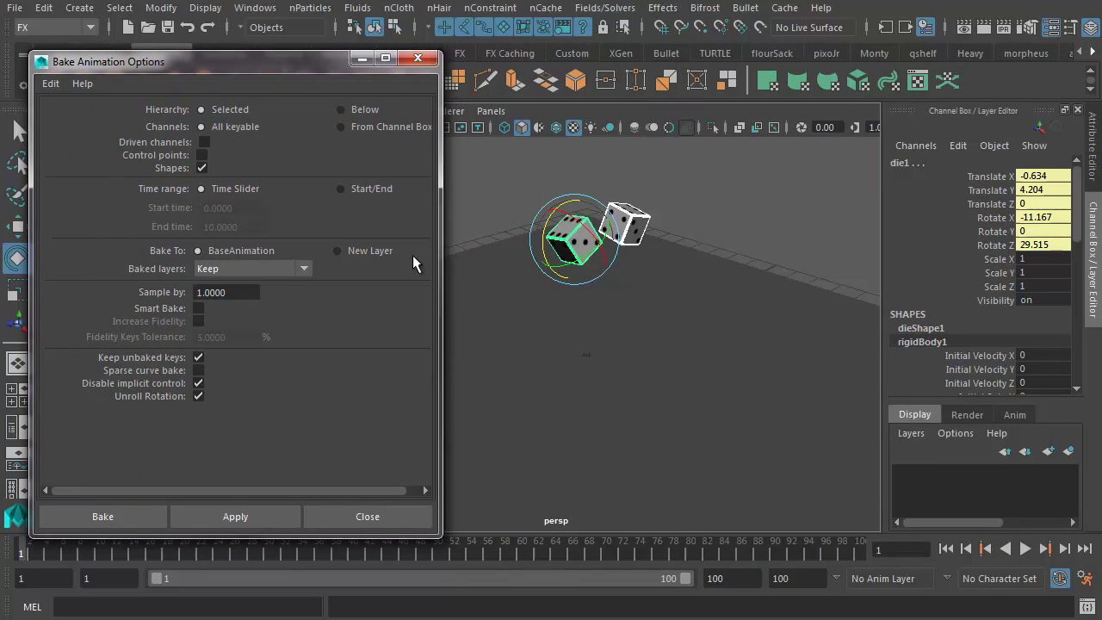
left_click(223, 293)
left_click_drag(230, 293, 182, 292)
left_click(140, 516)
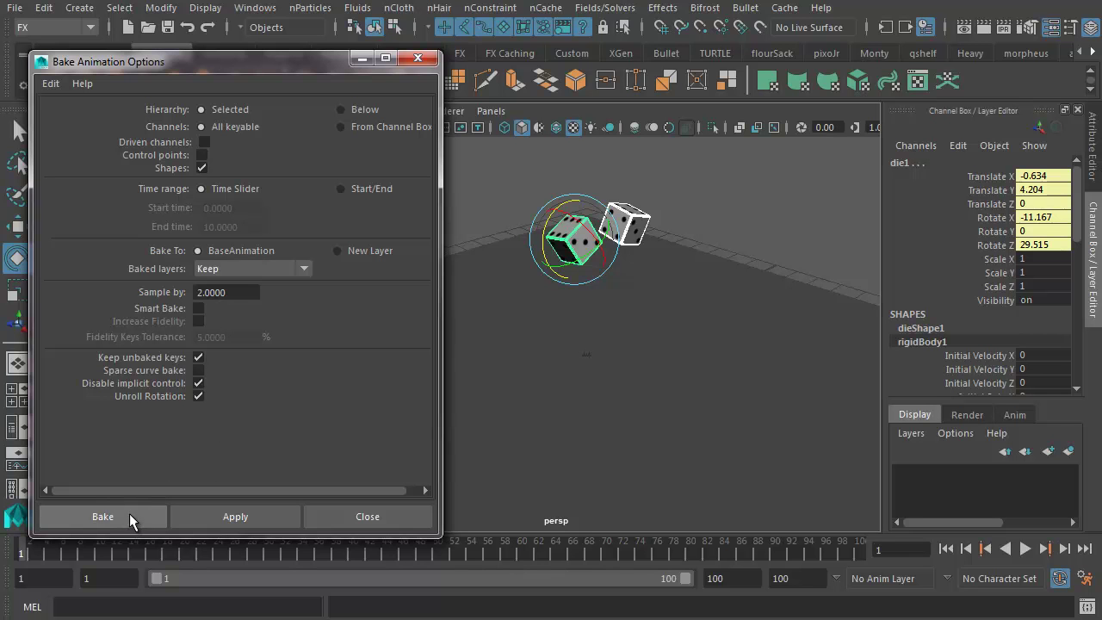
left_click(129, 513)
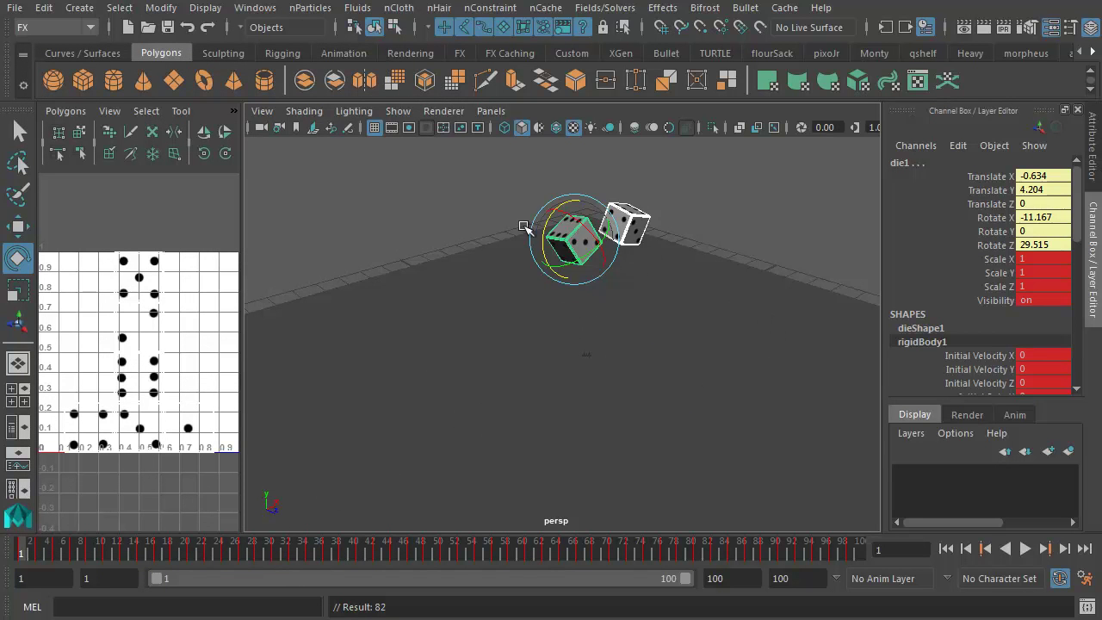
Change the workspace to the Three Panes Split Top layout
key("space")
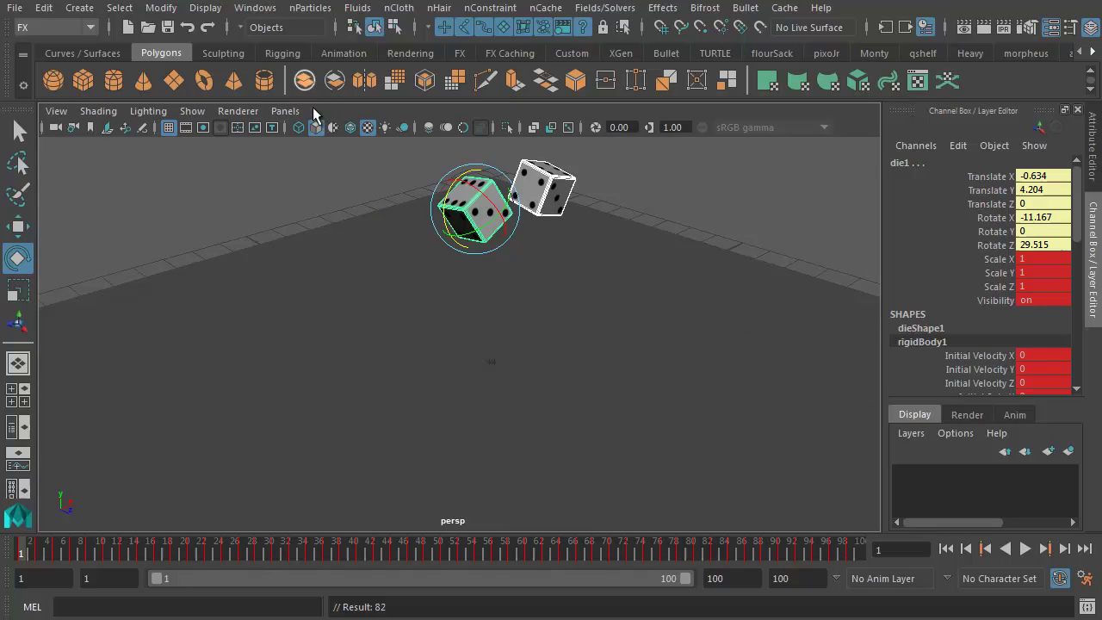
left_click(256, 9)
left_click(256, 10)
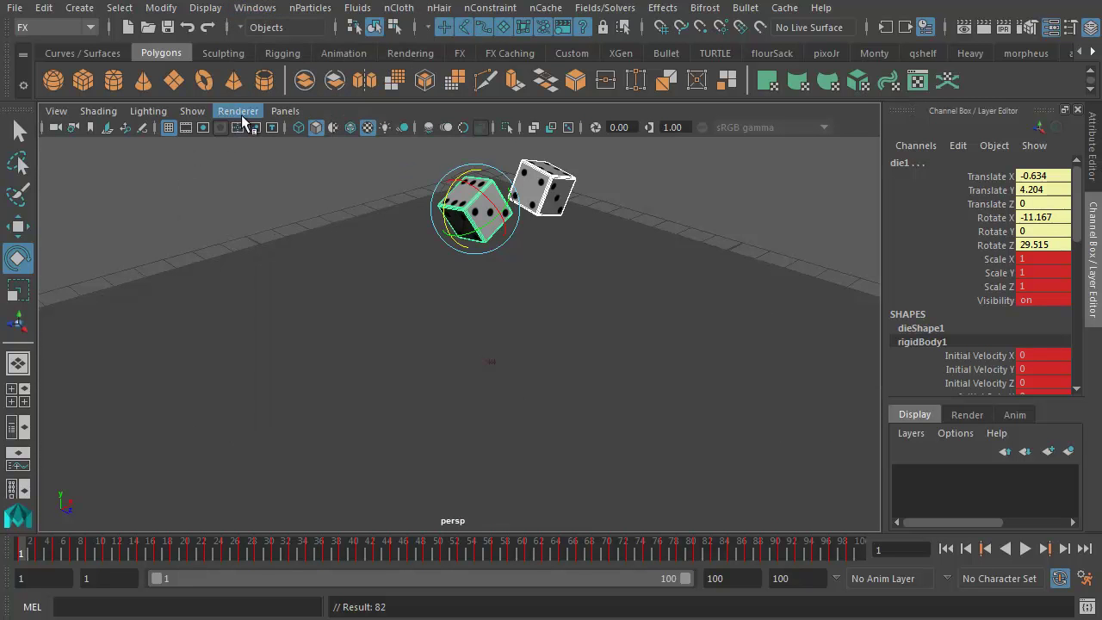
left_click(285, 111)
mouse_move(349, 233)
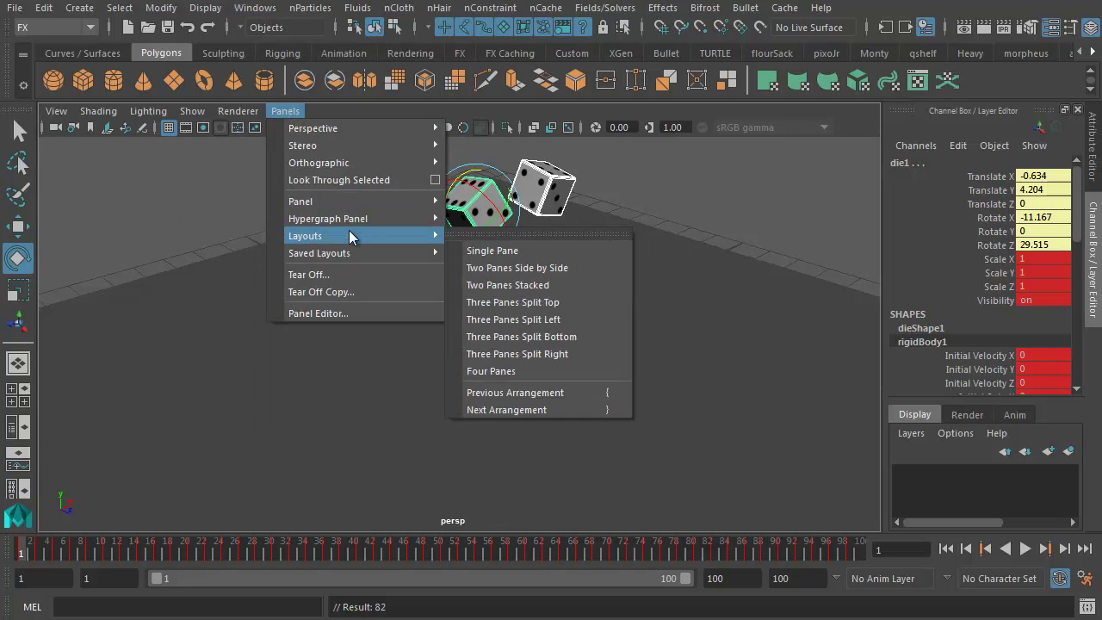
left_click(502, 302)
Replace the UV Editor pane with the persp view and enlarge the two perspective panes
left_click(774, 111)
mouse_move(810, 128)
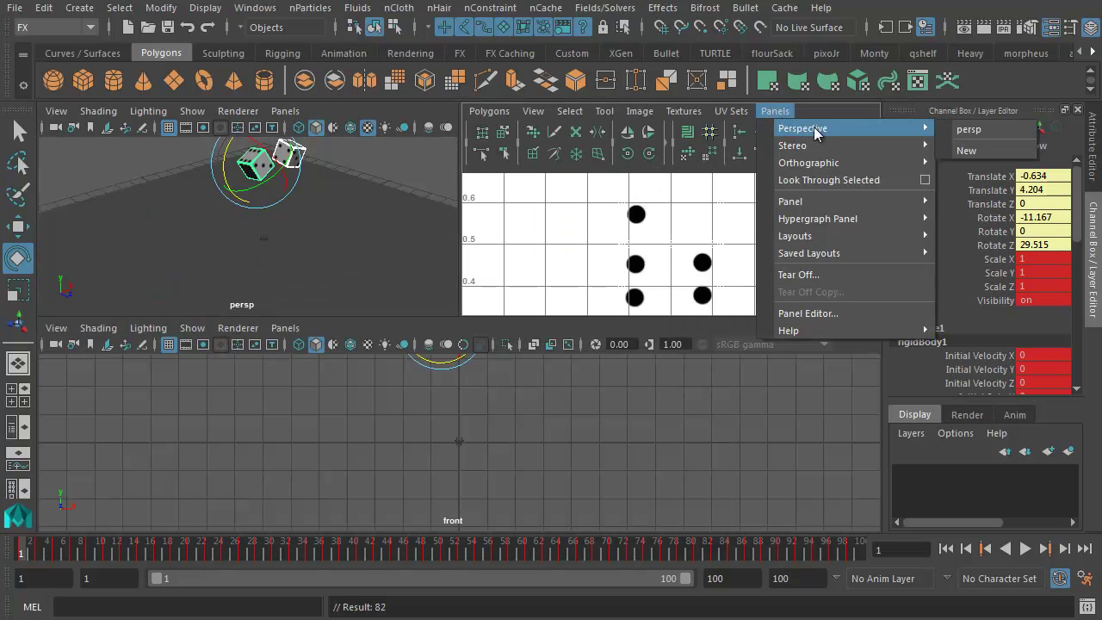
left_click(962, 128)
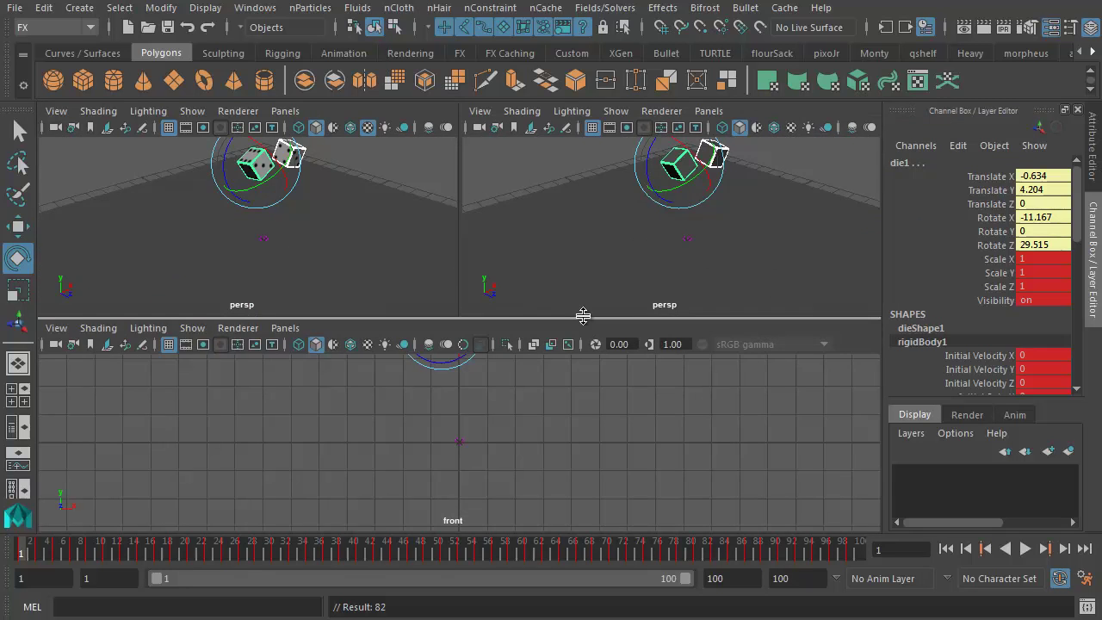
left_click_drag(582, 318, 594, 392)
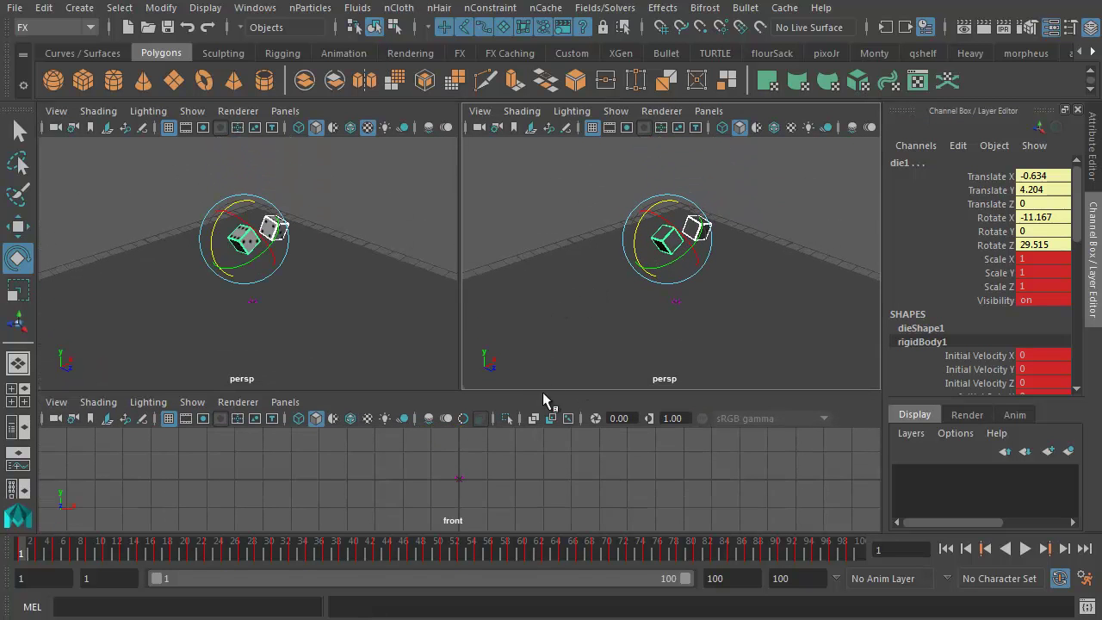
left_click_drag(550, 392, 450, 355)
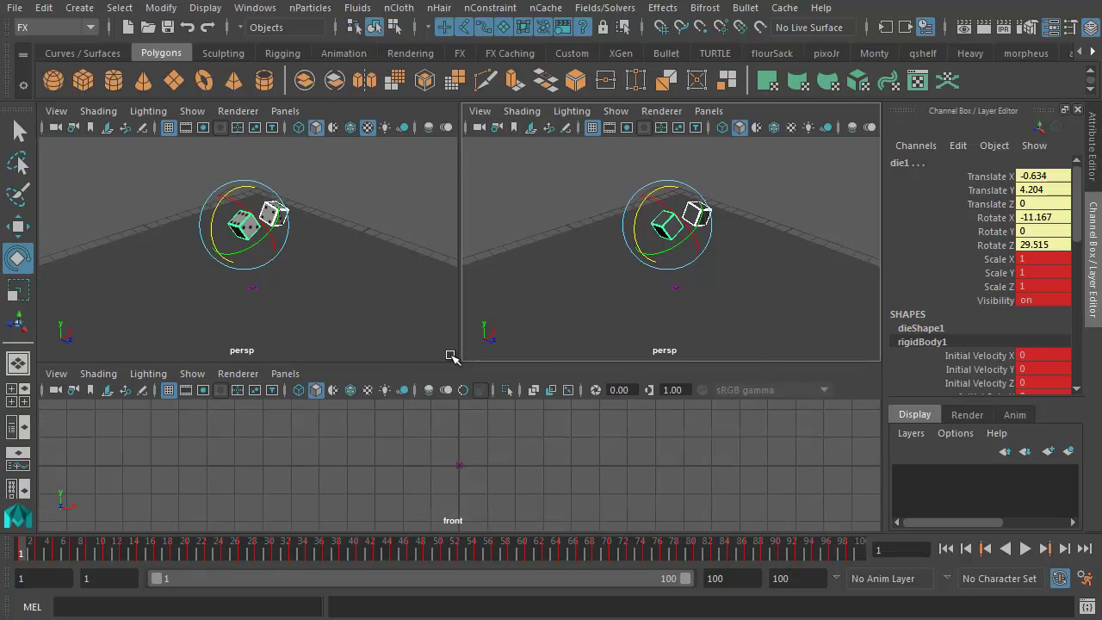
Replace the front view with the Graph Editor showing all baked curves, and scrub the animation to frame 29
left_click(286, 376)
mouse_move(340, 463)
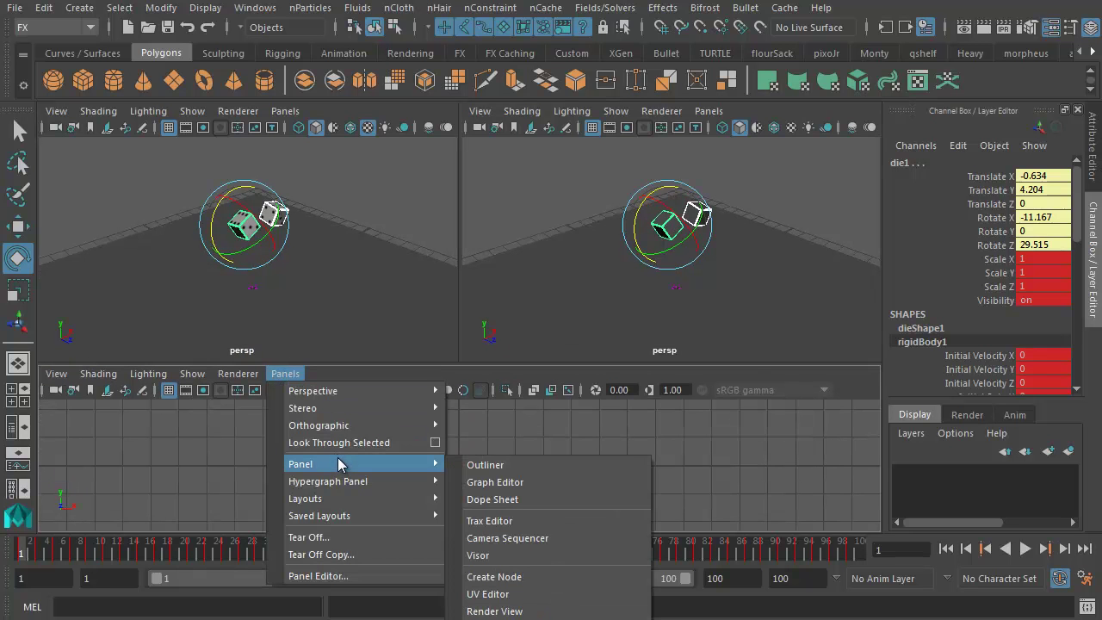
left_click(508, 484)
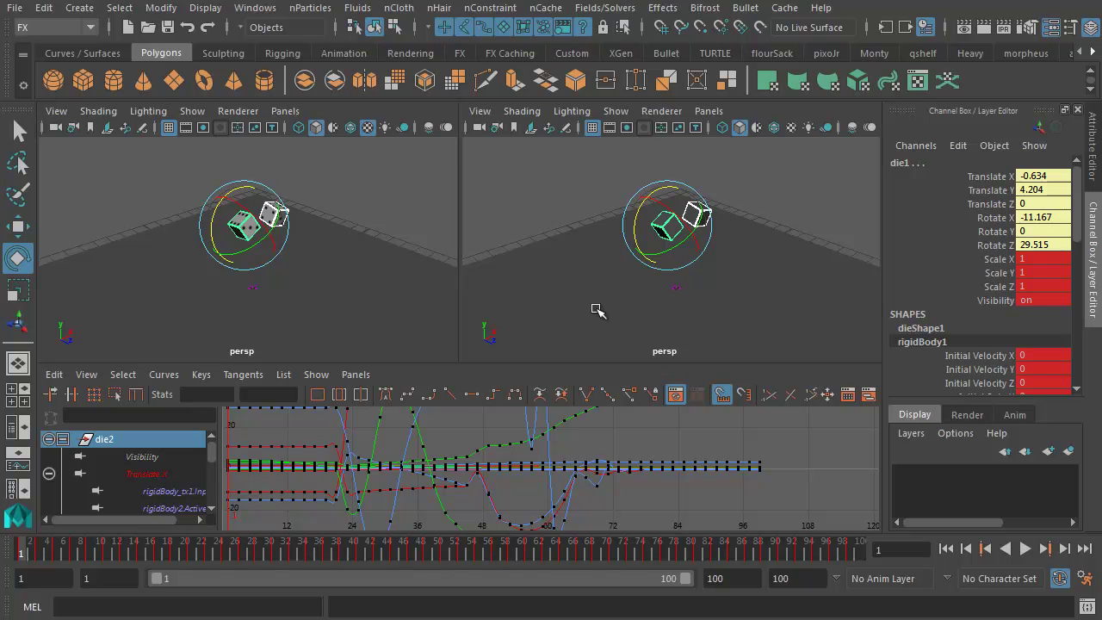
scroll(593, 458, "down", 5)
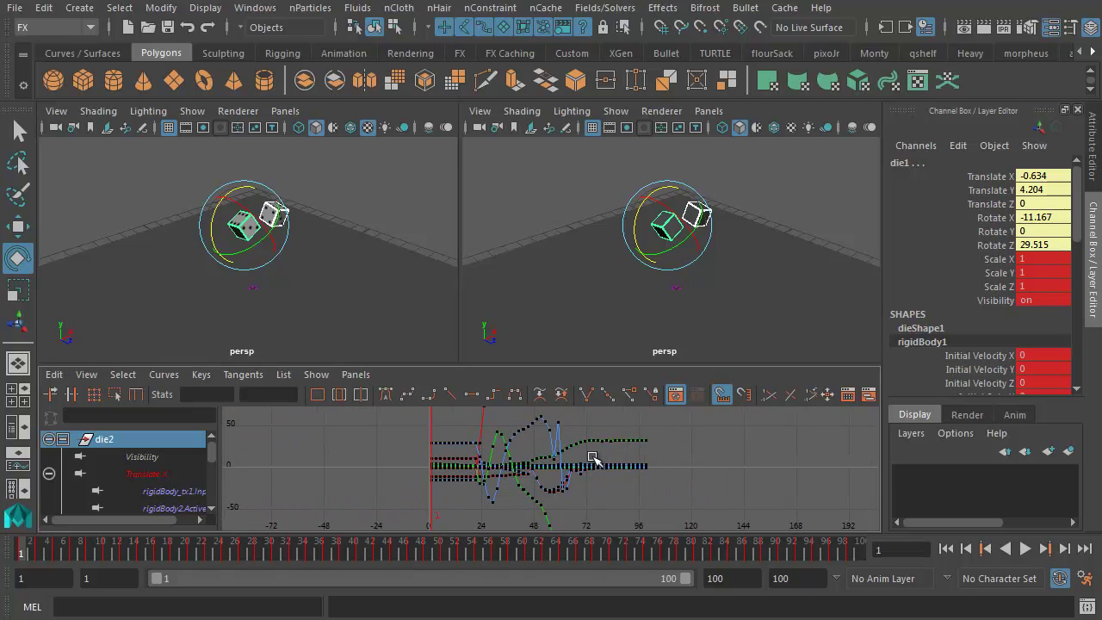
key("a")
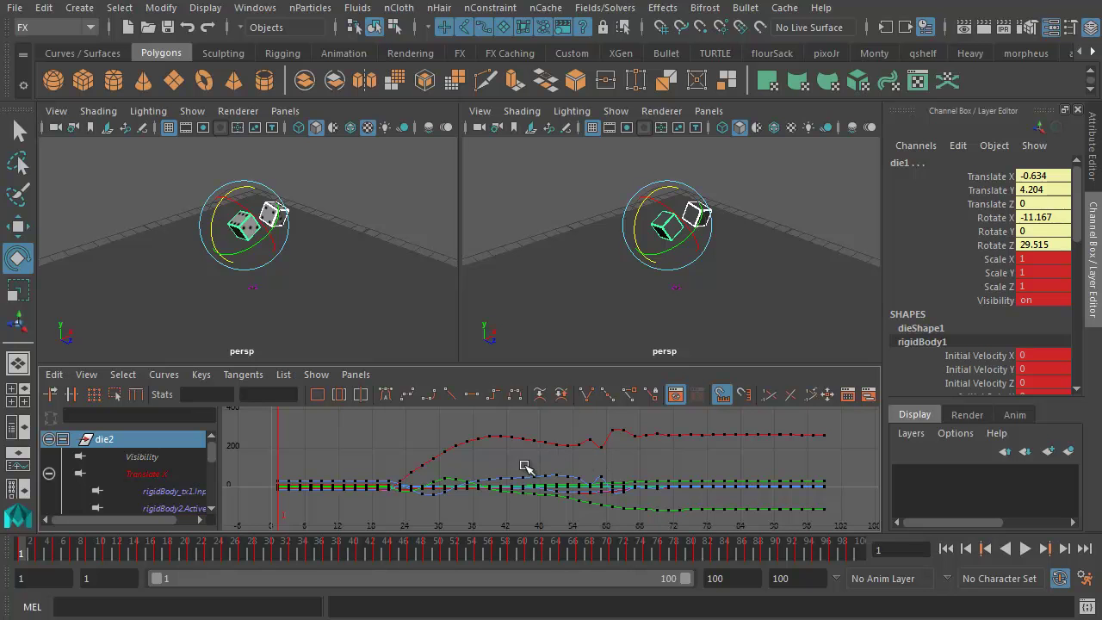
left_click_drag(39, 555, 256, 551)
Delete gravityField1 from the scene using the Outliner, and put the Outliner window away
left_click(256, 8)
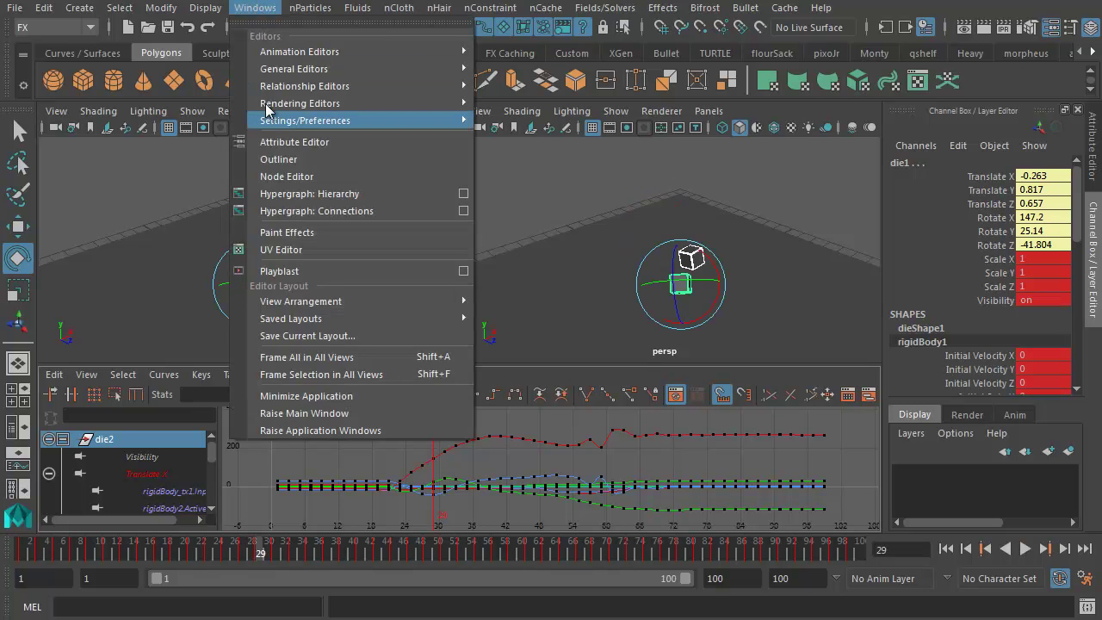
left_click(270, 155)
left_click_drag(705, 34, 374, 32)
left_click(306, 216)
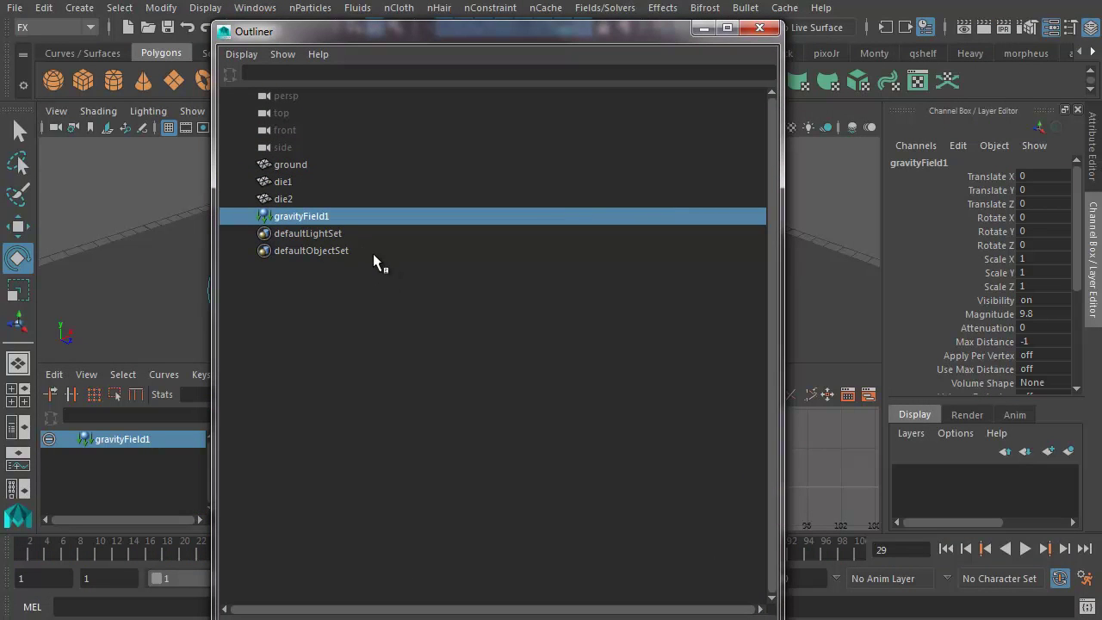
key("Delete")
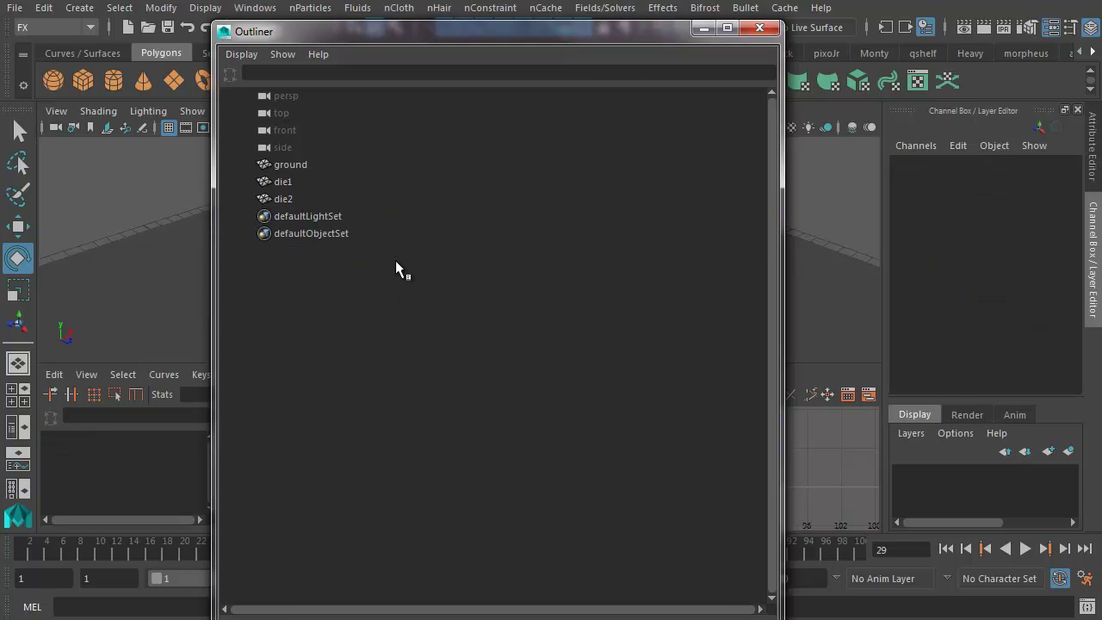
left_click(702, 31)
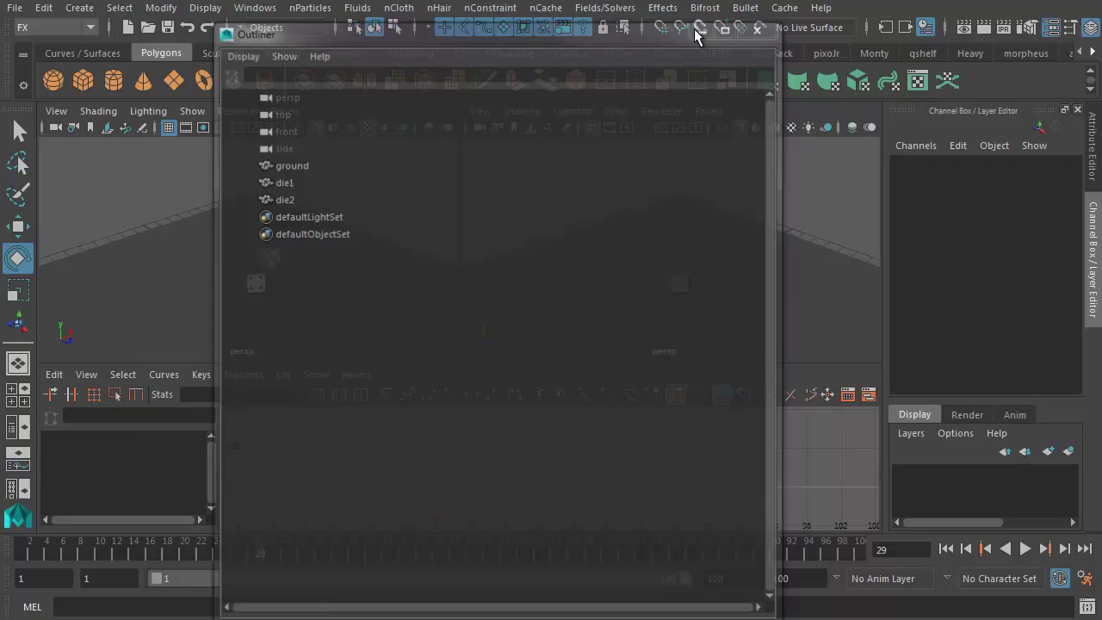
Select die2, scrub to frame 26, and isolate and frame its Rotate X curve in the Graph Editor
left_click(269, 259)
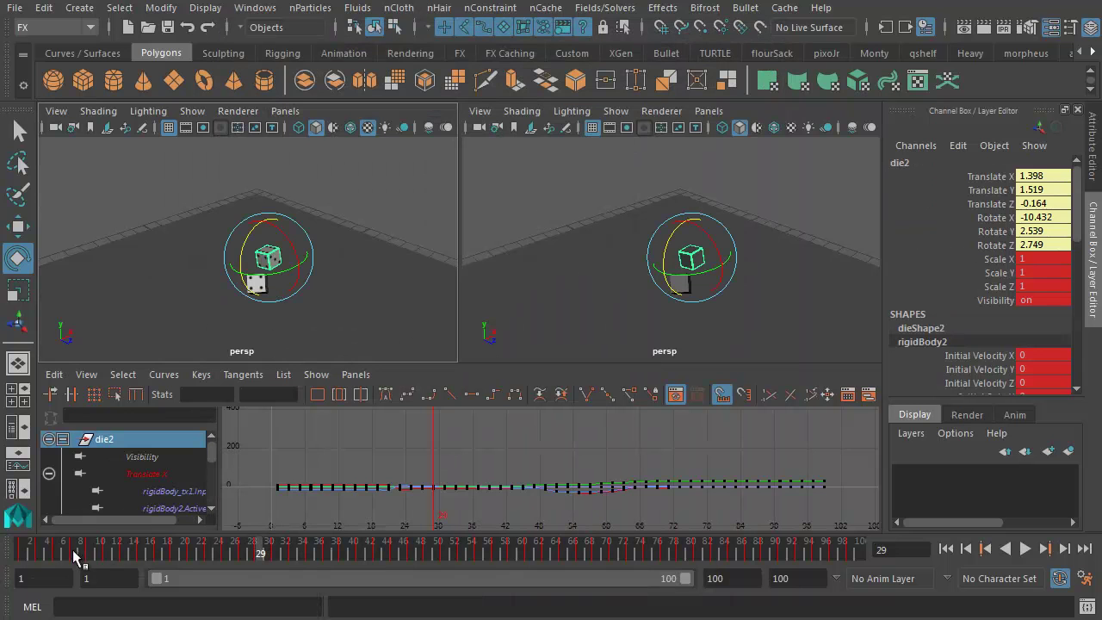
left_click_drag(210, 452, 211, 447)
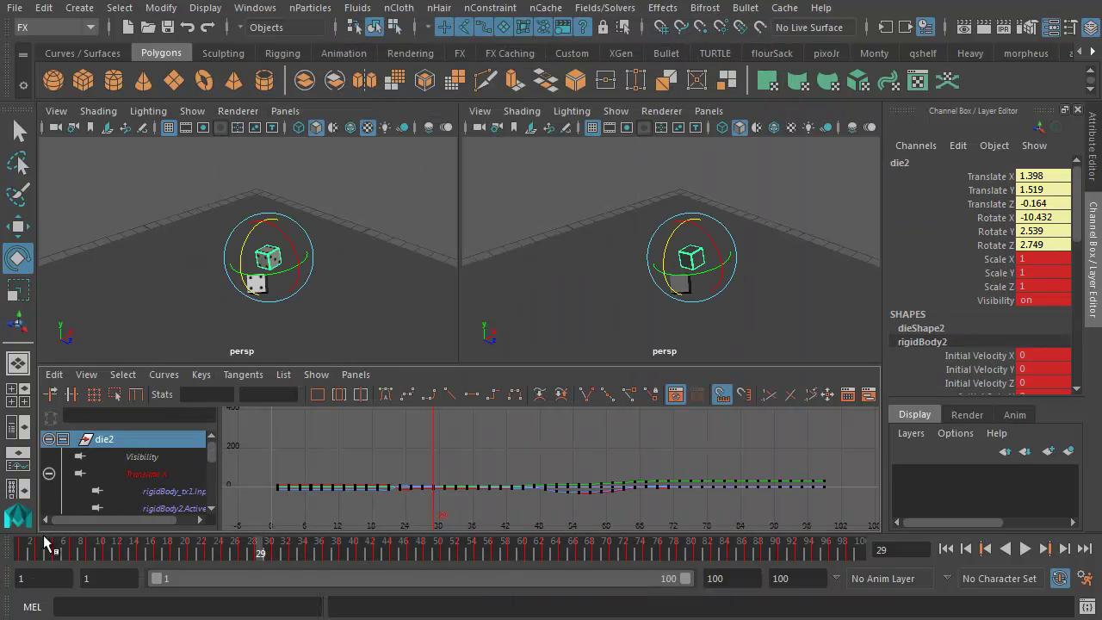
left_click_drag(26, 546, 234, 556)
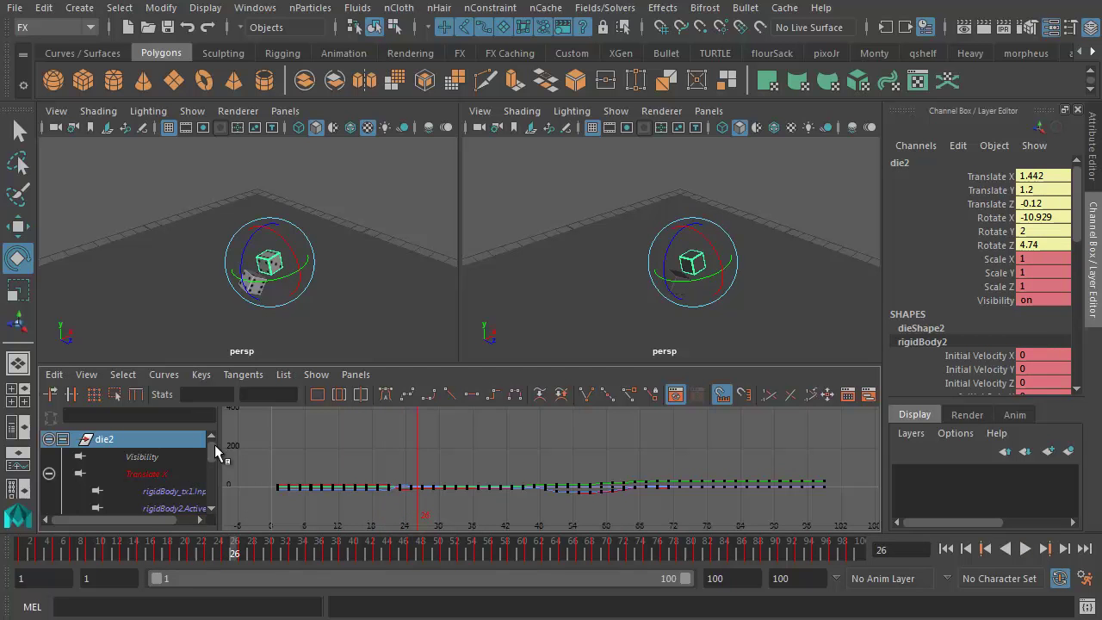
left_click_drag(214, 446, 214, 458)
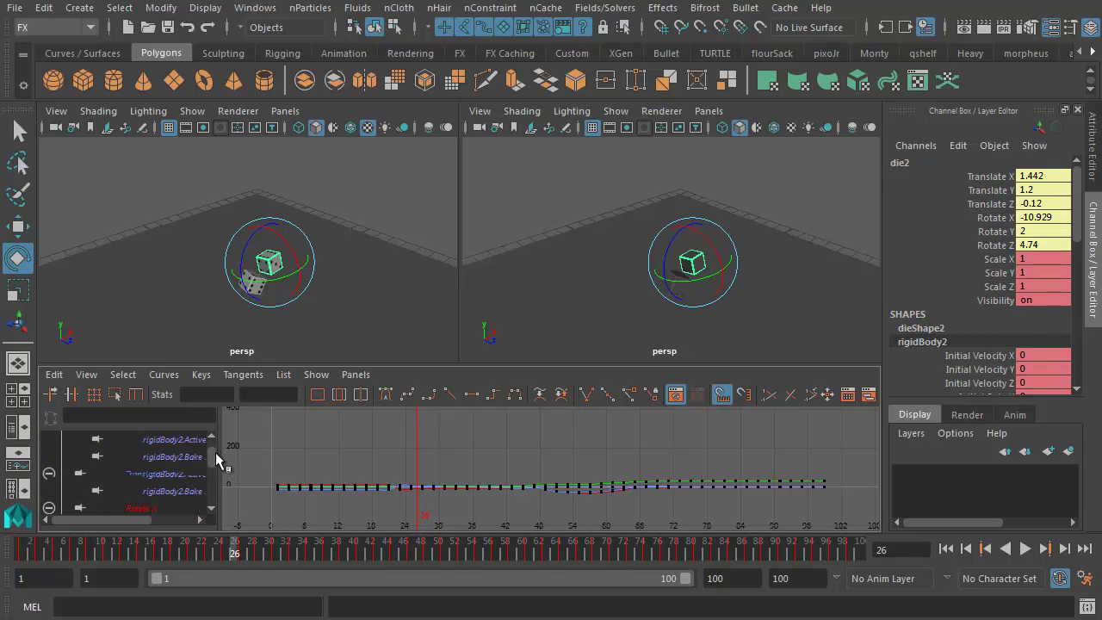
scroll(217, 460, "up", 6)
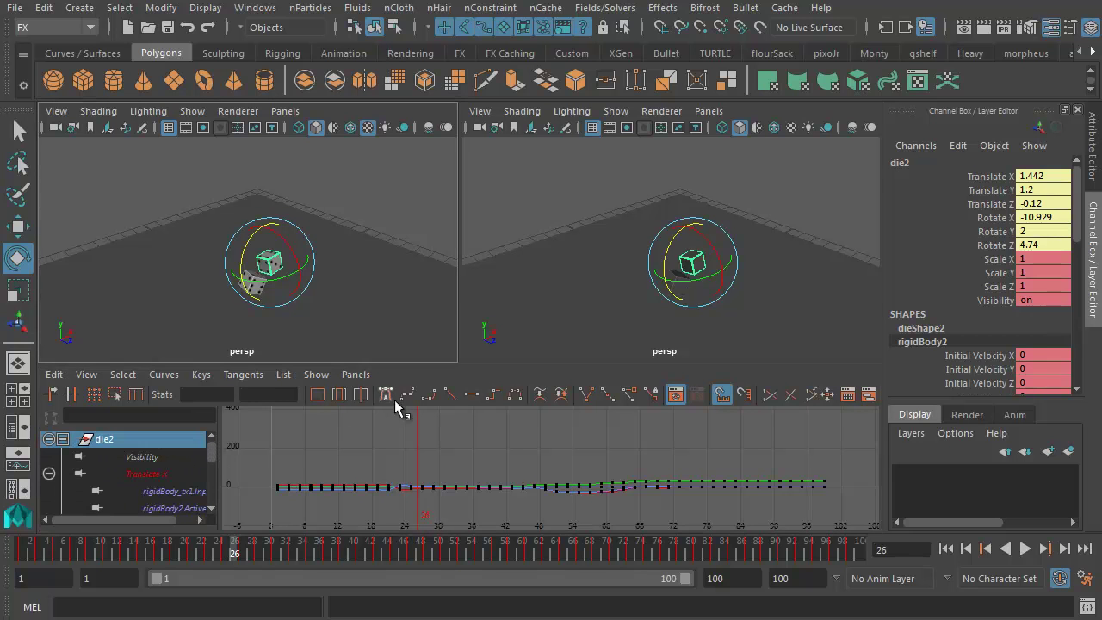
scroll(213, 457, "down", 4)
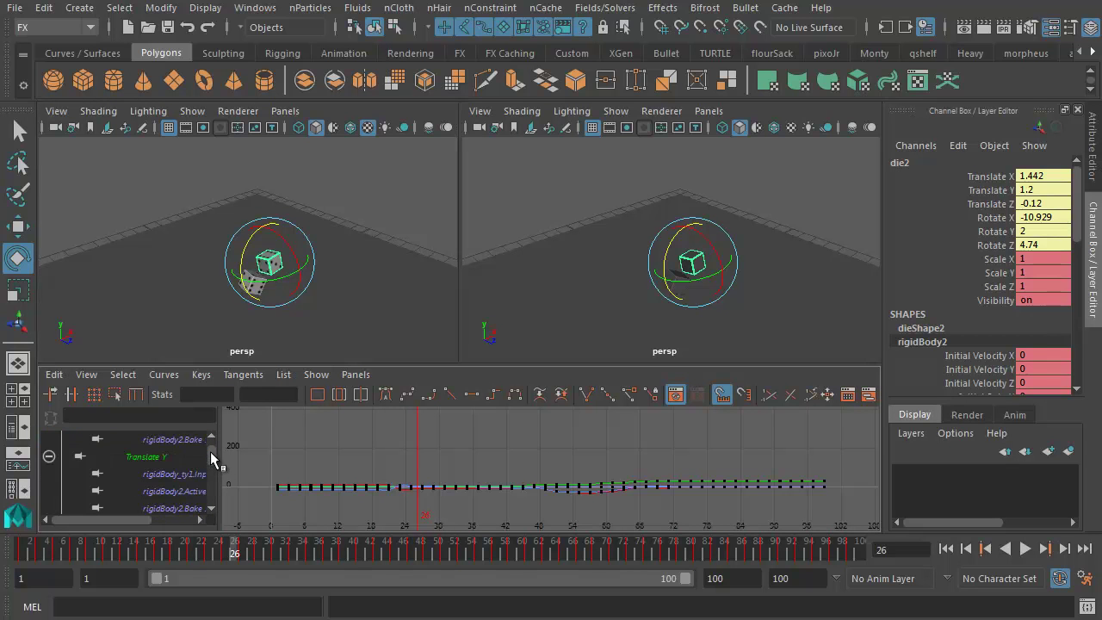
left_click(184, 475)
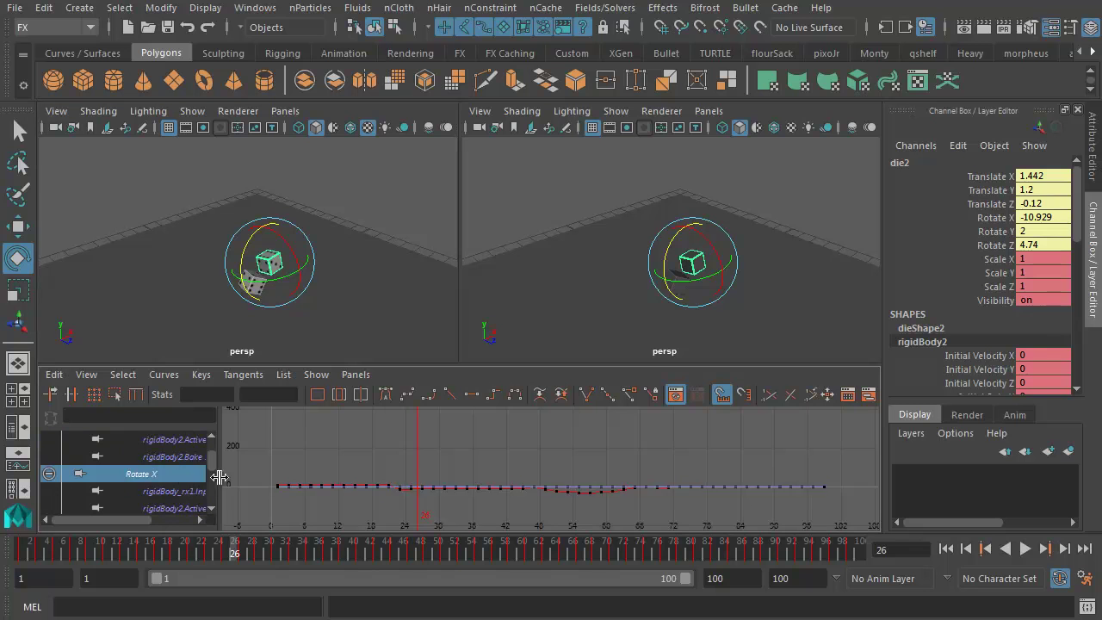
key("f")
Raise die2's Rotate X key at frame 23 to about -3.25 in the Graph Editor
middle_click_drag(433, 490, 447, 478, "alt")
right_click_drag(443, 479, 479, 489, "alt")
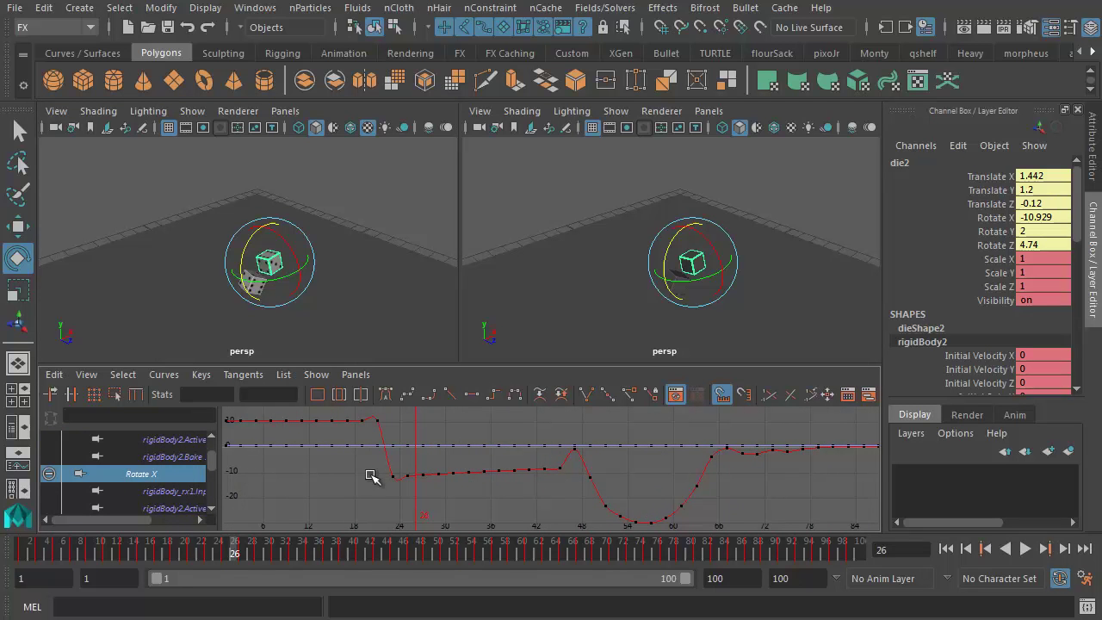
left_click_drag(379, 458, 399, 489)
mouse_move(376, 502)
middle_mouse_down("shift")
mouse_move(369, 479)
mouse_move(370, 493)
middle_mouse_up("shift")
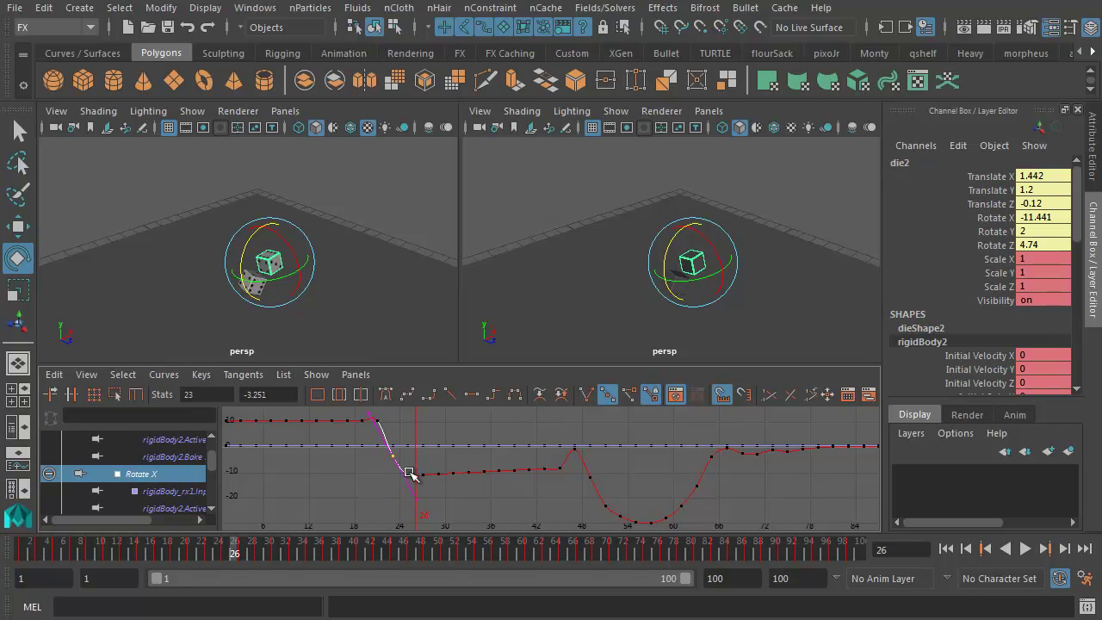
left_click(379, 493)
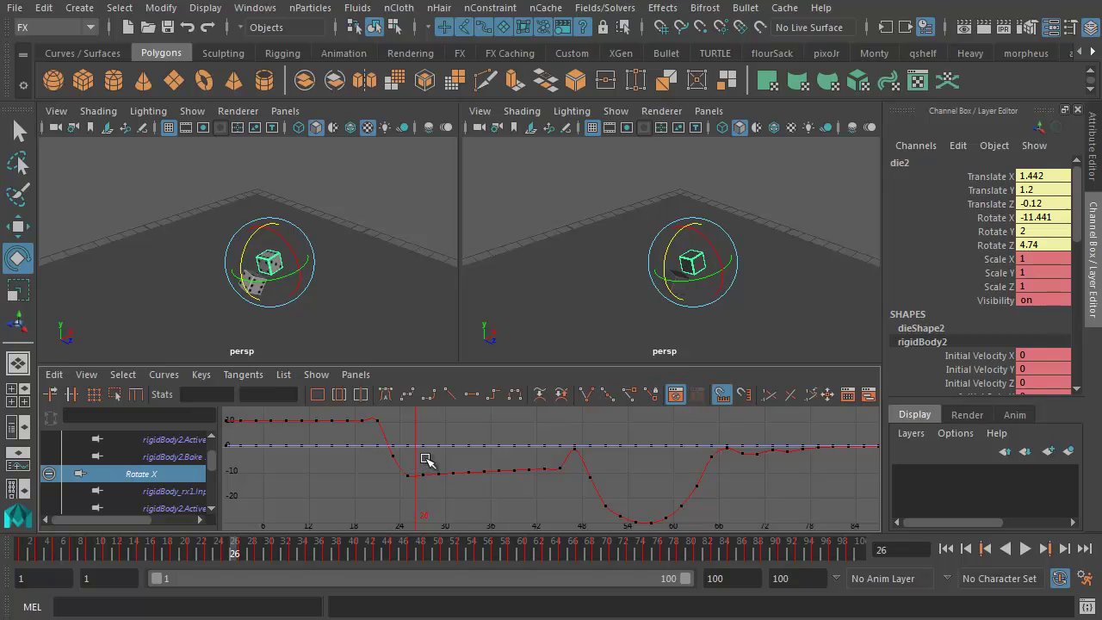
Undo the trial edit of the Rotate X keys between frames 29 and 45, and play the animation
left_click_drag(427, 460, 584, 516)
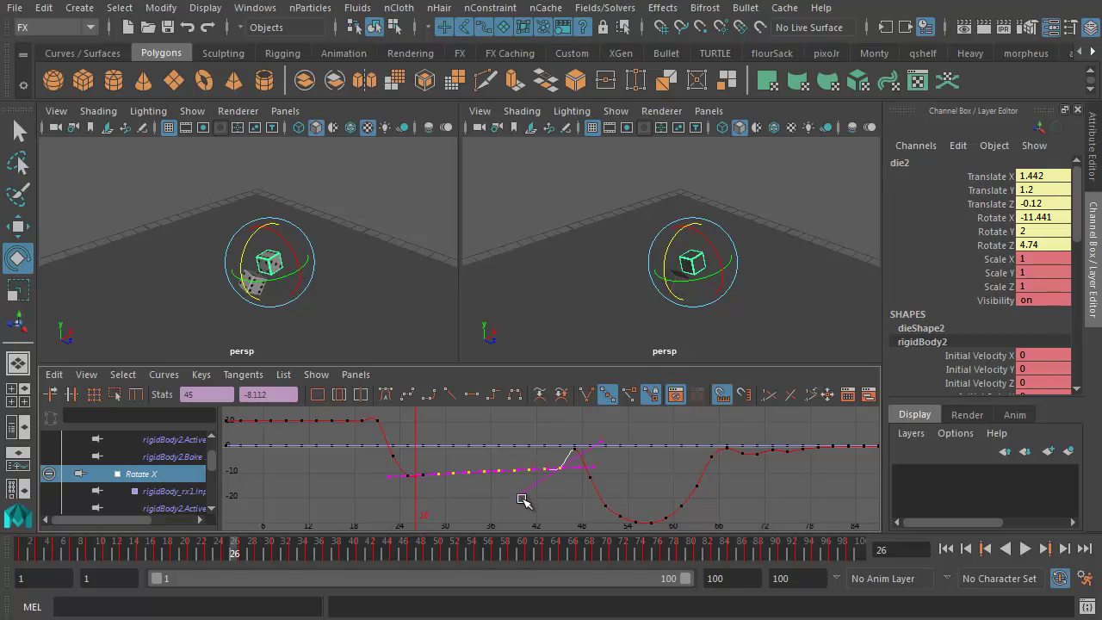
key("ctrl+z")
scroll(457, 514, "up", 2)
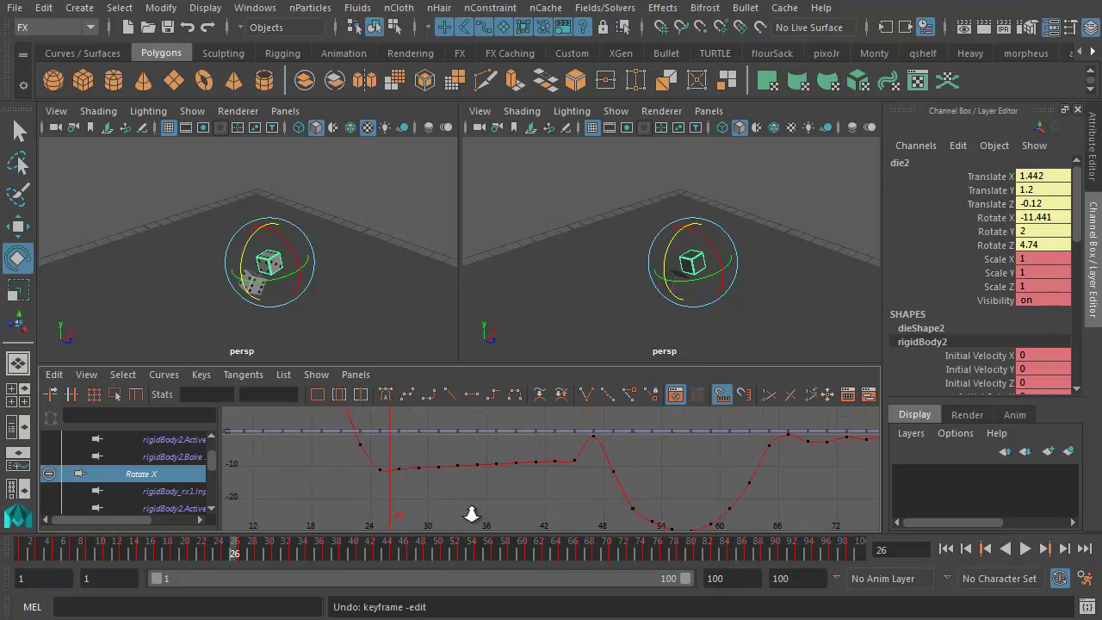
scroll(456, 513, "down", 2)
key("alt+v")
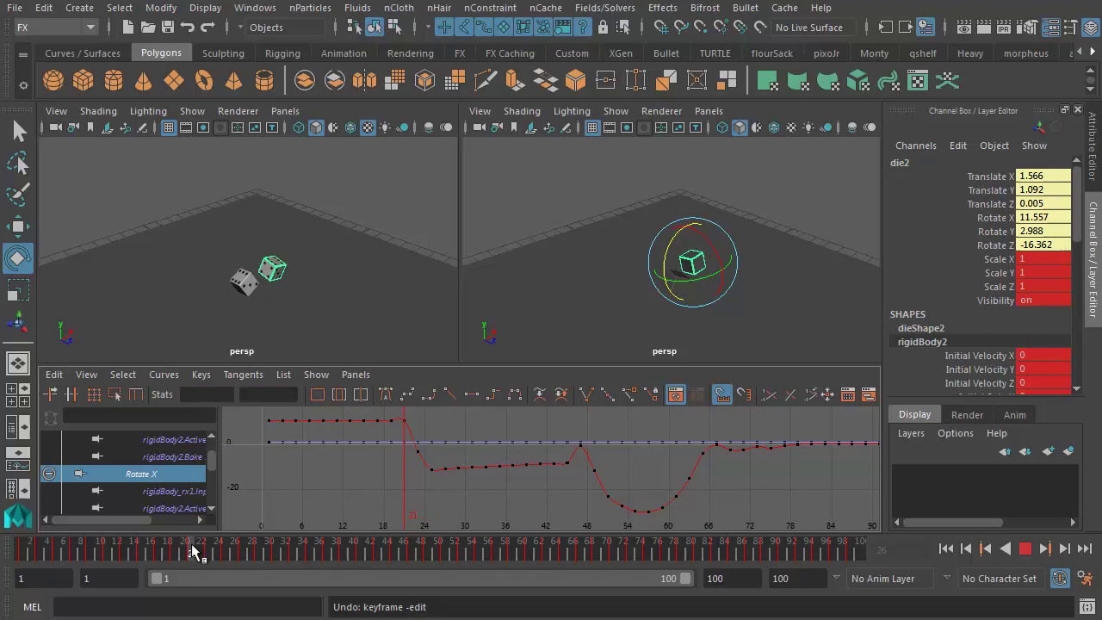
Lower die2's Rotate X keys at frames 27 and 29 to about -16, and scrub through to frame 47
left_click(261, 552)
left_click(459, 465)
middle_click_drag(452, 480, 436, 506, "shift")
left_click(444, 470)
left_click_drag(247, 554, 410, 577)
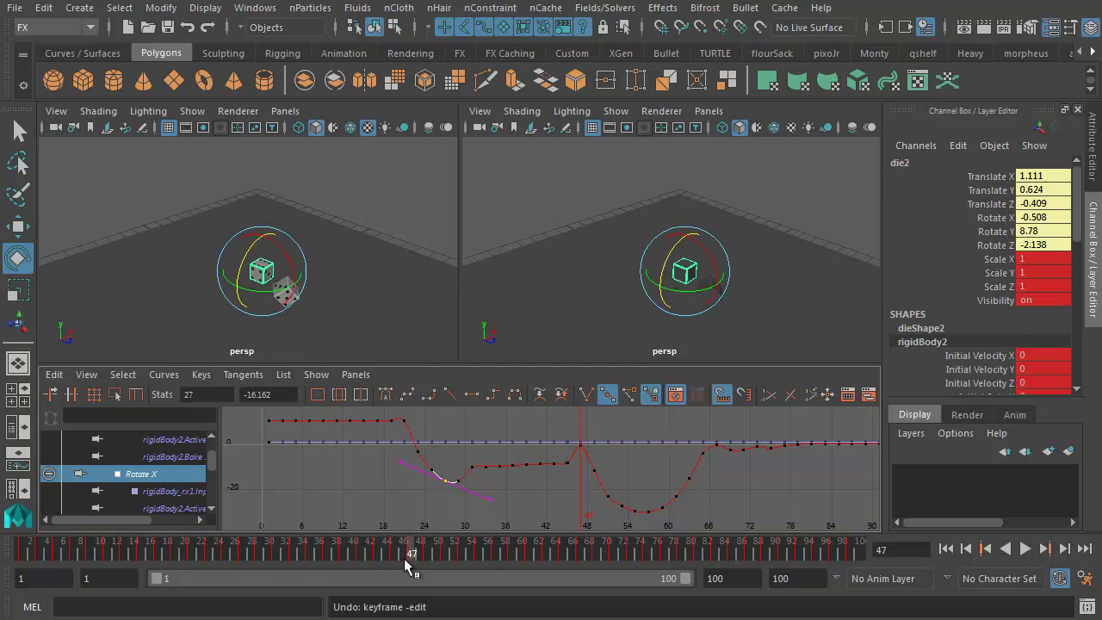
Delete die2's Rotate X keys from frame 31 to 45 and the one at frame 49, keeping the key at frame 47
left_click(472, 457)
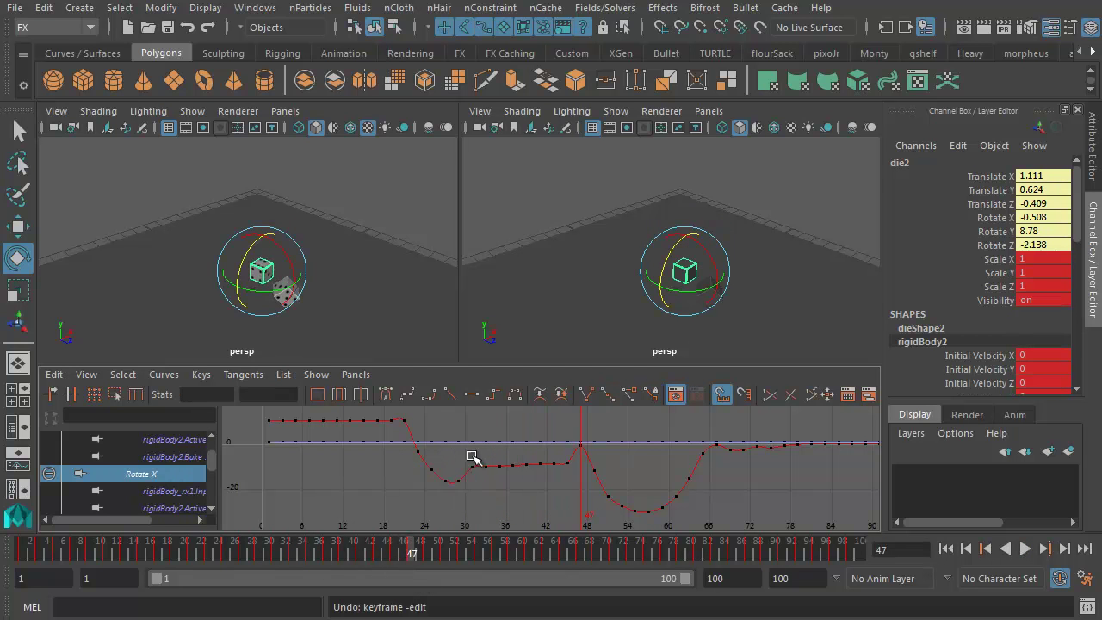
left_click_drag(467, 452, 596, 492)
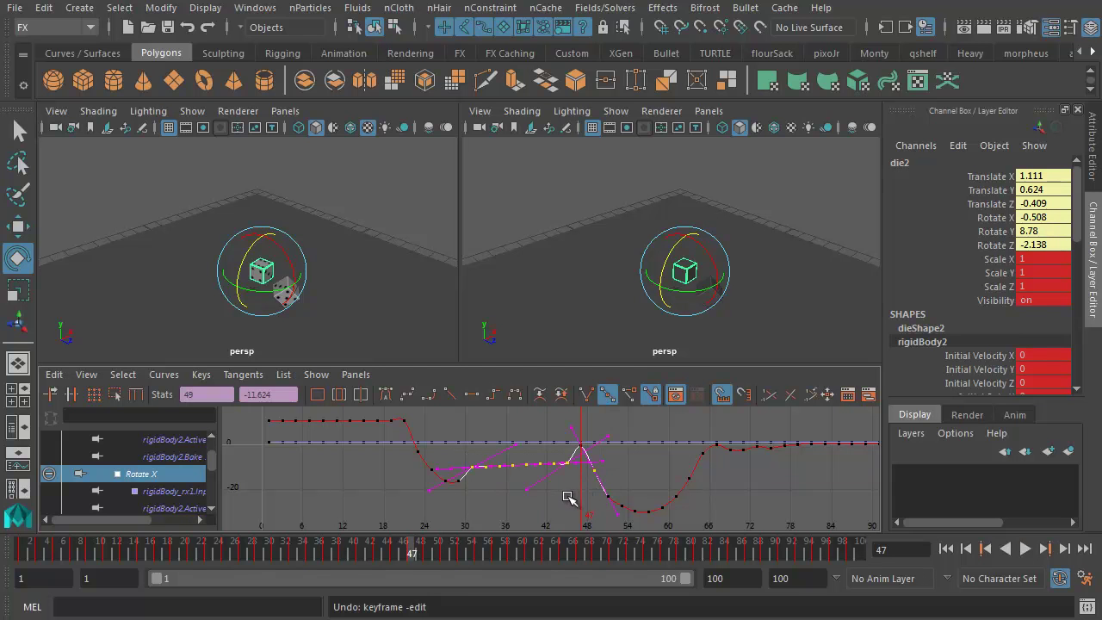
key("Delete")
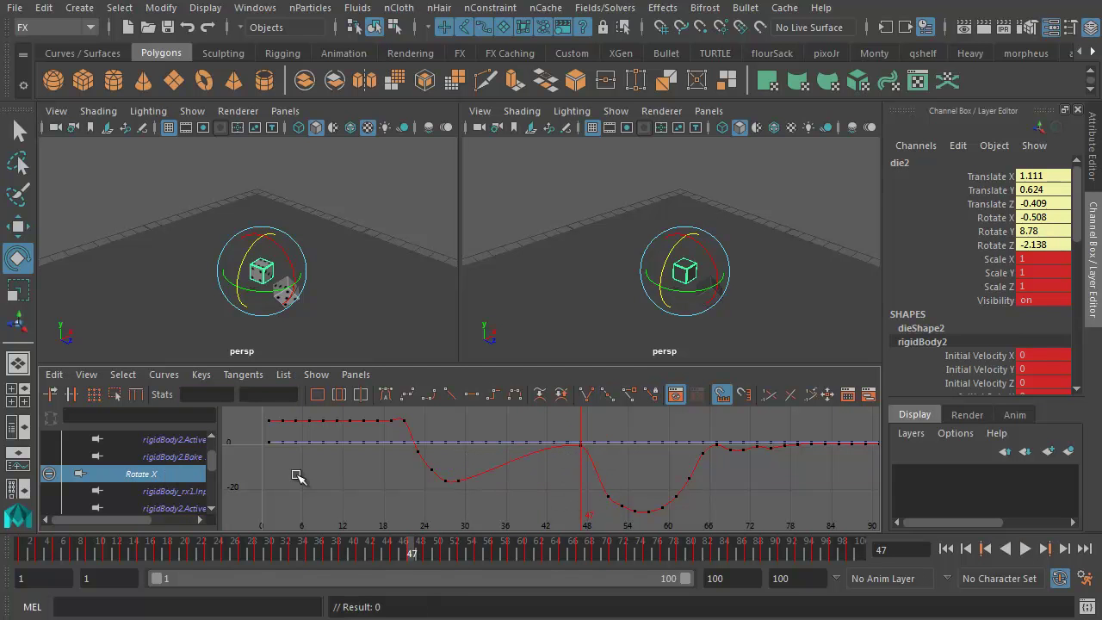
Lower die2's Rotate X key at frame 47 to about -21.5
middle_click_drag(538, 479, 505, 503, "alt")
right_click_drag(505, 503, 537, 512, "alt")
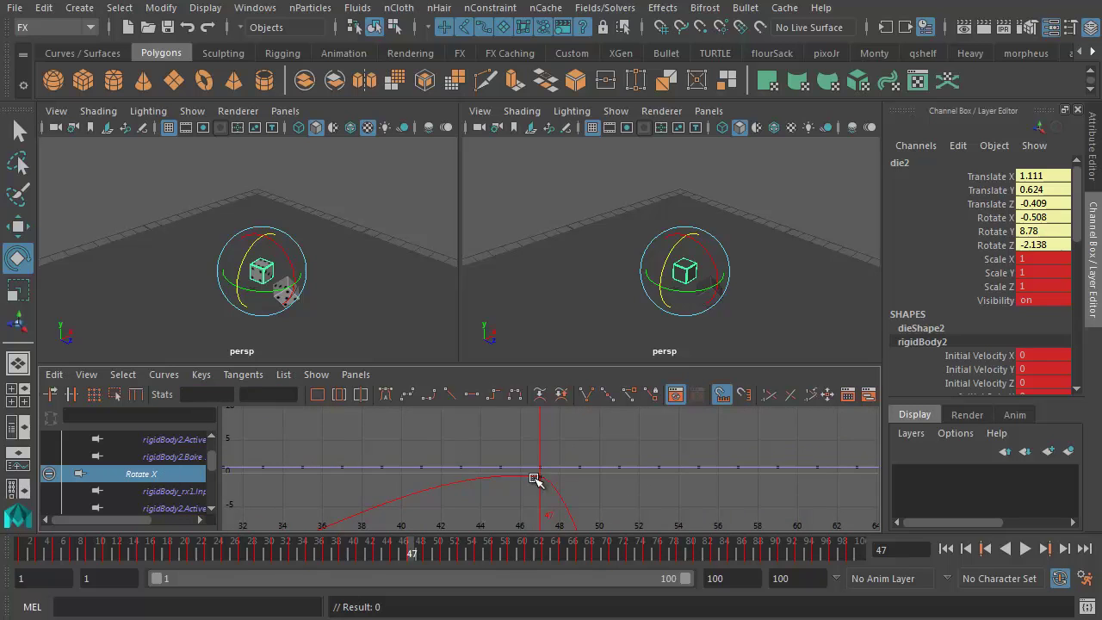
left_click_drag(533, 475, 547, 490)
right_click_drag(567, 457, 536, 456, "alt")
middle_click_drag(531, 486, 531, 527, "shift")
Undo the stray whole-curve edit and raise die2's Rotate X key at frame 27 to about -14.7
left_click(439, 493)
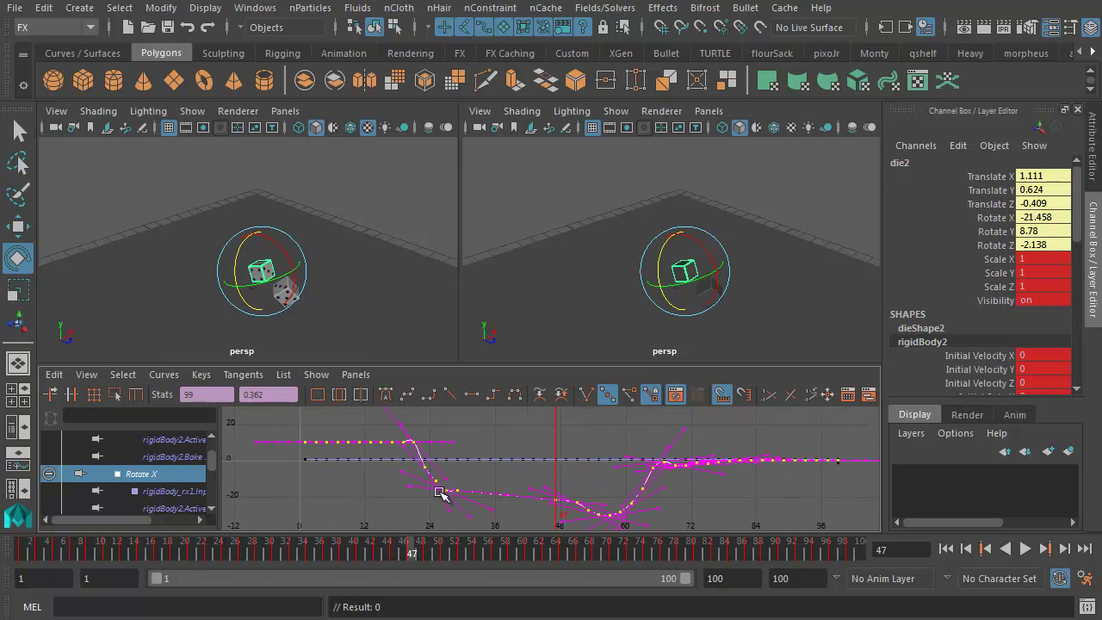
key("ctrl+z")
left_click(412, 504)
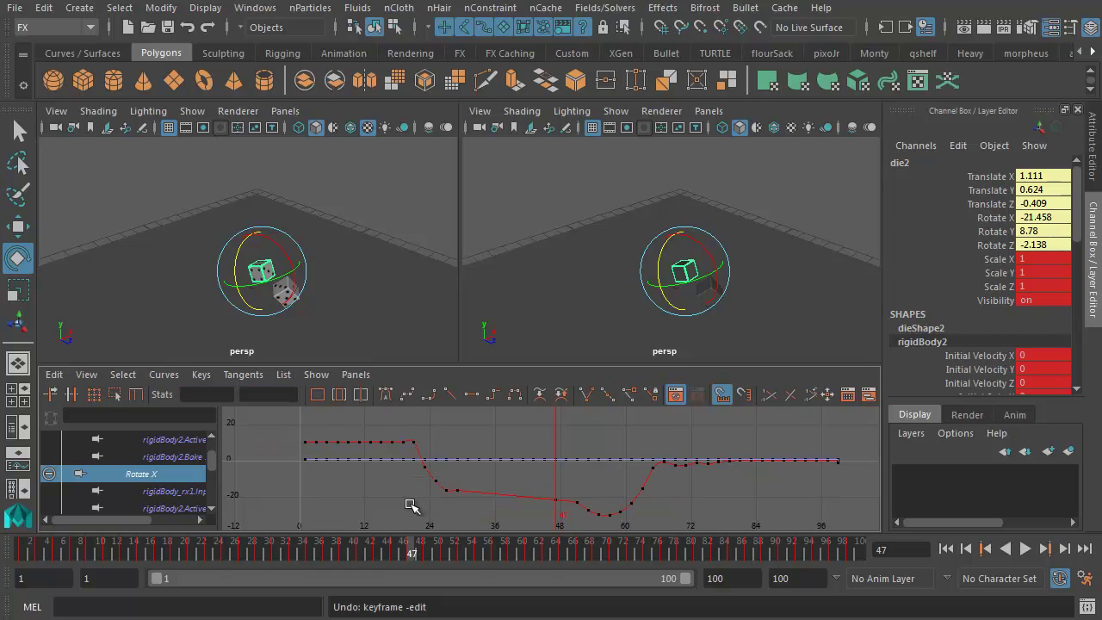
left_click_drag(429, 485, 452, 503)
middle_click_drag(432, 519, 432, 513, "shift")
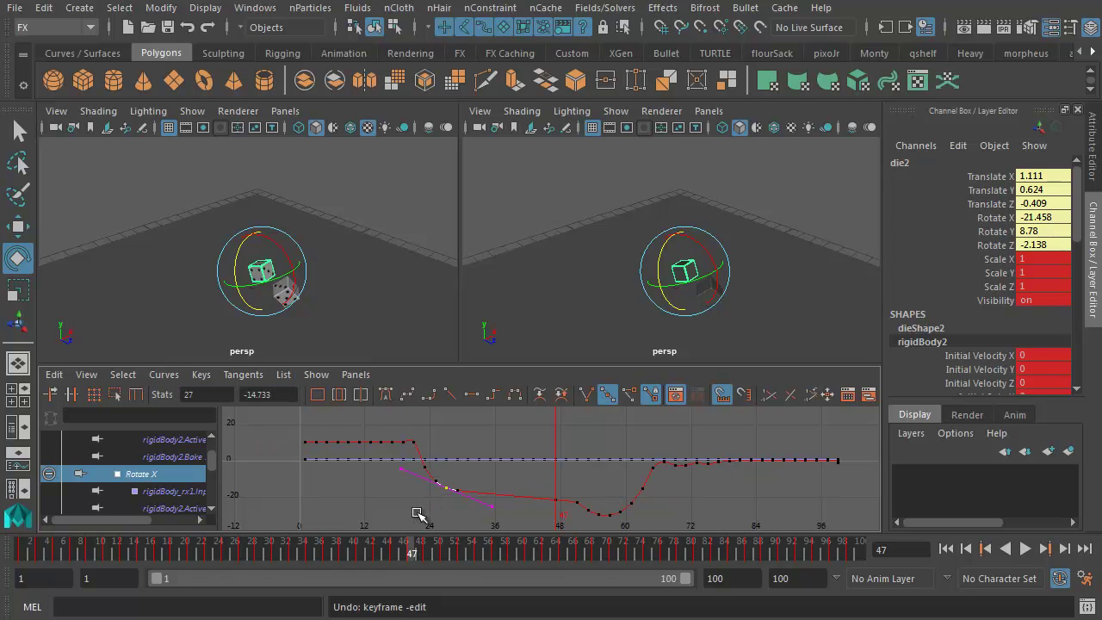
Scrub and play back the animation to check the edited rotation of die2, stopping at frame 56
left_click_drag(387, 546, 269, 551)
left_click(1025, 549)
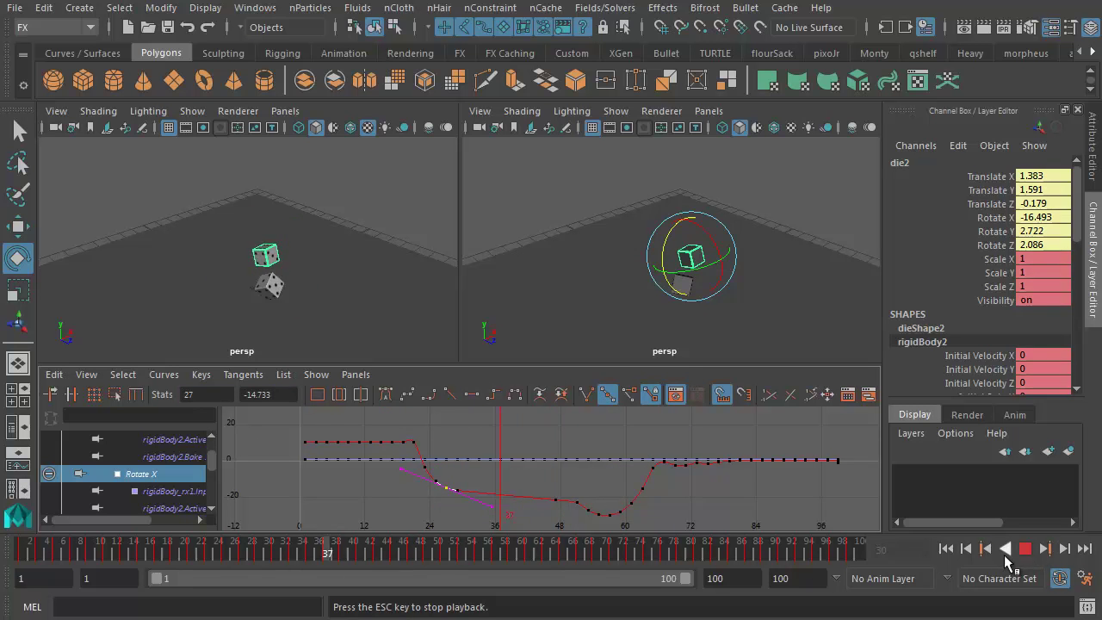
left_click(1005, 549)
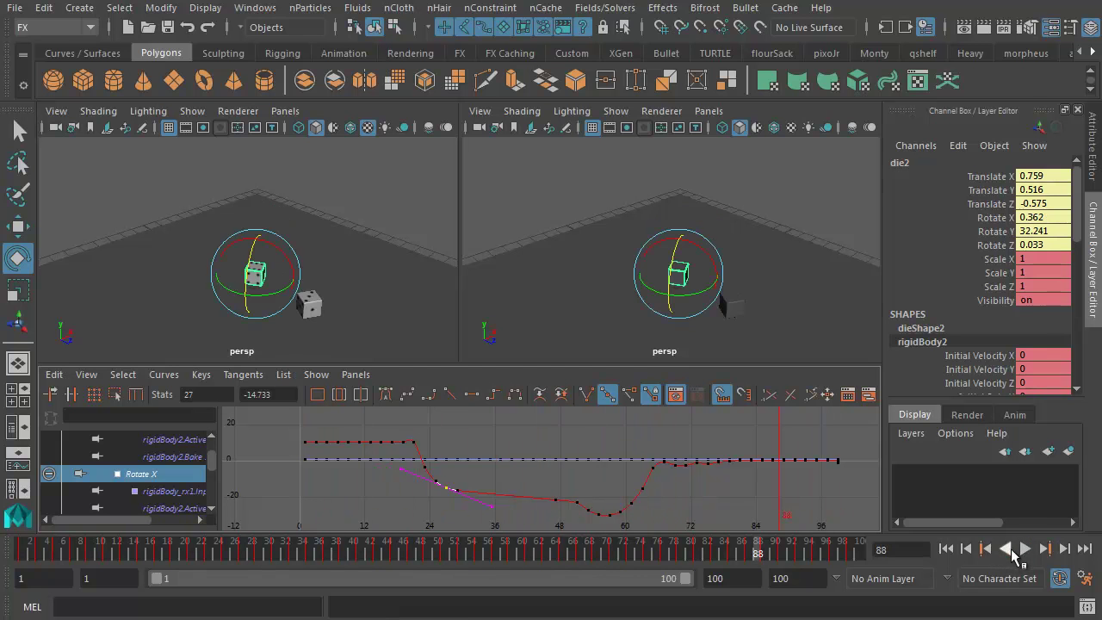
left_click(1024, 548)
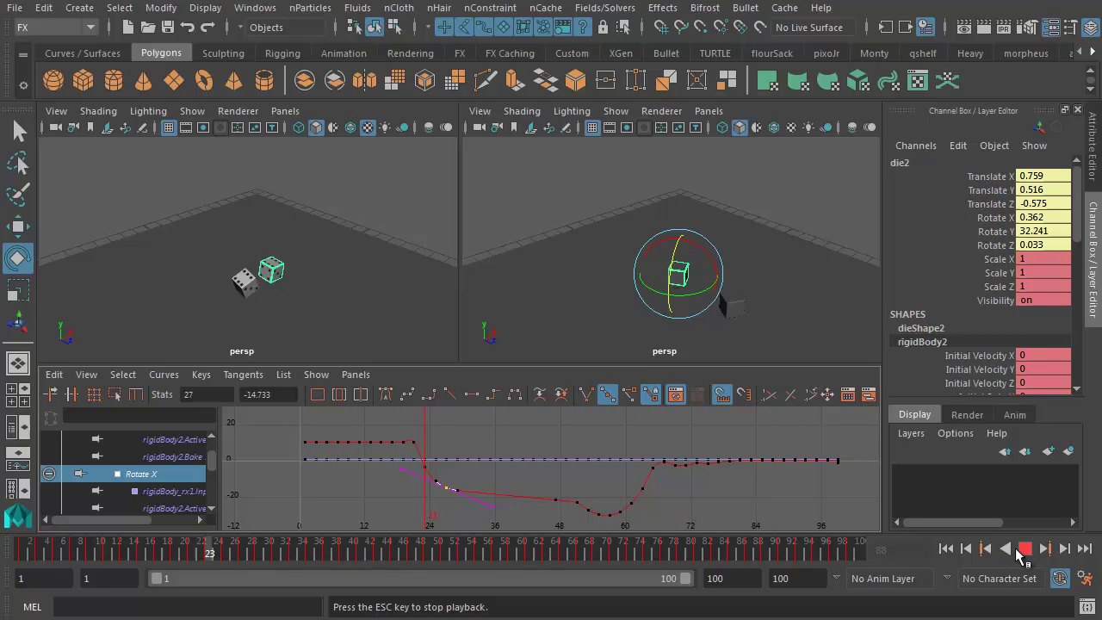
left_click(1025, 549)
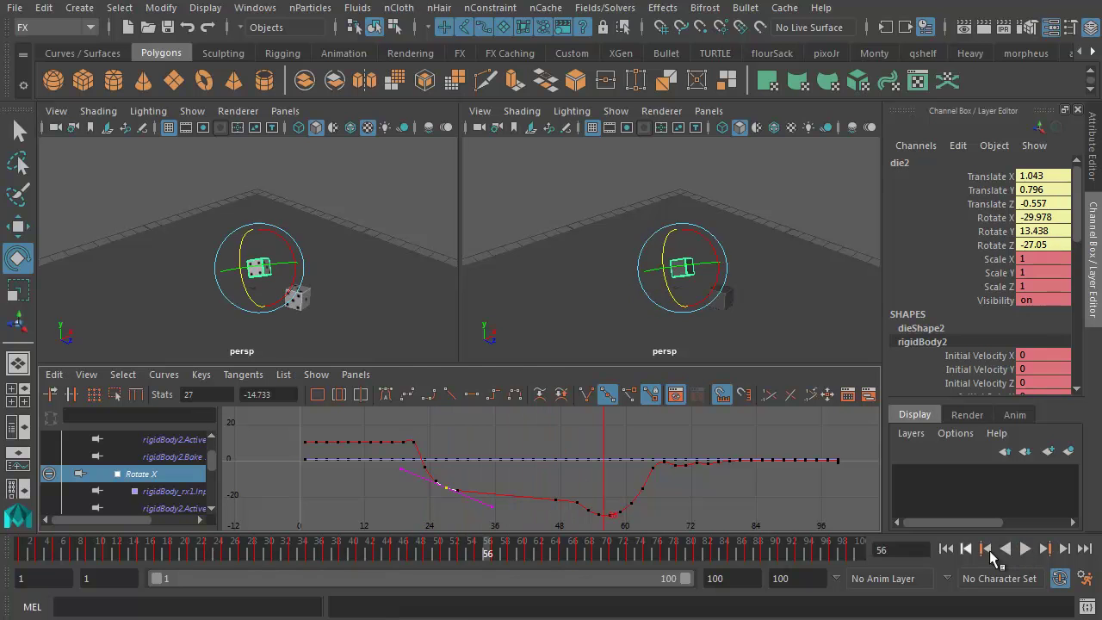
Select die1, scrub to frame 24, isolate its Rotate X curve, and select the keys at frames 23 and 25
left_click(298, 297)
left_click_drag(135, 543, 217, 551)
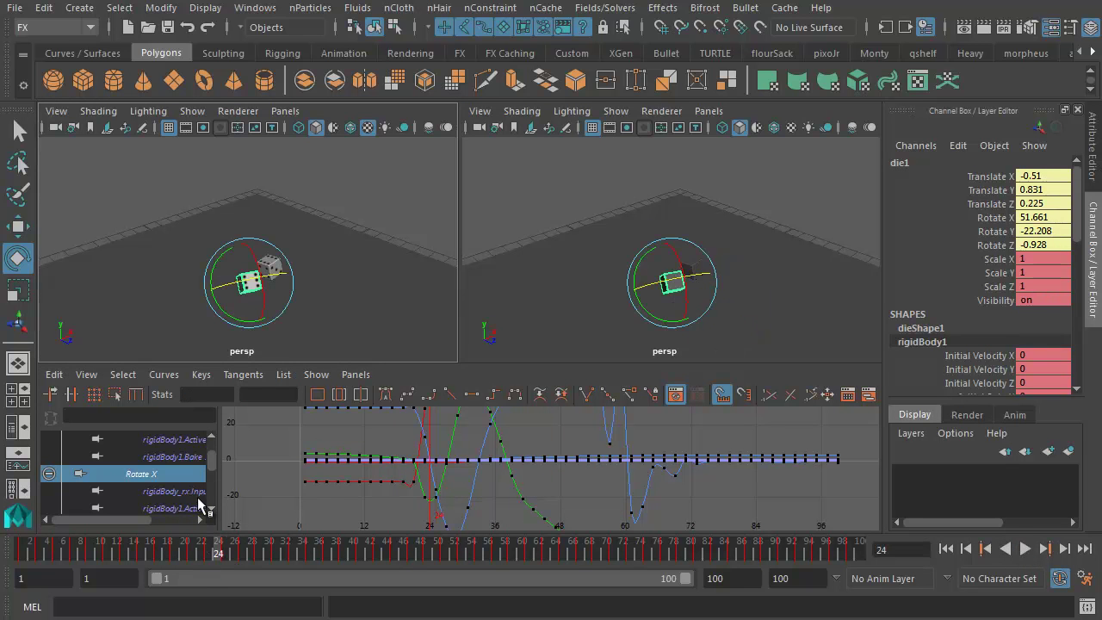
left_click(190, 469)
key("f")
middle_click_drag(433, 503, 452, 482, "alt")
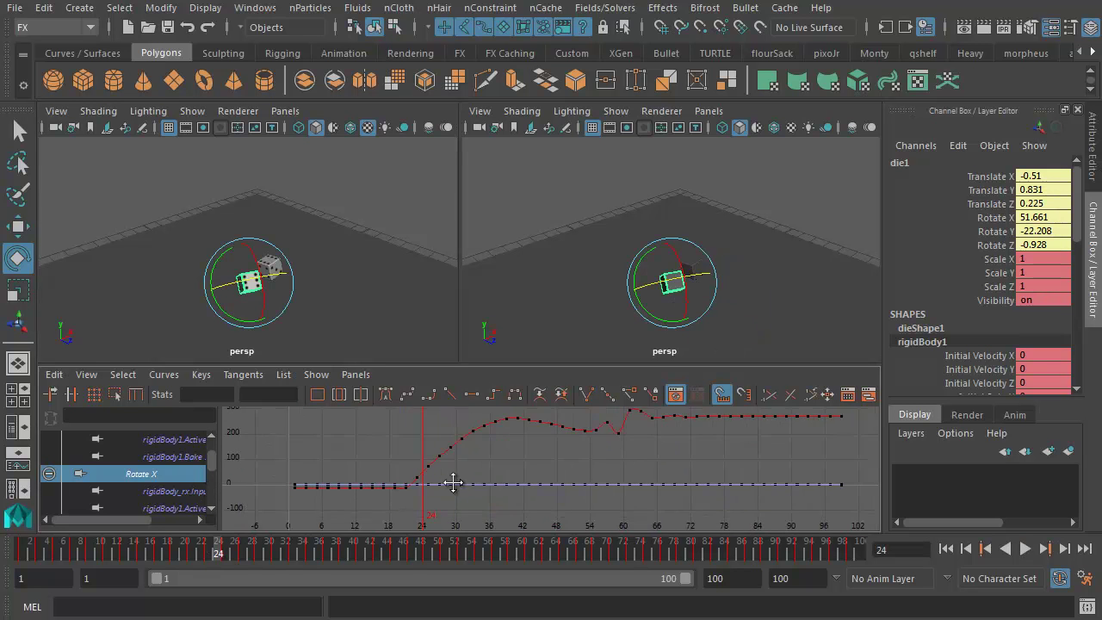
right_click_drag(452, 483, 490, 483, "alt")
left_click_drag(394, 446, 426, 482)
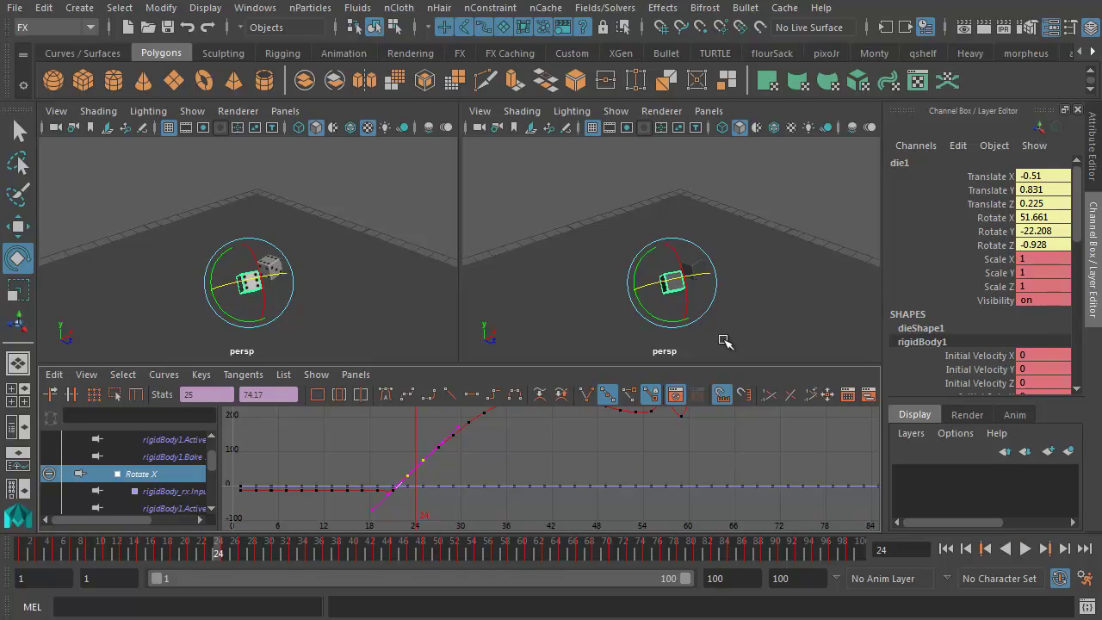
Play the animation to frame 74, enlarge the two perspective panes vertically, and view the dice close up
left_click(1025, 549)
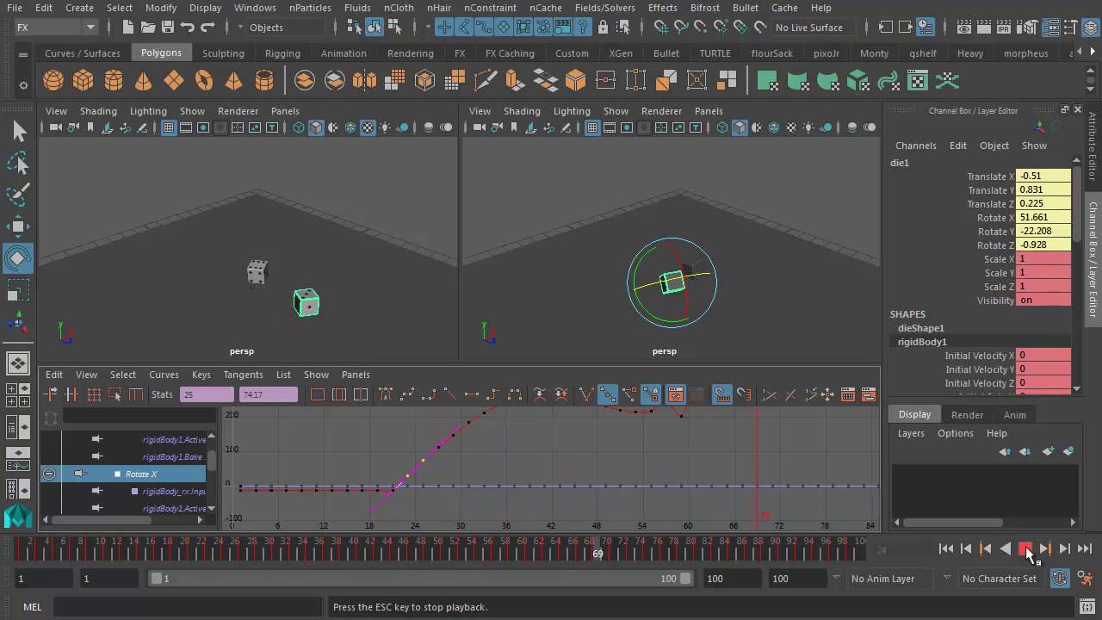
left_click(1027, 551)
middle_click_drag(710, 297, 682, 293, "alt")
left_click_drag(682, 293, 534, 325, "alt")
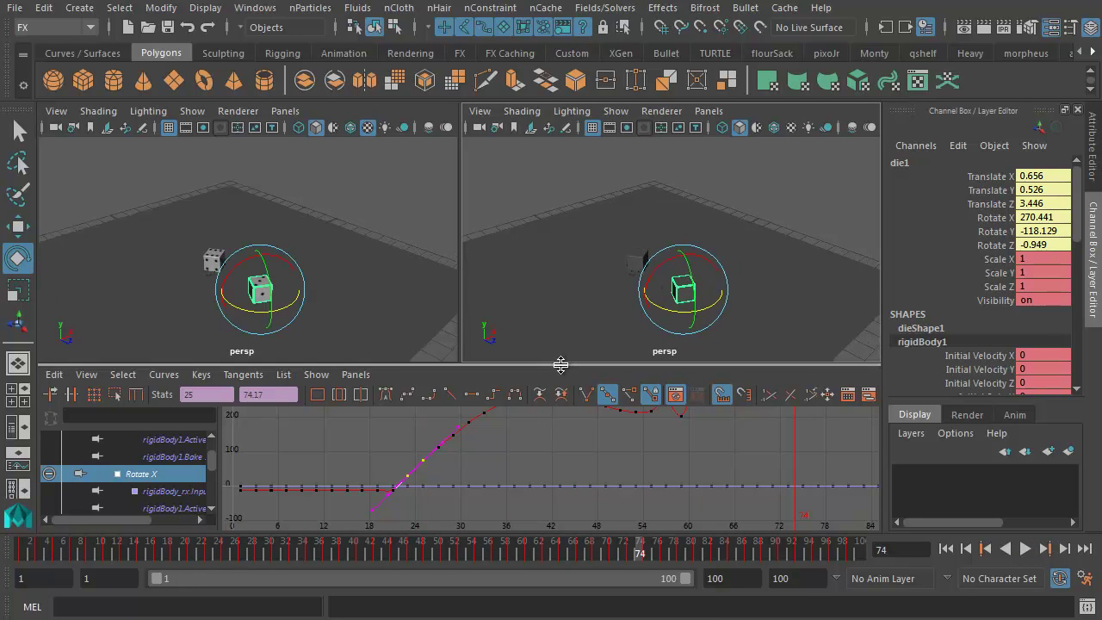
left_click_drag(564, 365, 560, 405)
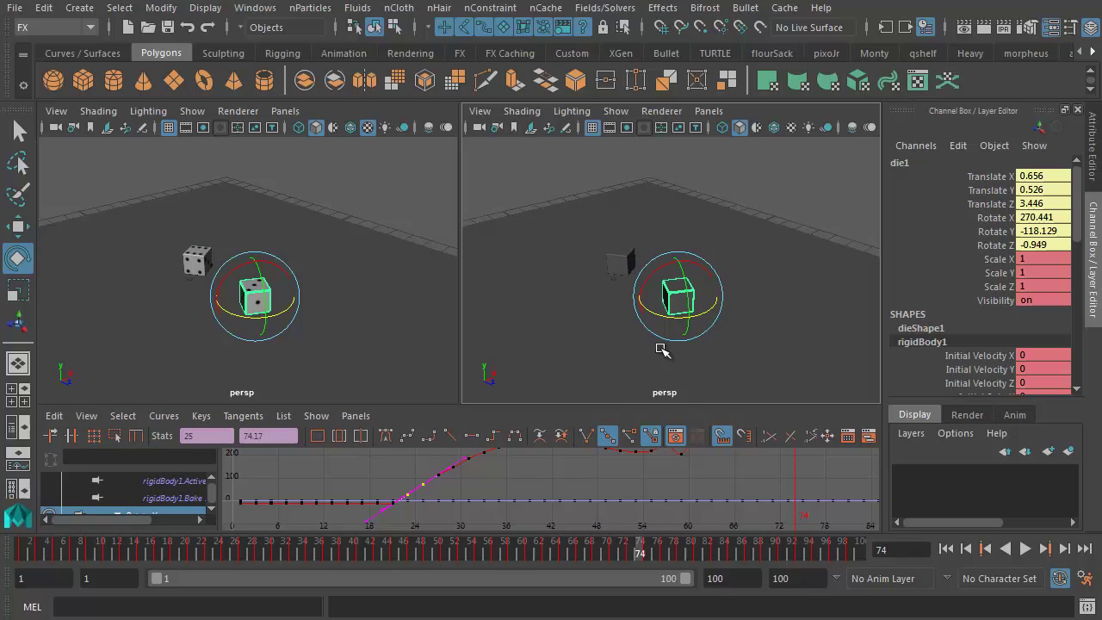
left_click_drag(660, 336, 736, 363, "alt")
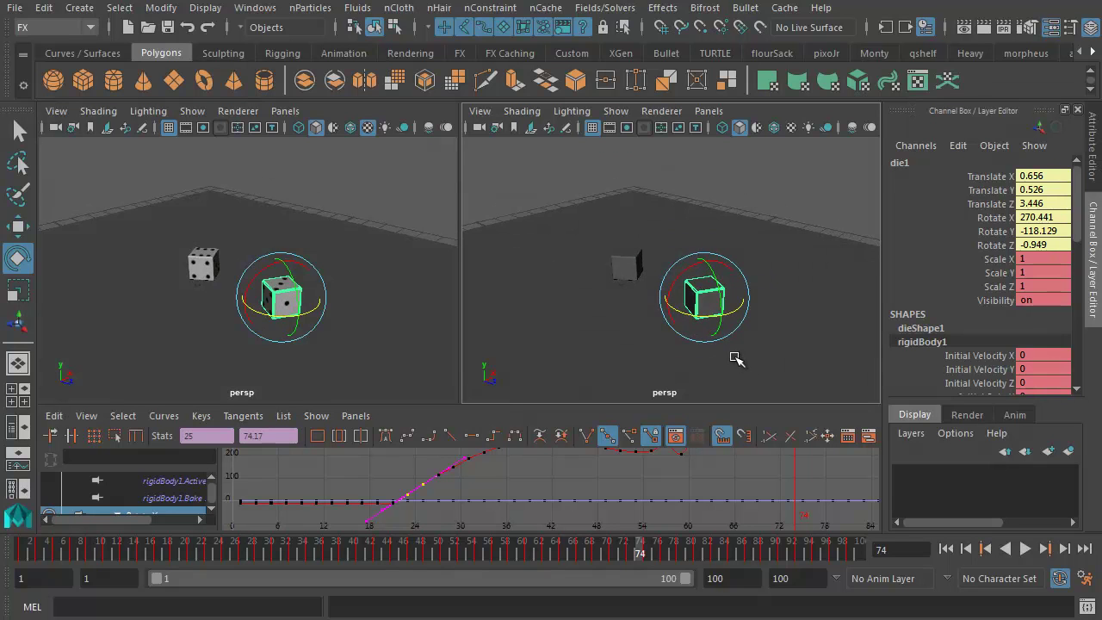